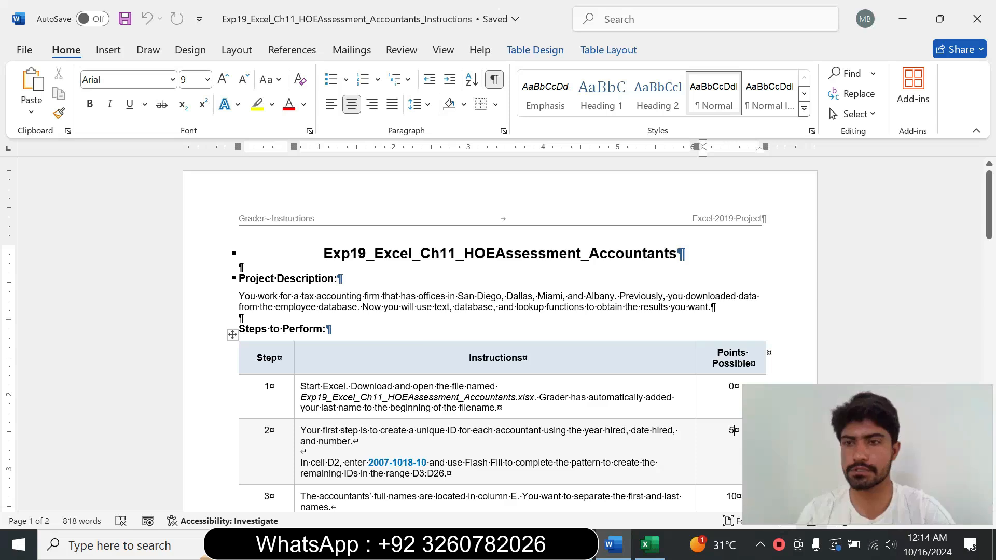
Step: Enlarge the step 1 instruction text to 12 pt and highlight it in yellow
left_click_drag(991, 228, 992, 256)
triple_click(296, 264)
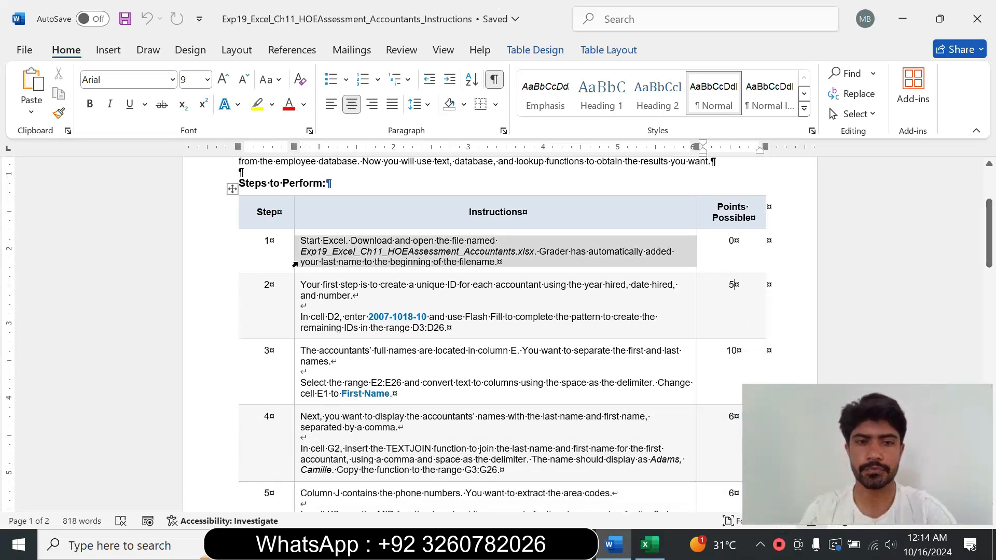
left_click(307, 251)
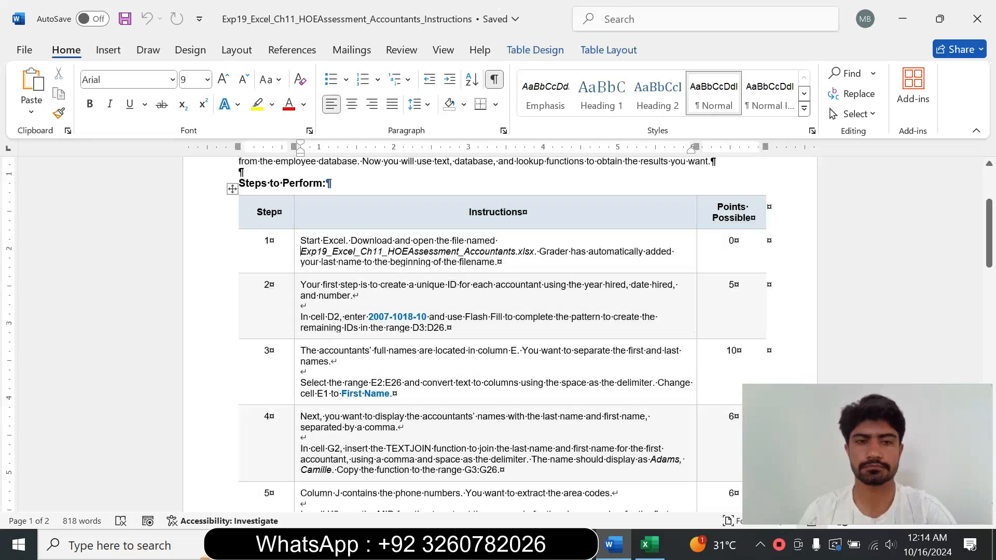
left_click(297, 259)
left_click(392, 208)
left_click(379, 306)
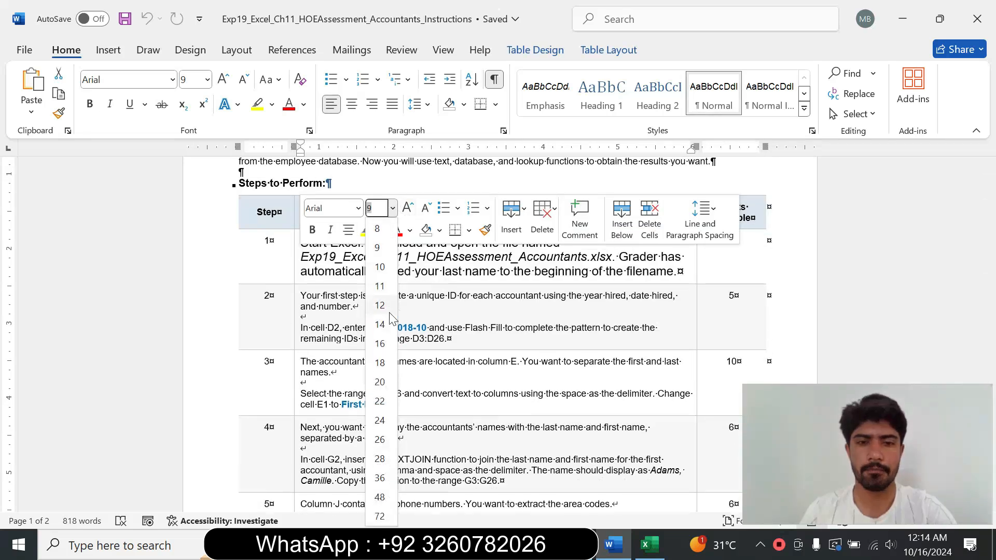
left_click(363, 230)
left_click(382, 256)
left_click_drag(301, 242, 638, 278)
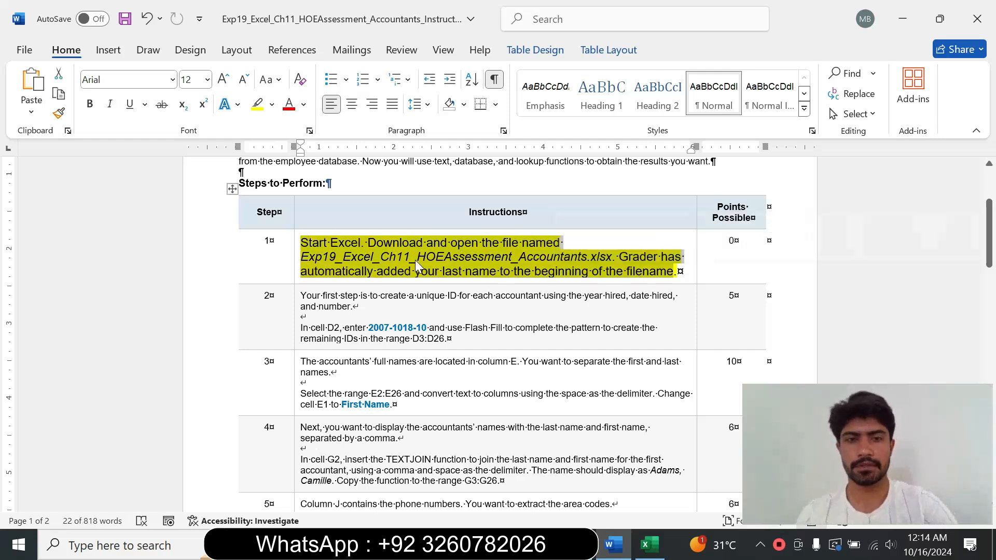
left_click(363, 249)
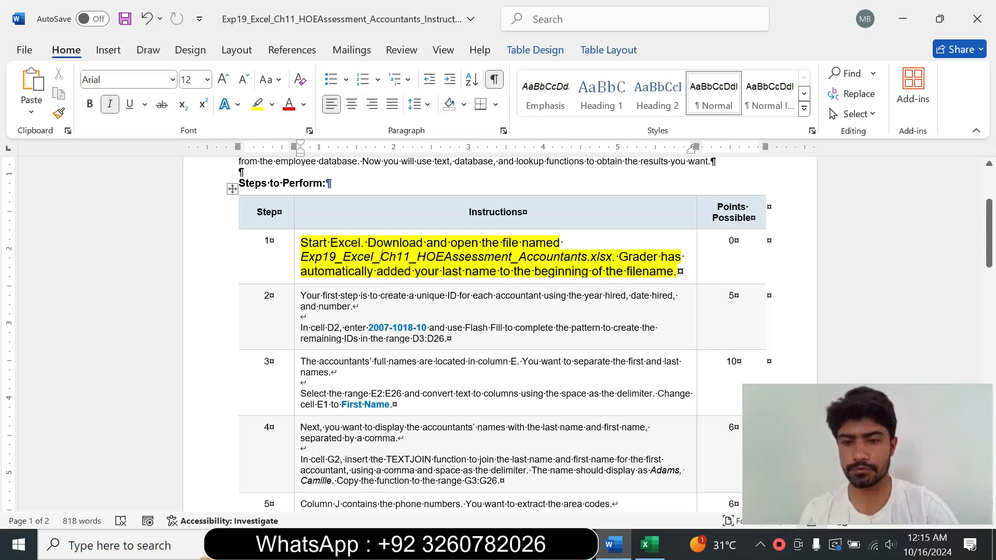
Step: Review the accountant data in the Excel workbook and return to the instructions document
left_click(650, 544)
left_click(521, 355)
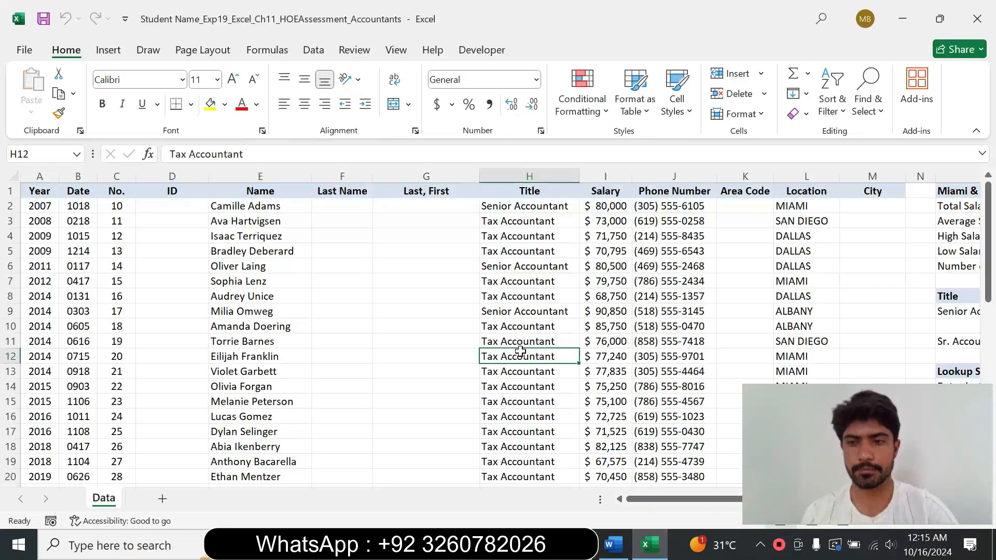
left_click(577, 313)
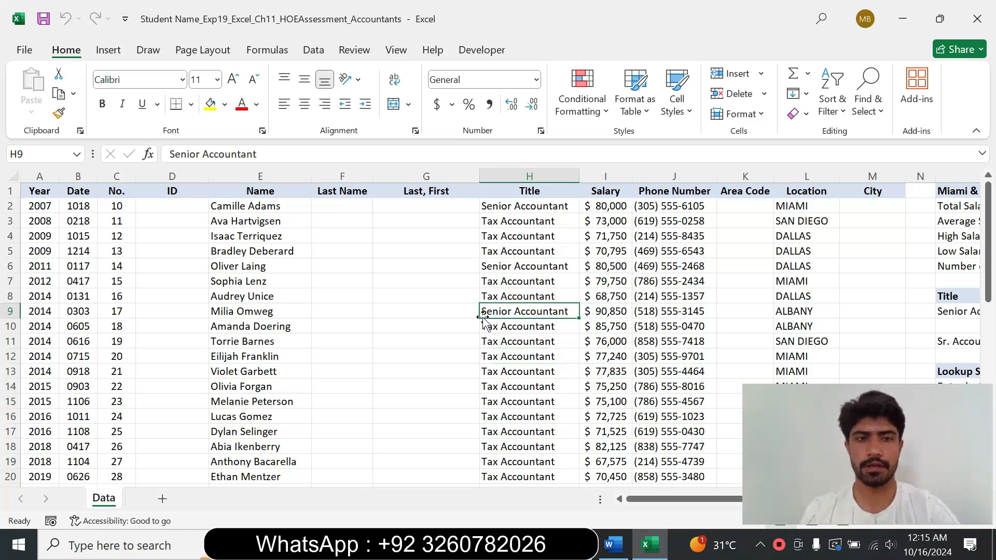
left_click(611, 545)
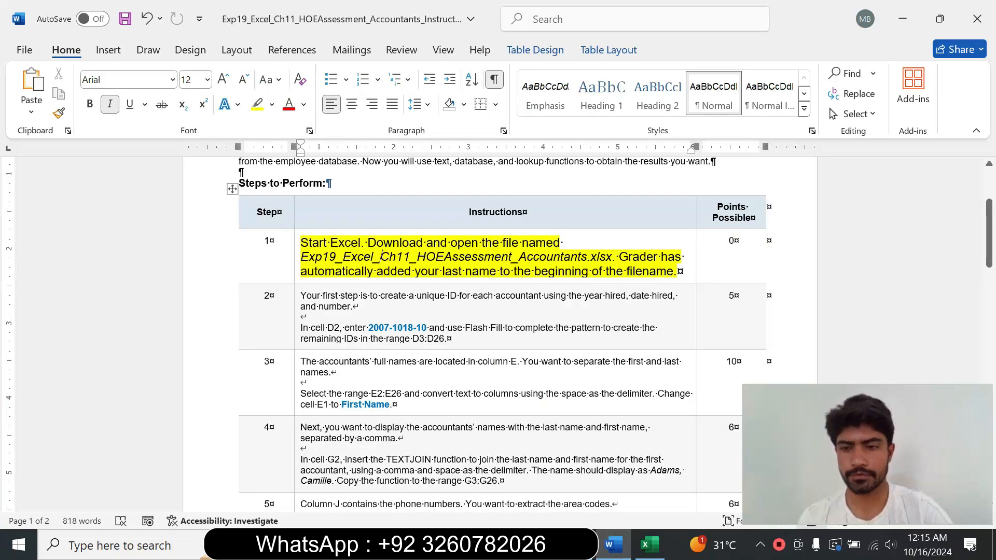
Step: Restore the step 1 instruction text to 9 pt with no highlight color
left_click(296, 272)
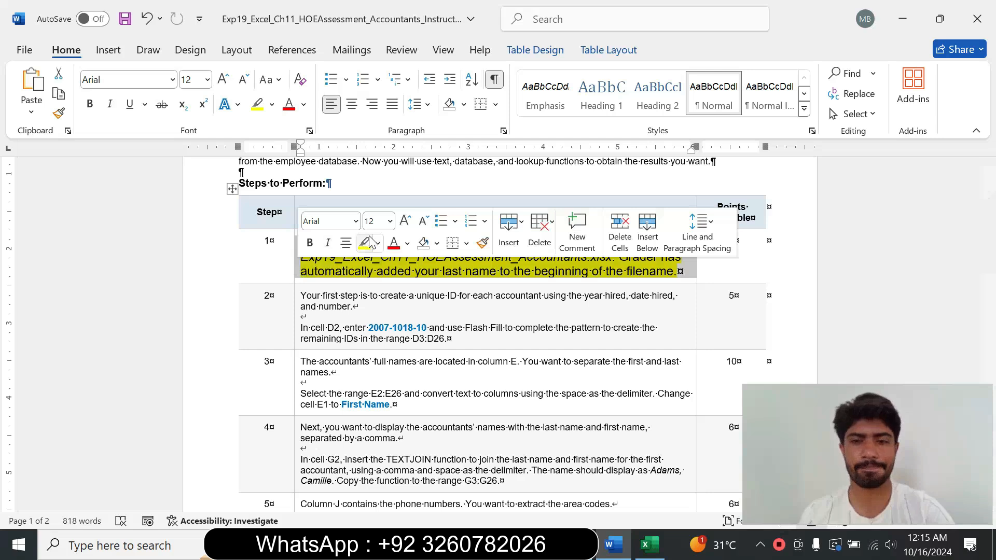
left_click(389, 221)
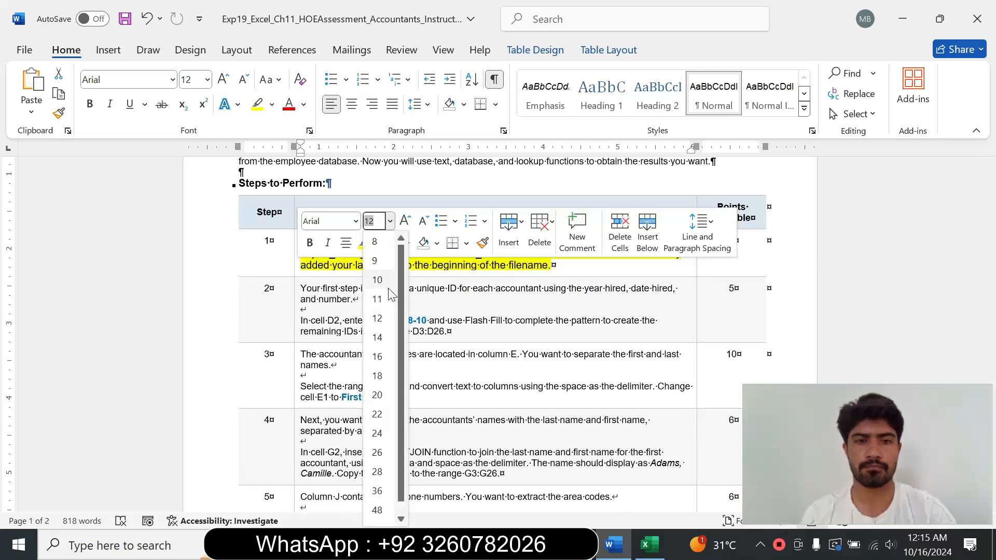
left_click(385, 263)
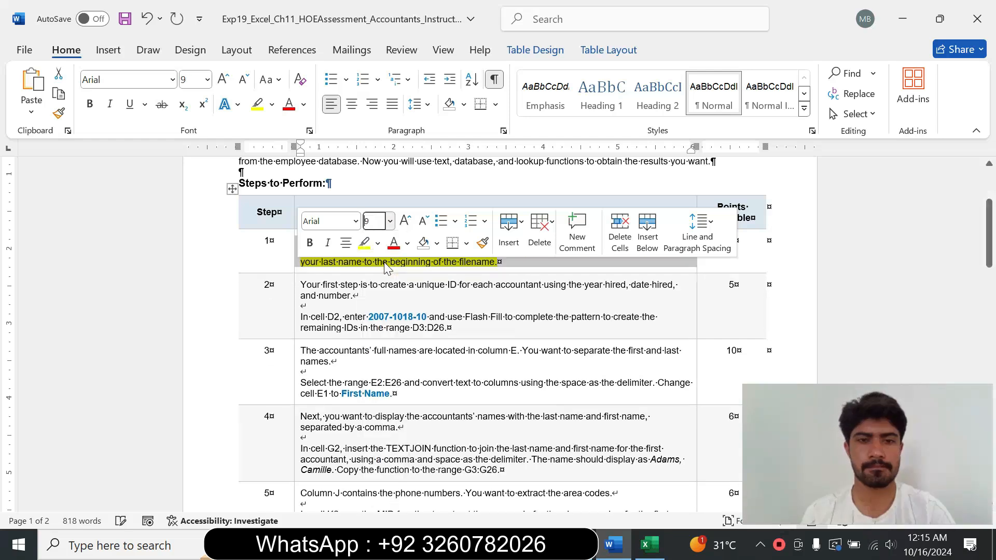
left_click(378, 243)
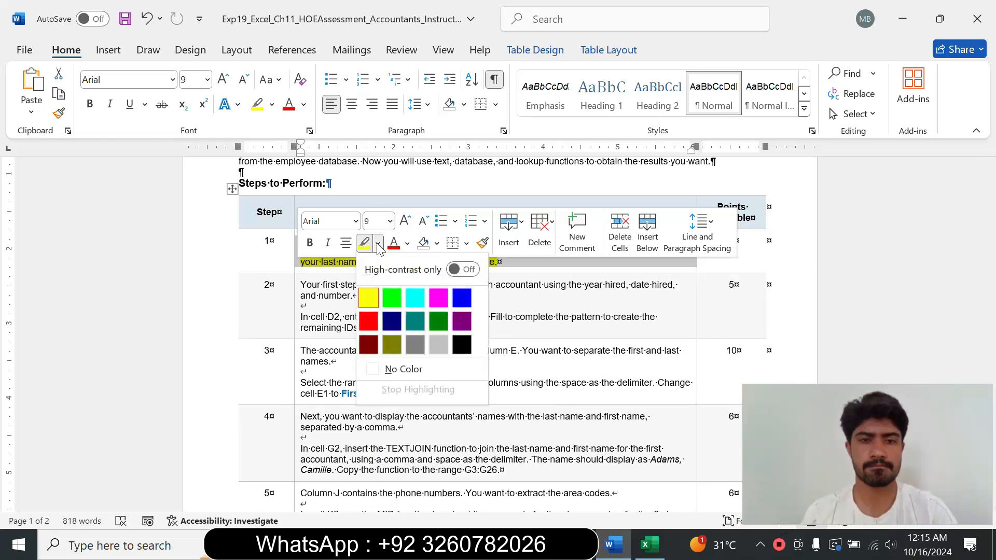
left_click(414, 368)
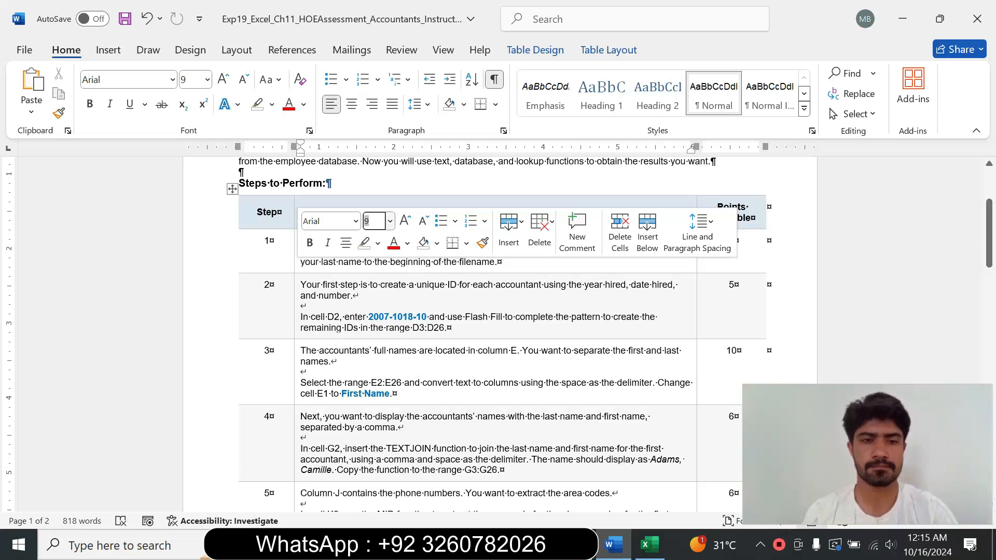
Step: Enlarge the step 2 instruction text to 14 pt and highlight it in turquoise
left_click(294, 324)
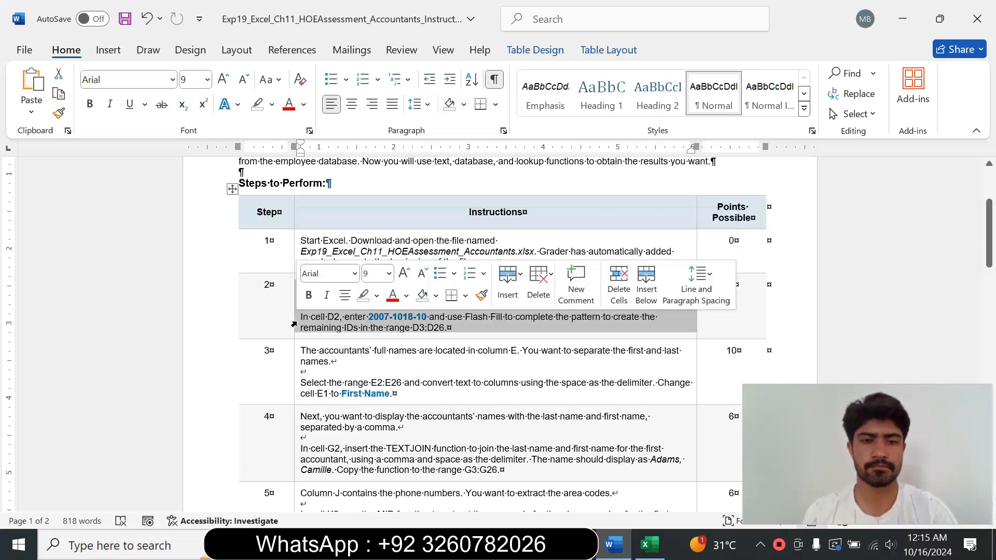
left_click(389, 274)
left_click(377, 108)
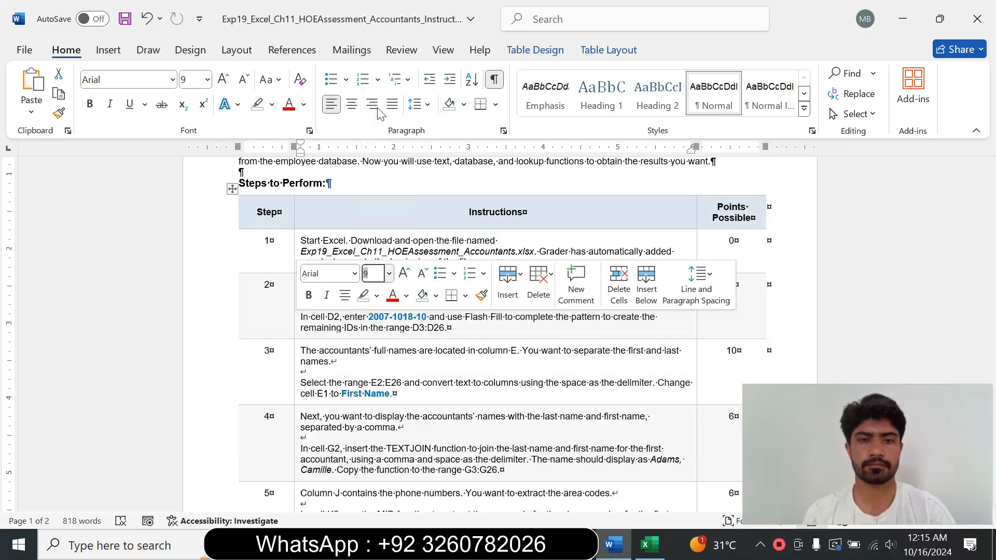
left_click(271, 105)
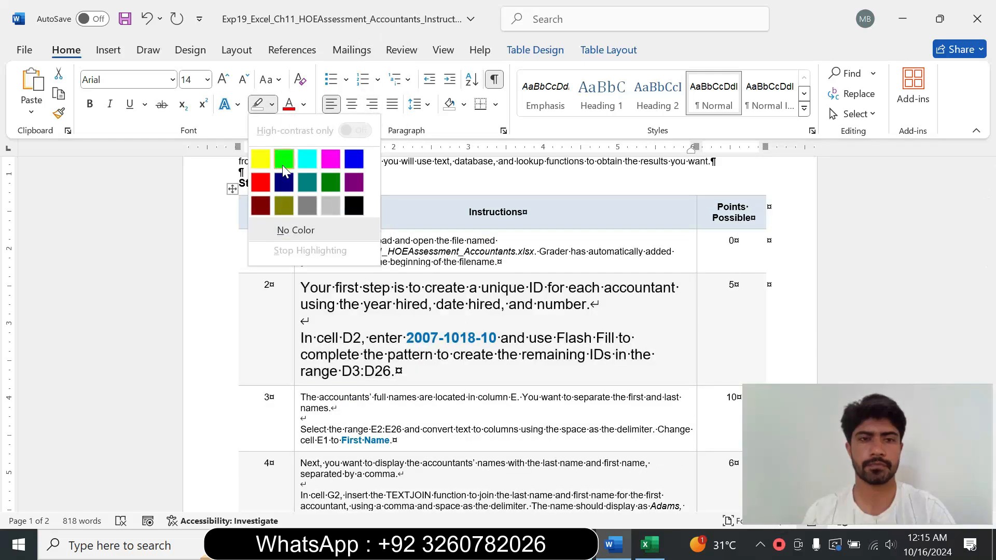
left_click(306, 156)
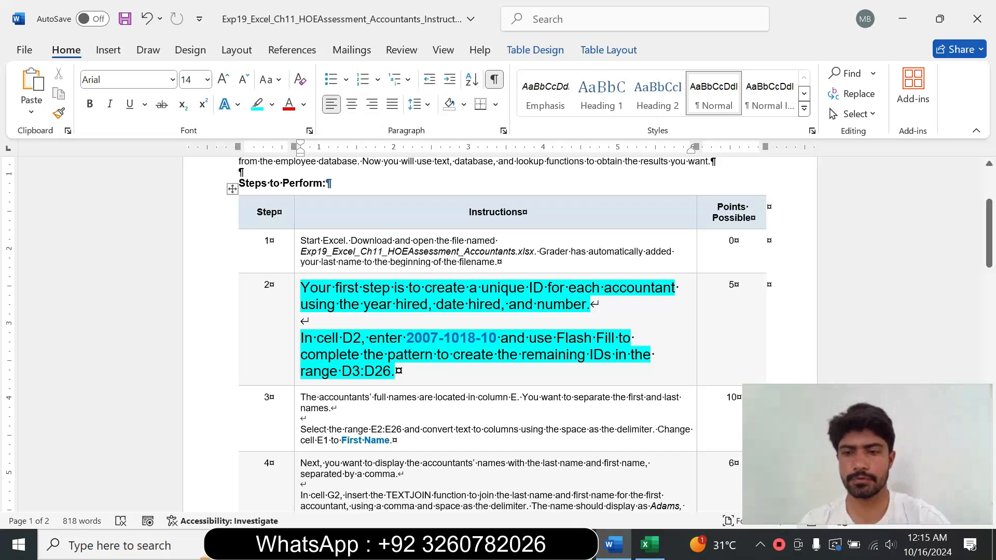
left_click_drag(989, 251, 990, 258)
left_click_drag(302, 258, 586, 275)
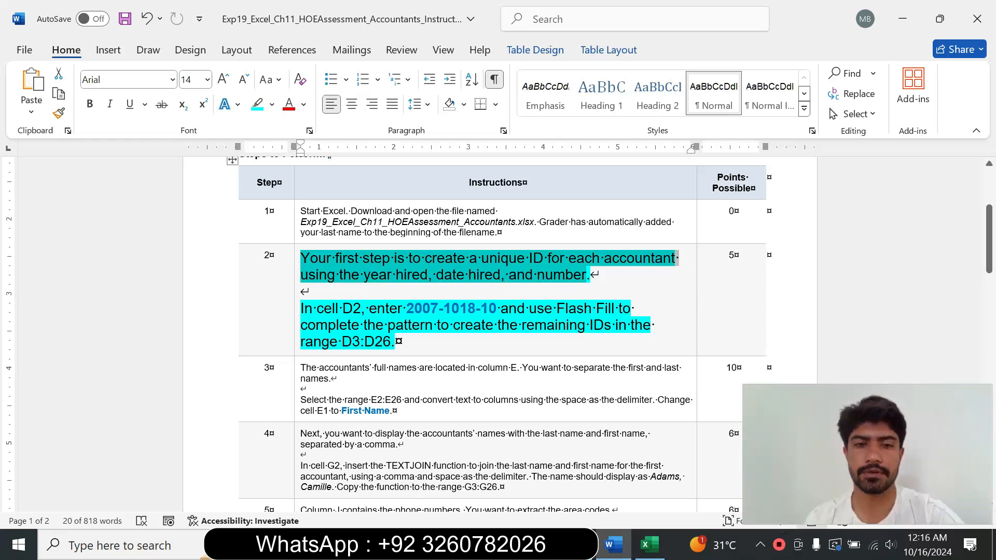
left_click_drag(317, 308, 443, 308)
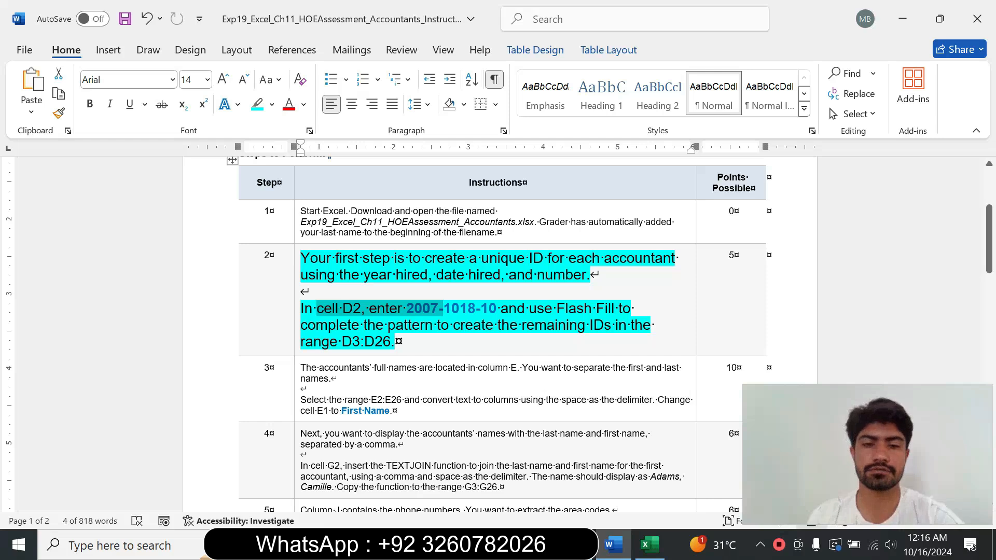
left_click(406, 308)
left_click_drag(406, 309, 491, 308)
key("ctrl+c")
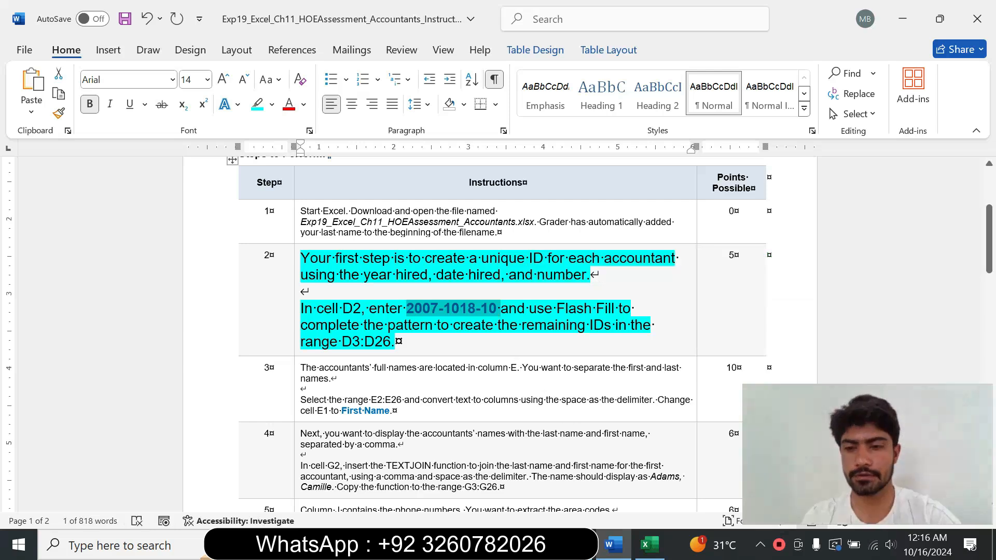
left_click(649, 545)
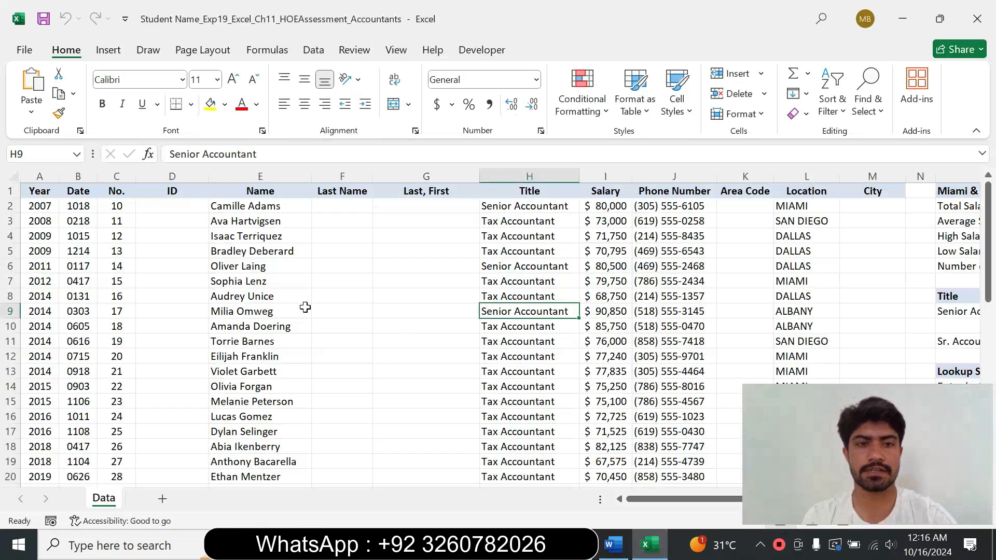
left_click(168, 207)
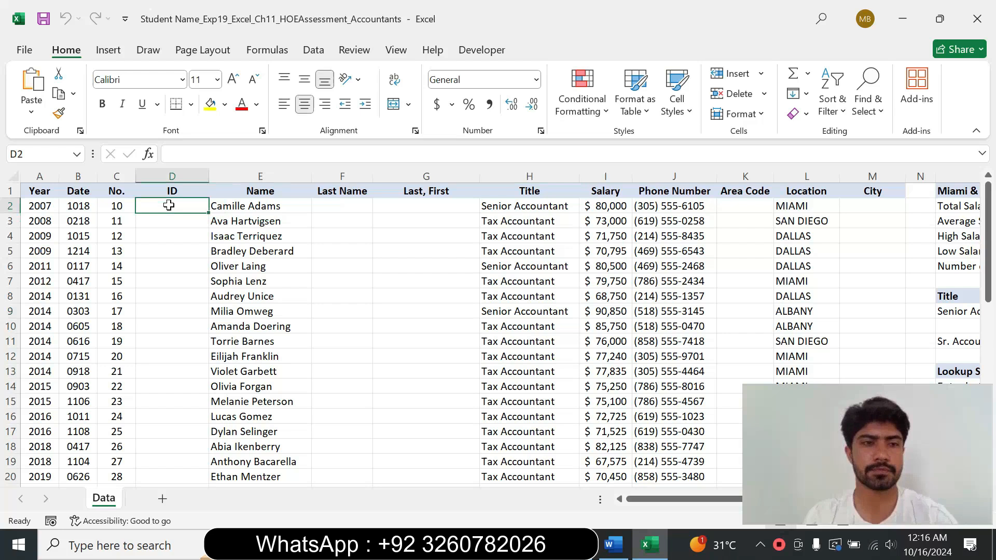
left_click(215, 155)
key("ctrl+v")
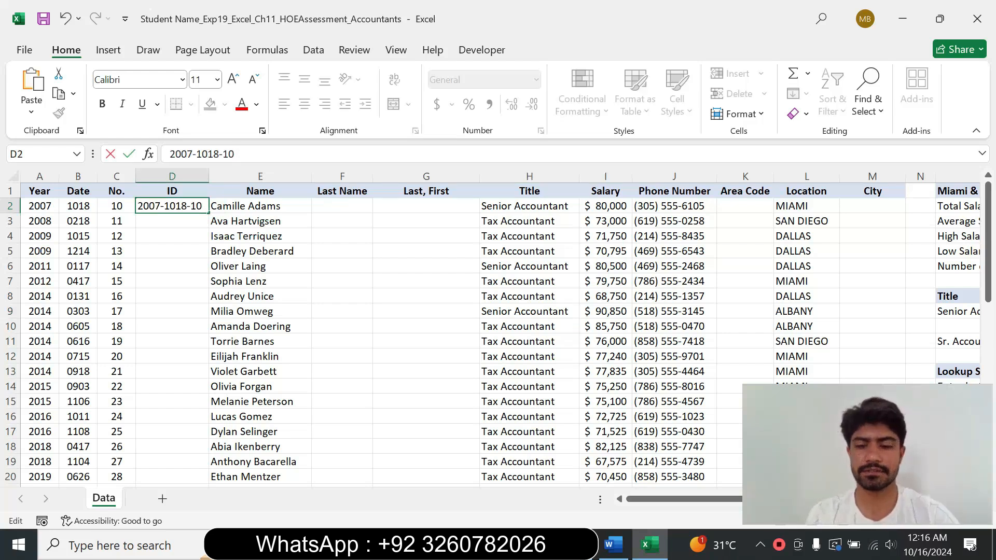
key("Return")
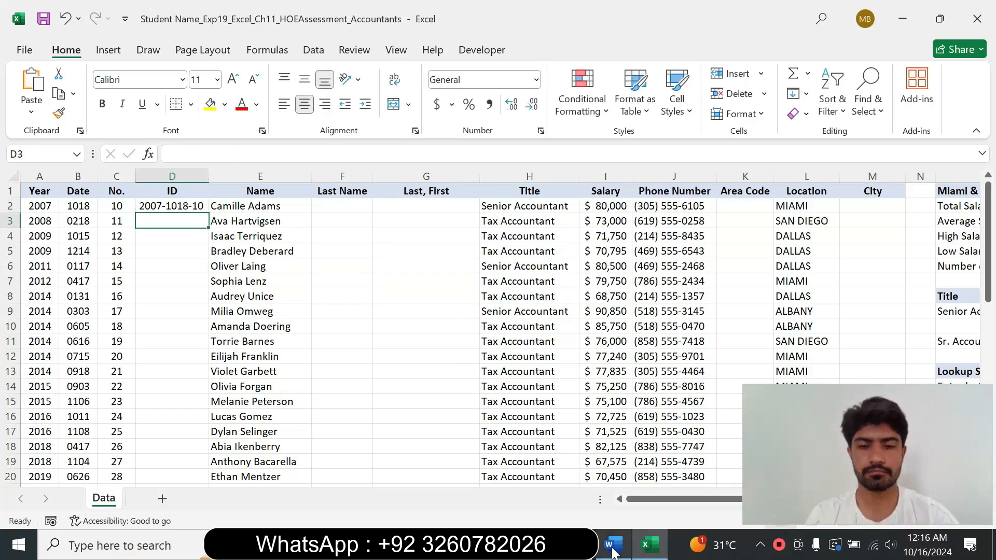
Step: Use Flash Fill from cell D2 to complete the remaining accountant IDs in column D
left_click(612, 546)
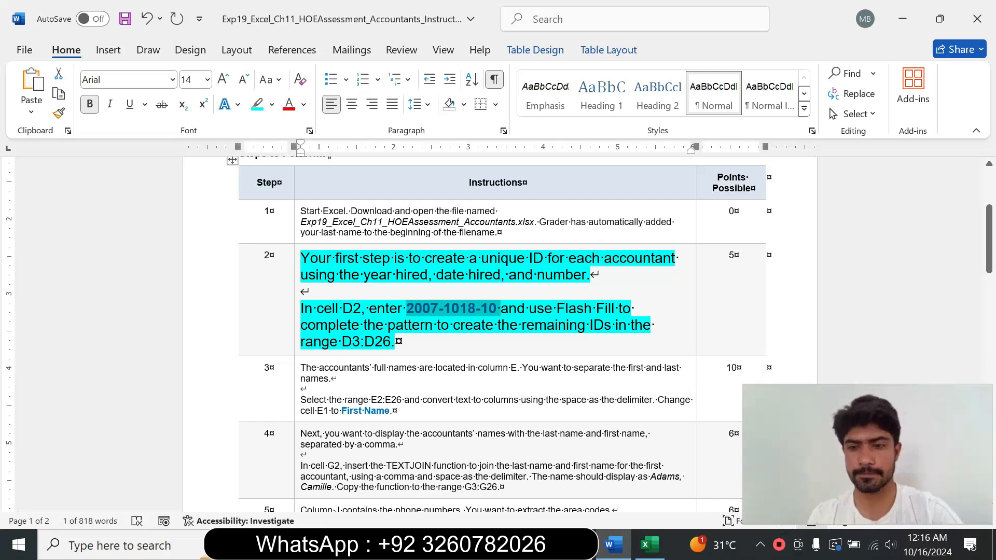
left_click(649, 545)
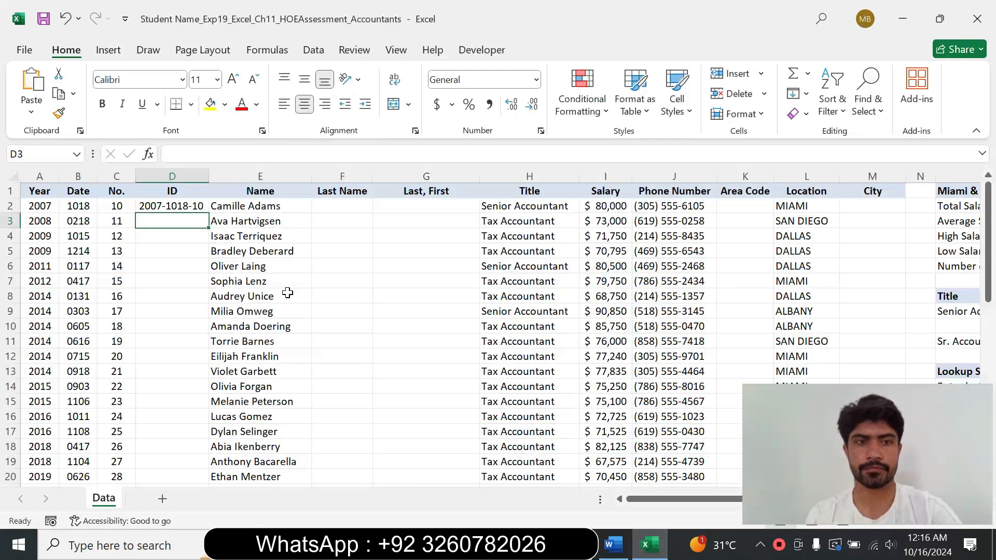
left_click(175, 206)
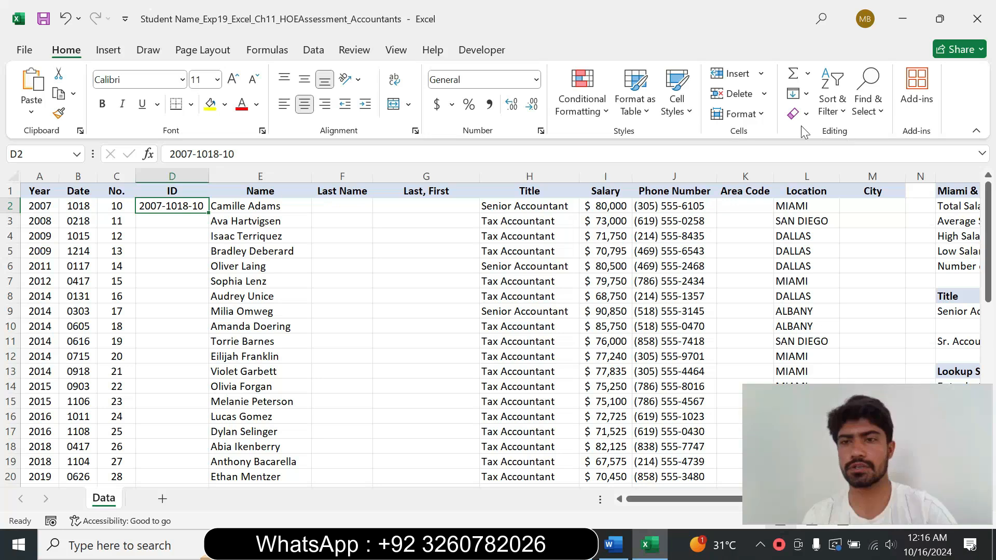
left_click(807, 96)
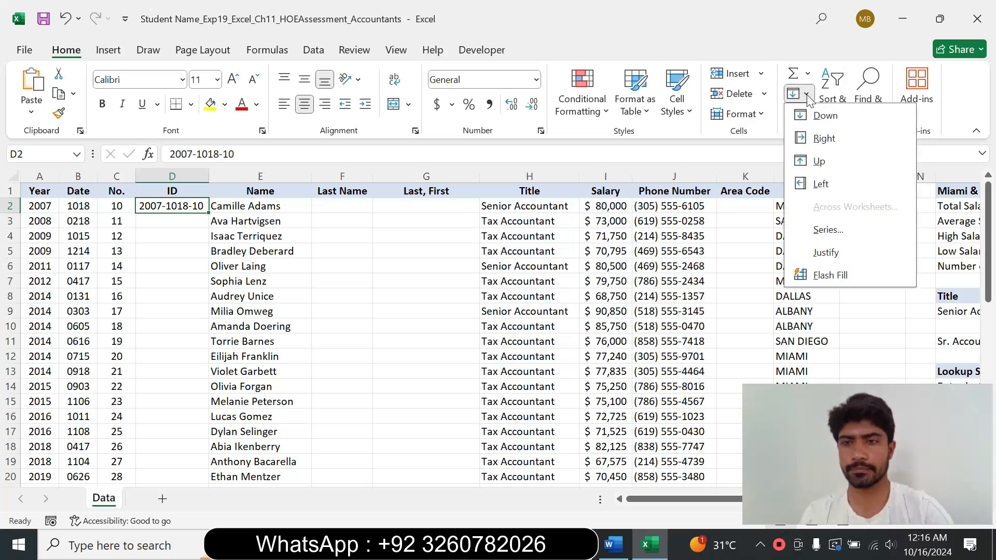
left_click(847, 272)
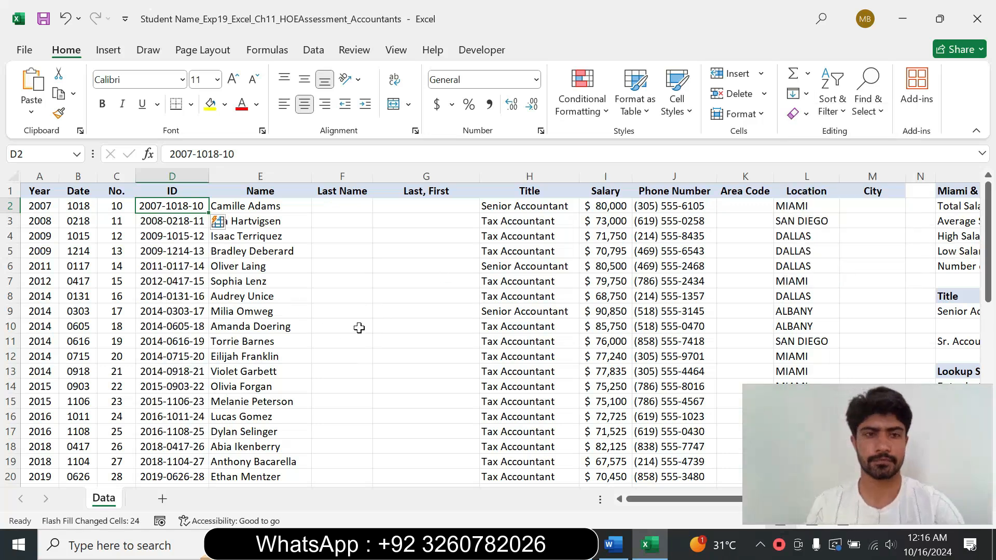
left_click(302, 265)
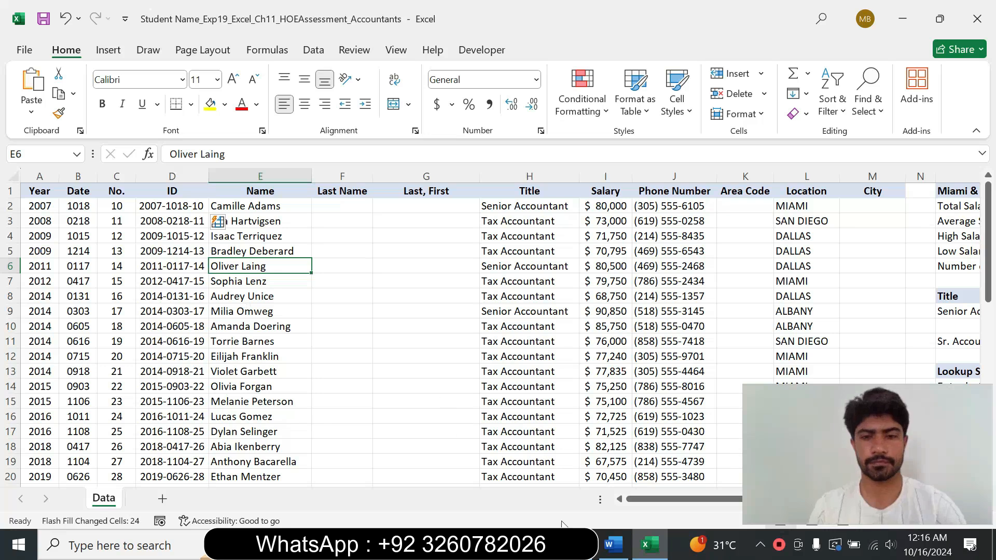
Step: Restore the step 2 instruction text to 9 pt with no highlight color
mouse_move(611, 553)
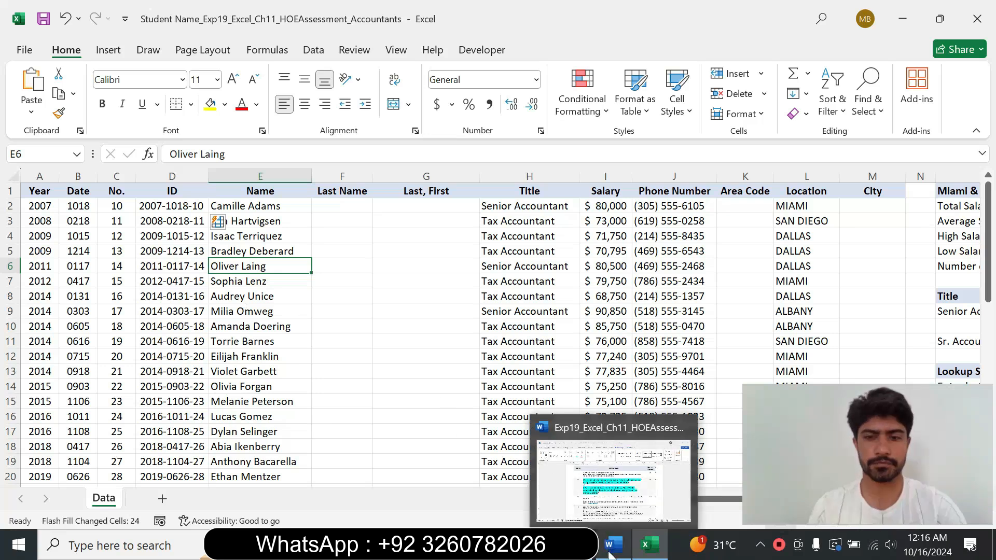
left_click(627, 492)
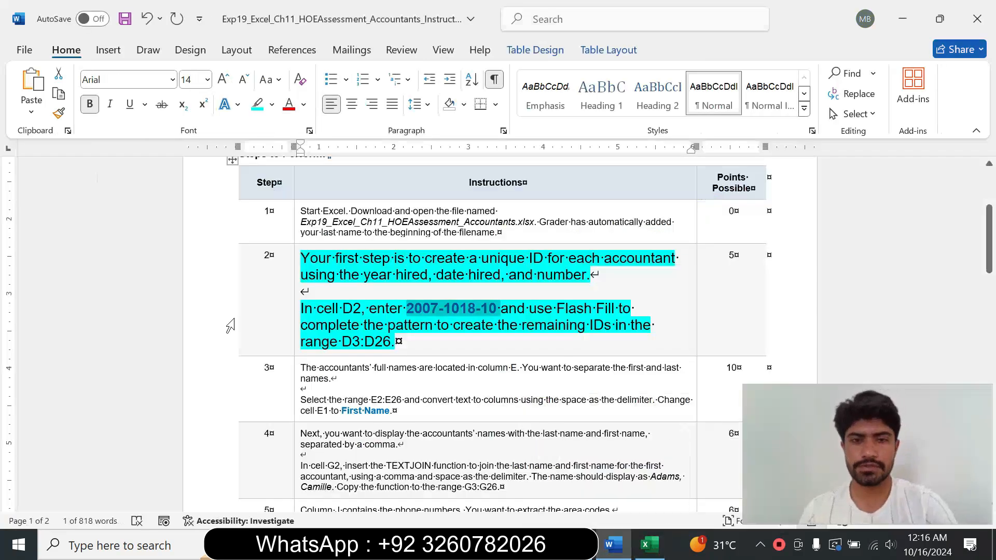
left_click(297, 320)
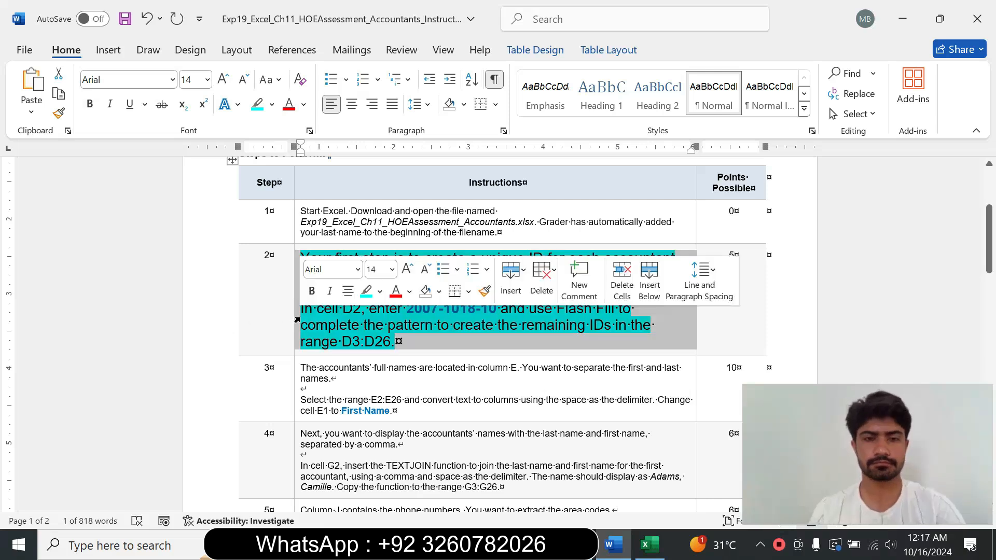
left_click(392, 269)
left_click(377, 30)
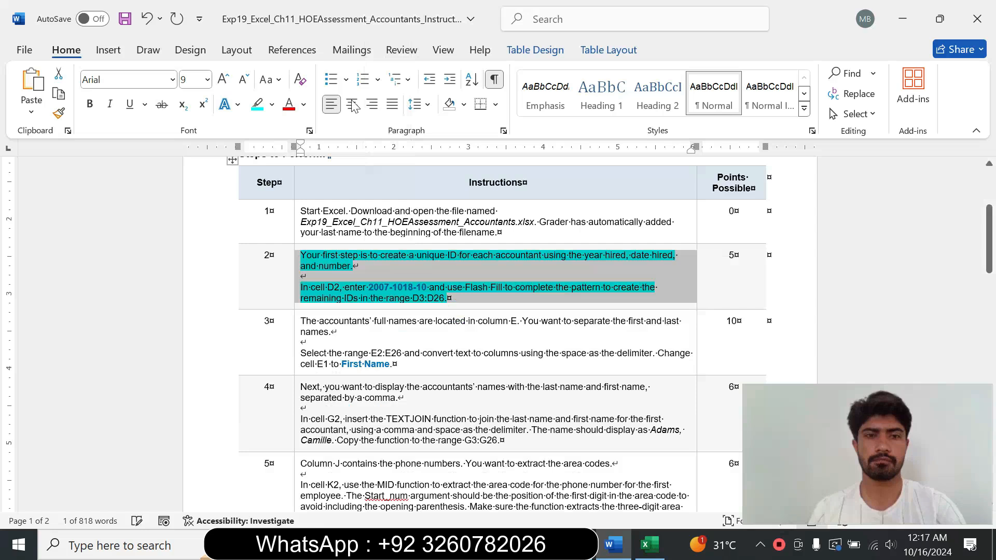
left_click(272, 104)
left_click(311, 231)
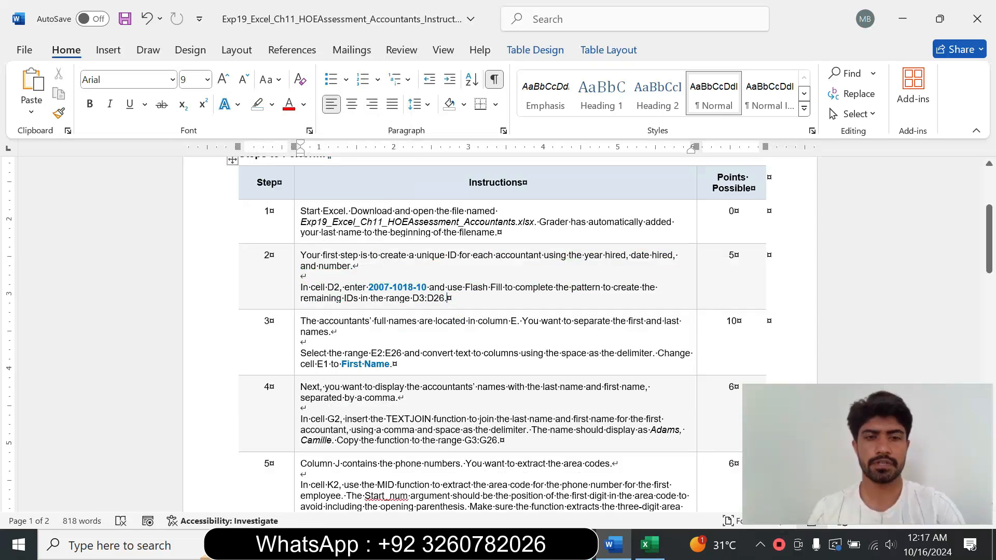
Step: Enlarge the step 3 instruction text to 16 pt and highlight it in turquoise
left_click(295, 352)
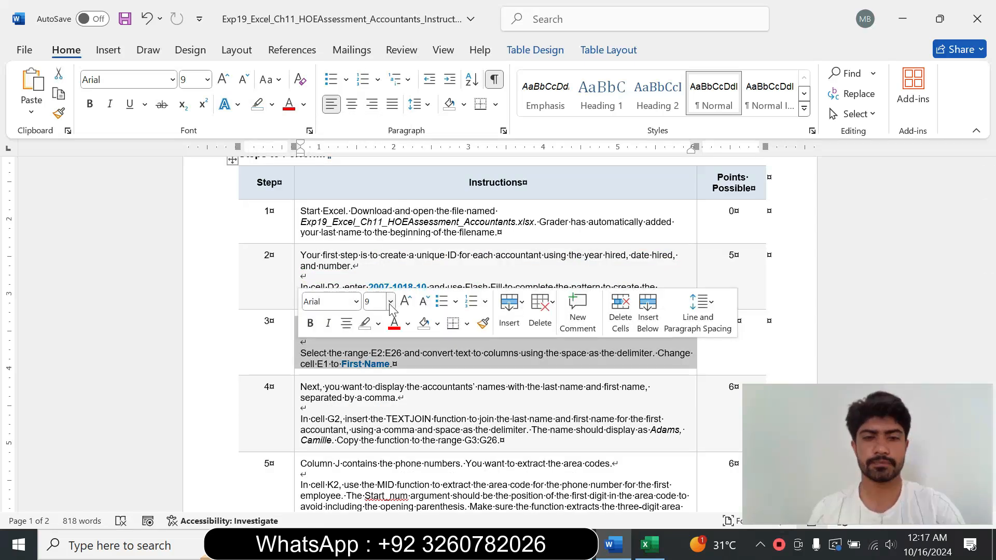
left_click(391, 302)
left_click(378, 126)
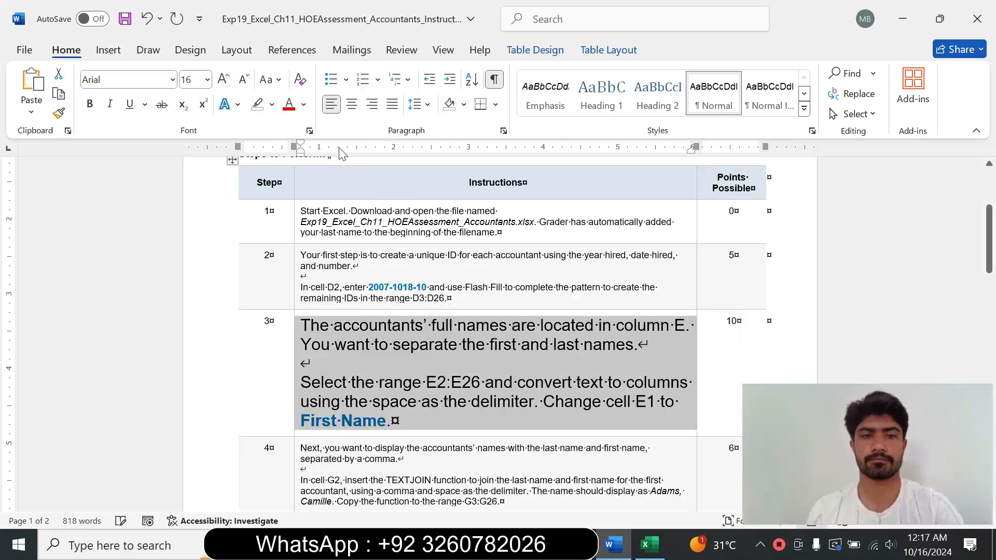
left_click(272, 104)
left_click(307, 159)
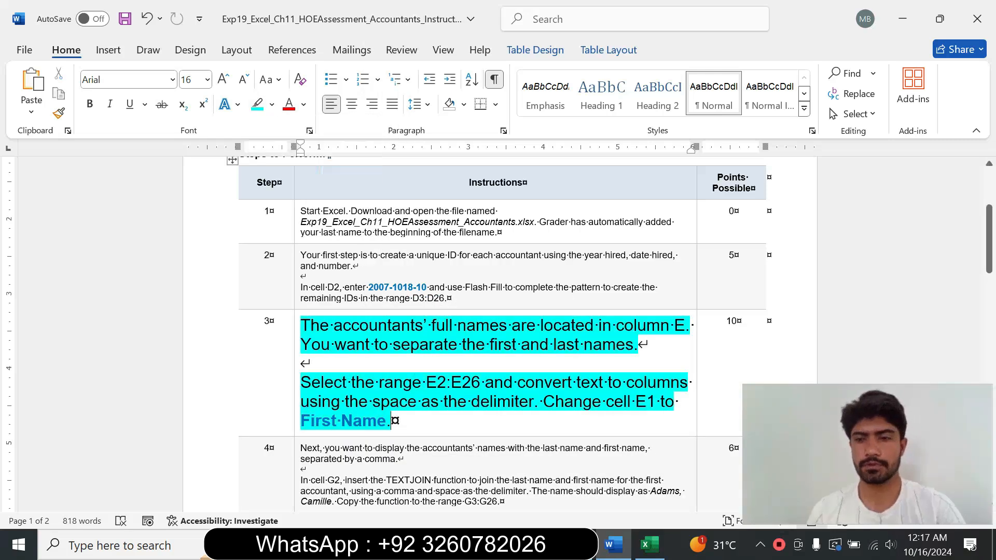
Step: Copy the range E2:E26 from the step 3 instructions and select that range in the workbook
left_click_drag(989, 239, 989, 256)
left_click_drag(301, 236, 637, 255)
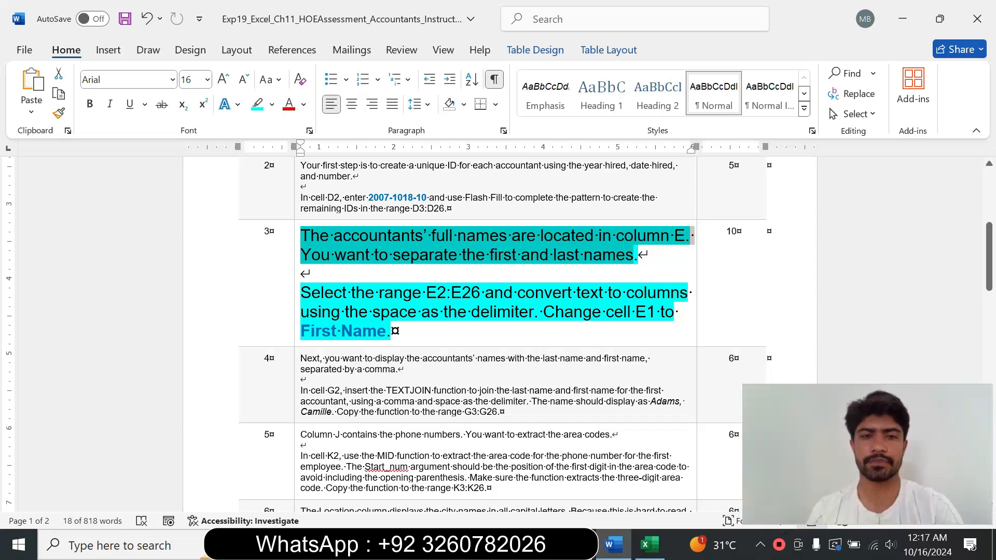
left_click(416, 312)
left_click_drag(426, 293, 475, 294)
key("ctrl+c")
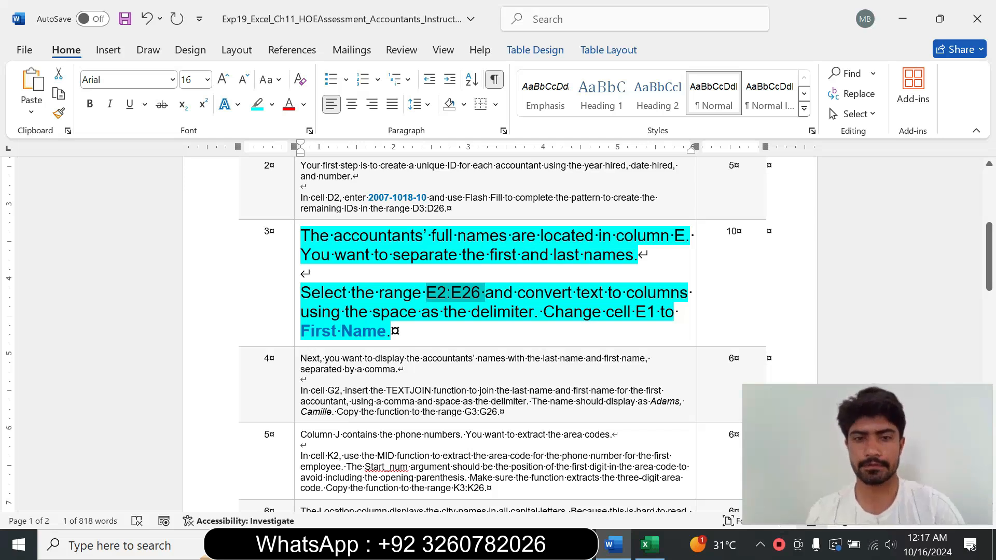
left_click(649, 545)
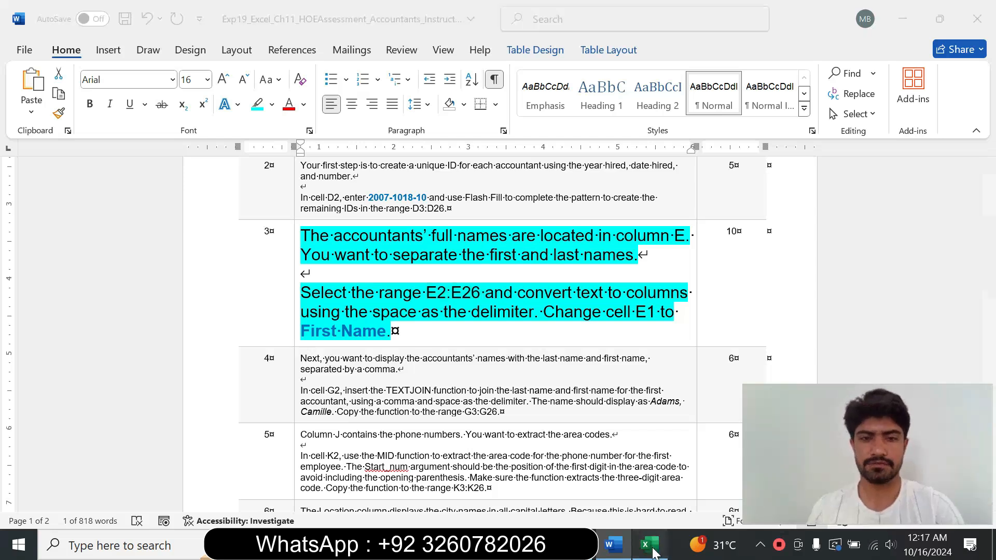
left_click(31, 154)
type("E2:E26")
key("Return")
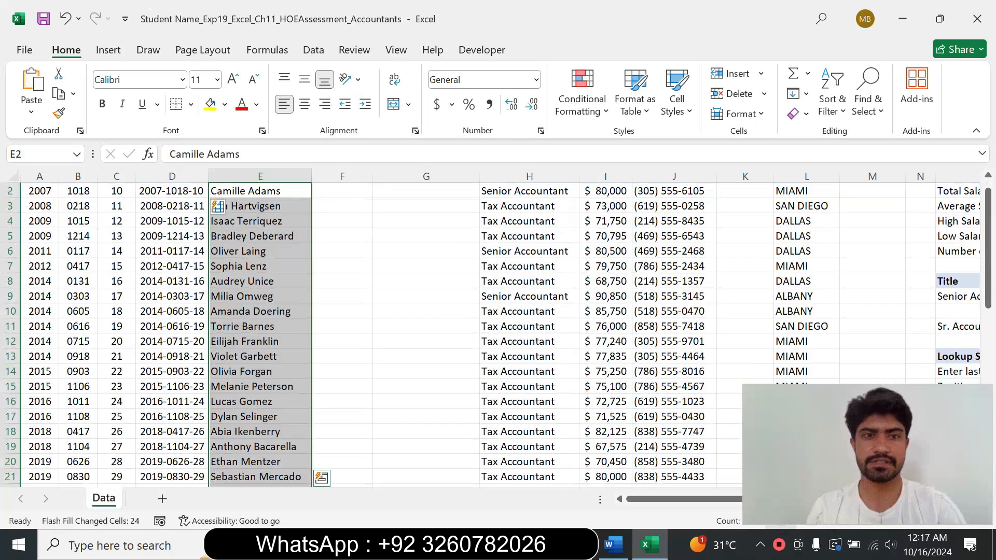
Step: Open the Convert Text to Columns Wizard for the selected names and continue with the Delimited data type
left_click(612, 544)
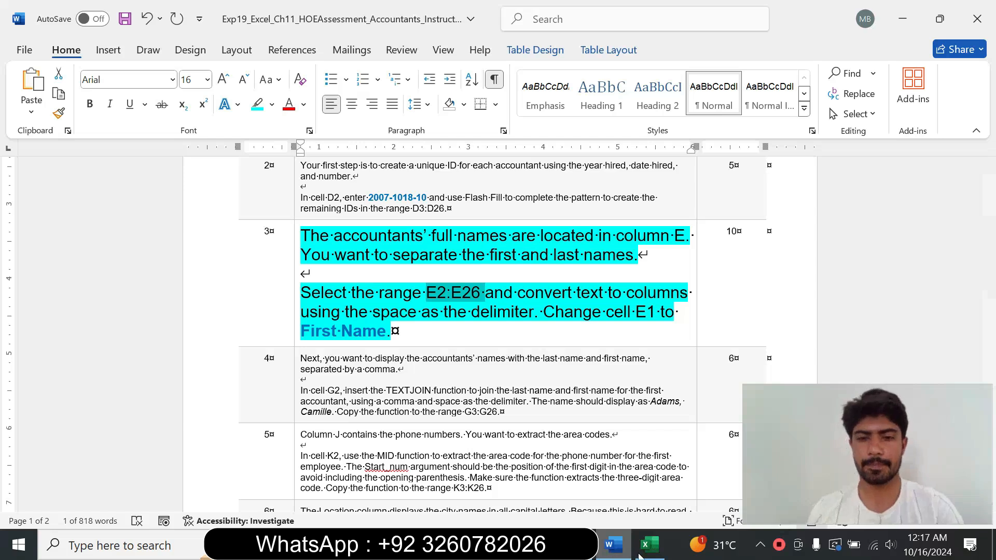
left_click(613, 546)
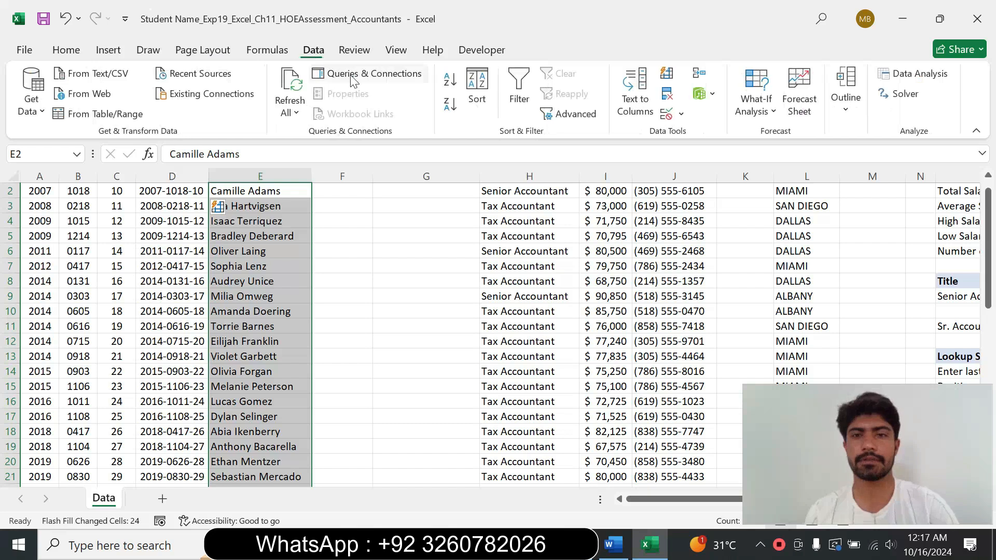
left_click(642, 109)
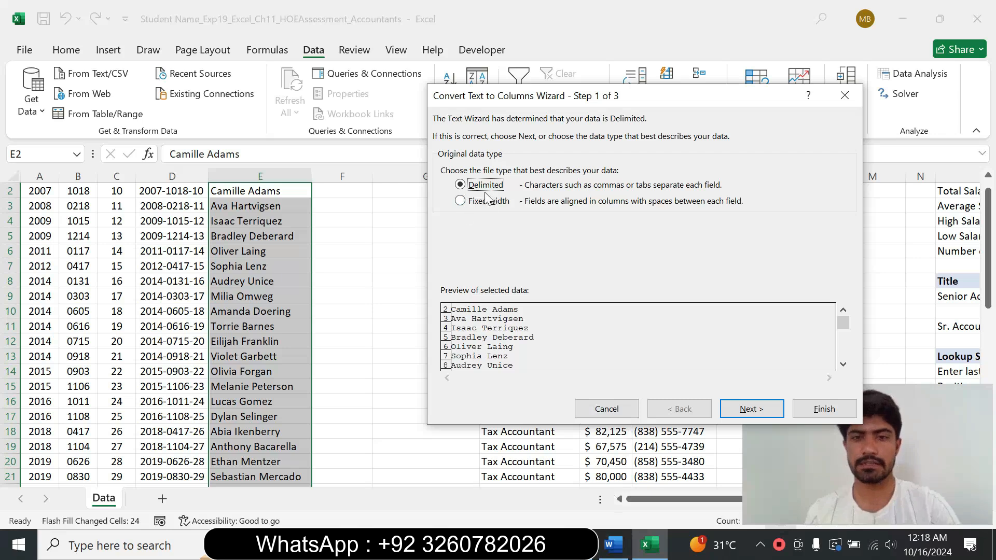
left_click(613, 545)
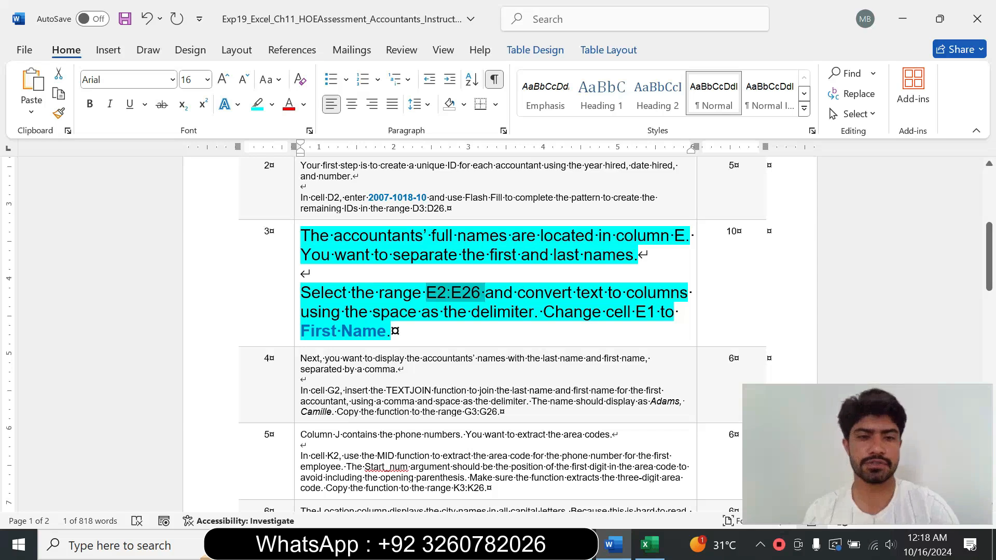
left_click(649, 544)
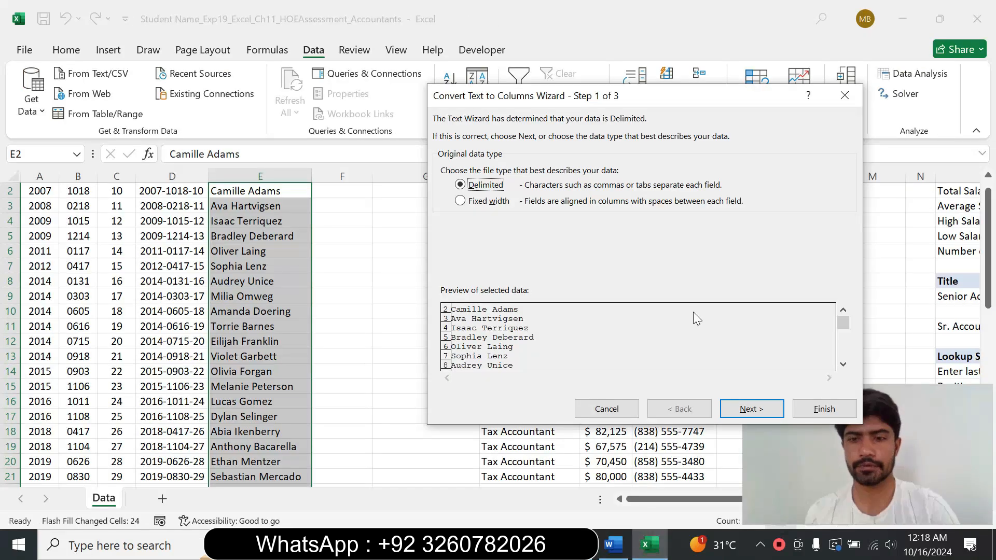
left_click(741, 410)
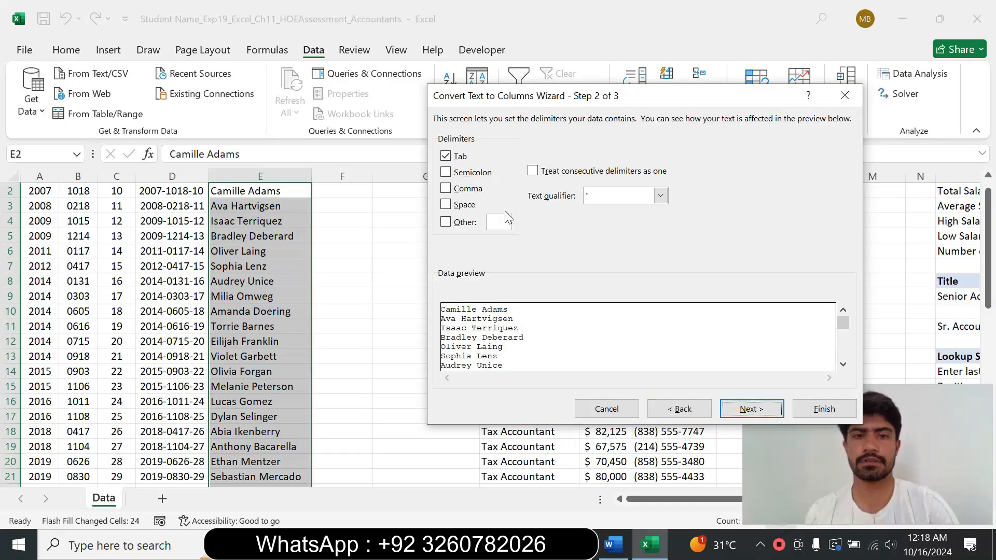
Step: Set Space as the only delimiter and finish splitting the names into first and last name columns
left_click(445, 157)
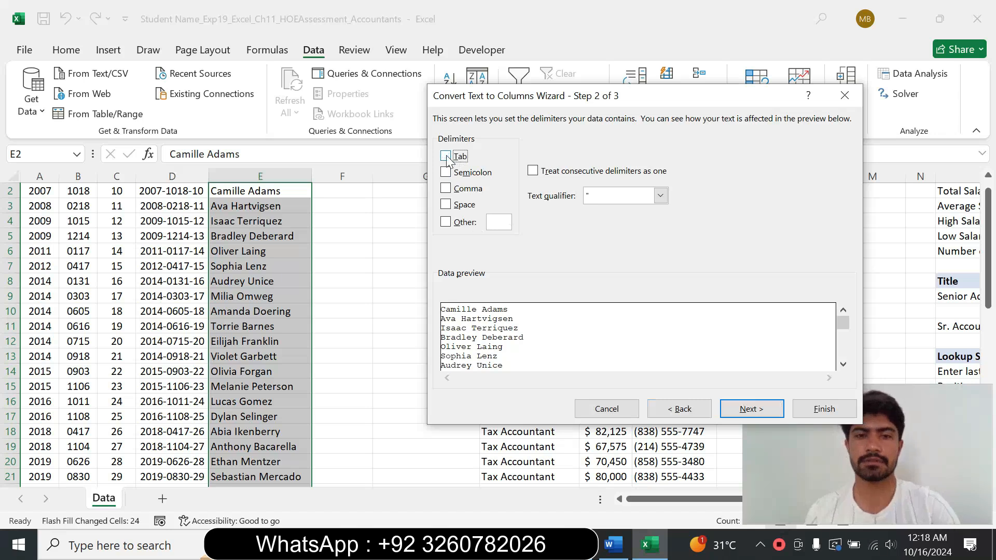
left_click(445, 205)
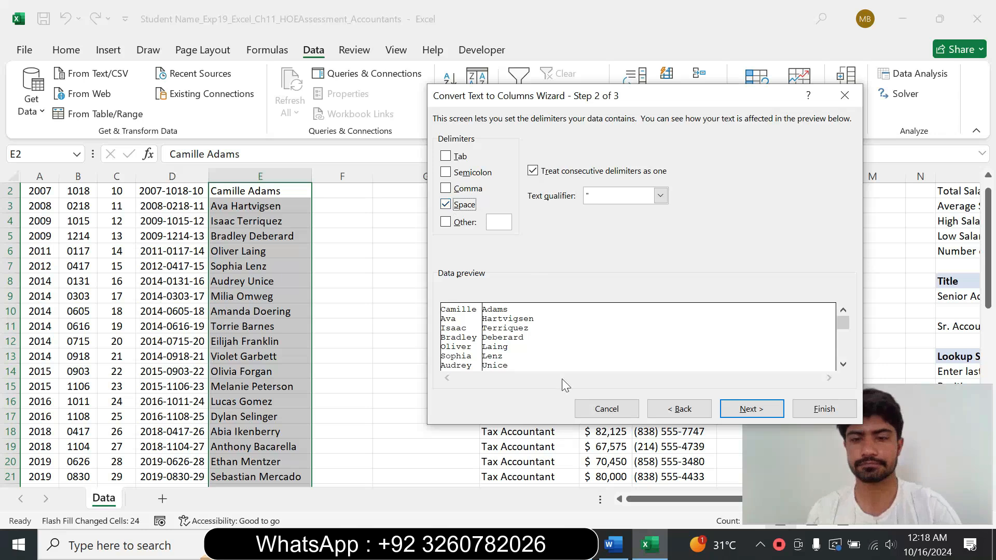
left_click(613, 545)
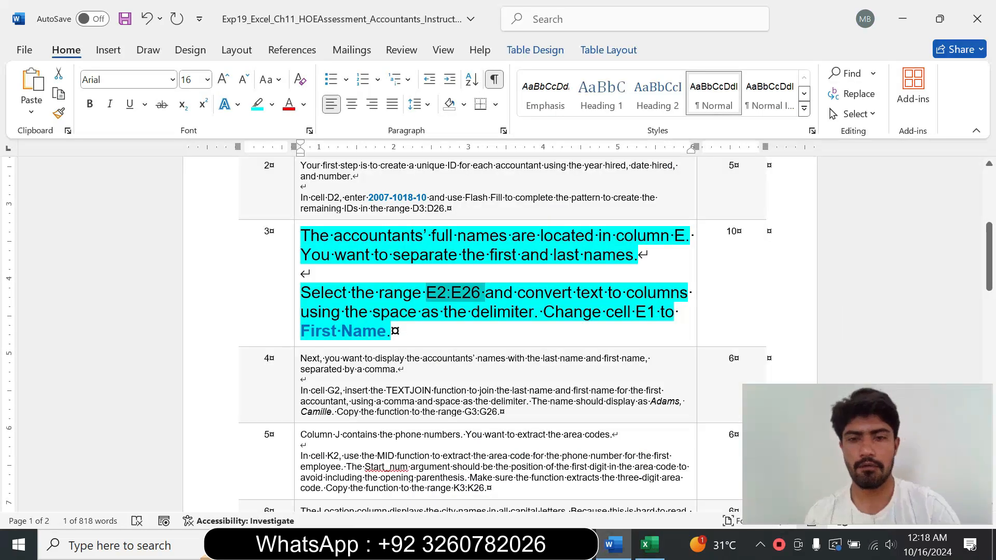
left_click(648, 545)
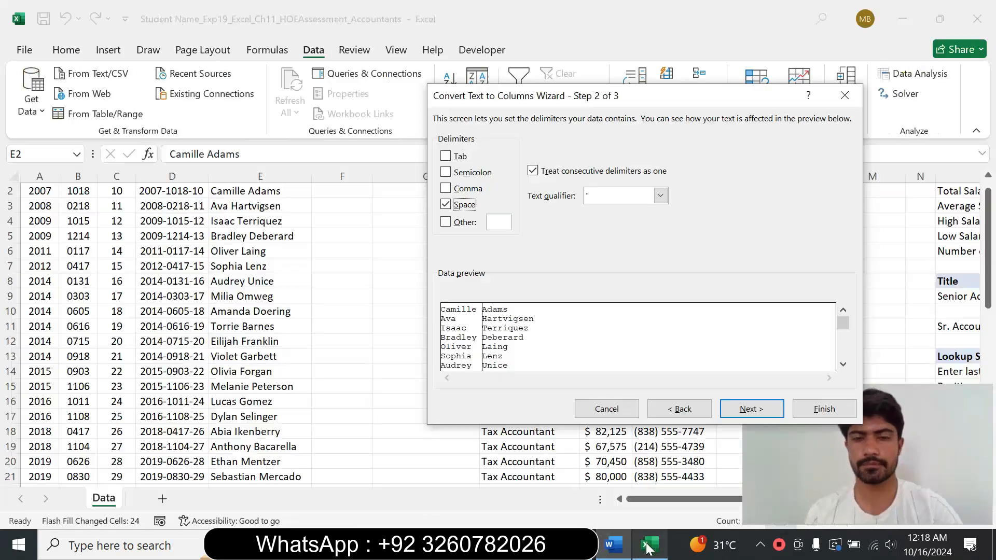
left_click(752, 409)
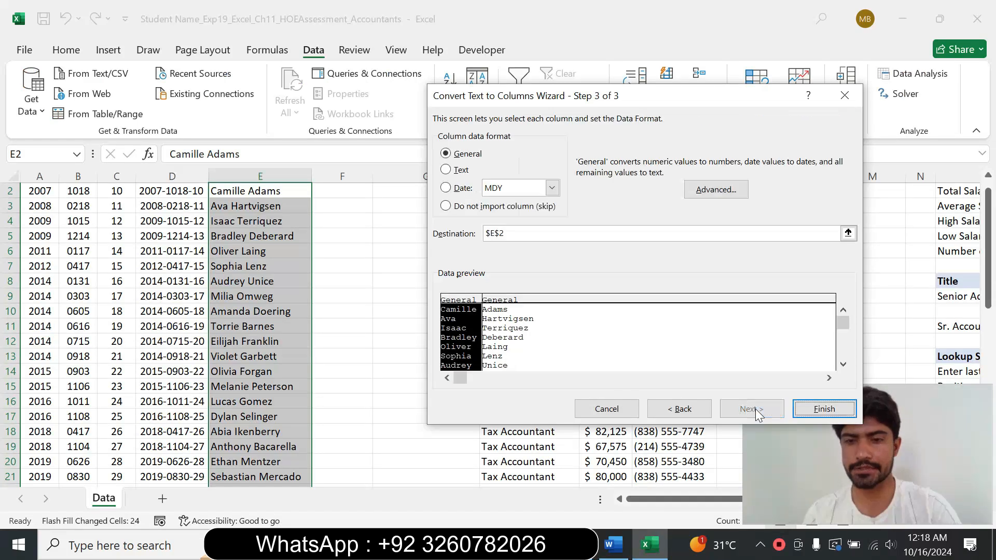
left_click(825, 408)
Step: Change the header in cell E1 to First Name, as the instructions specify
left_click(613, 548)
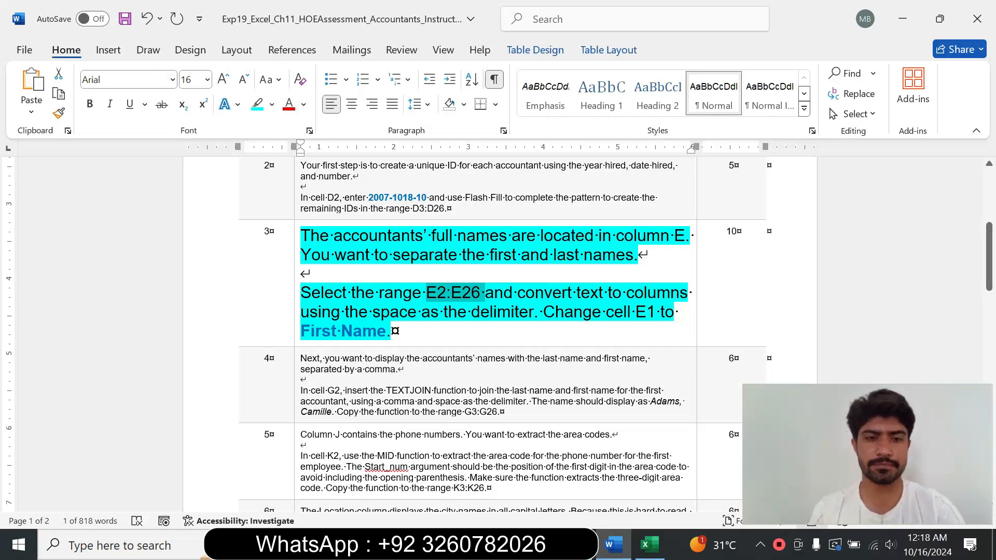
left_click_drag(302, 331, 369, 333)
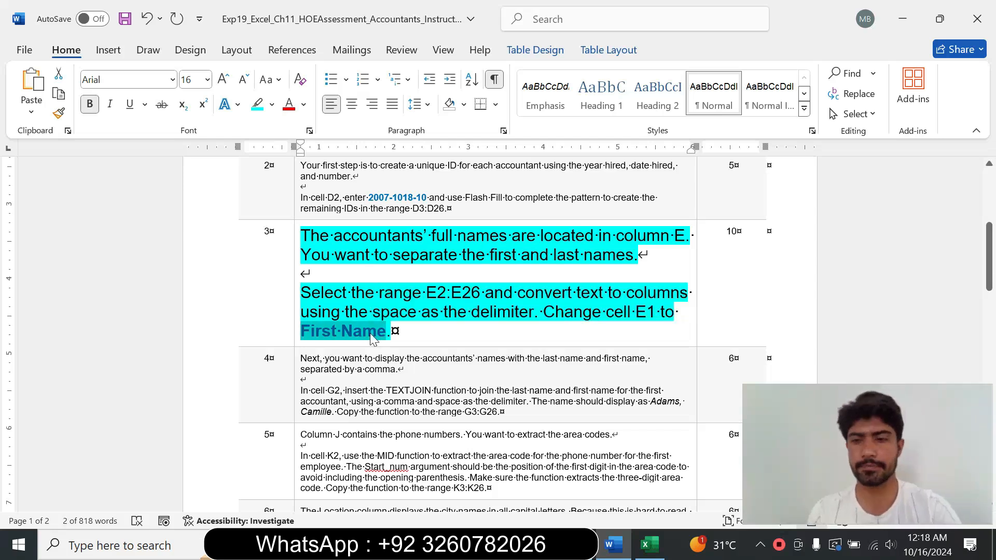
left_click(647, 544)
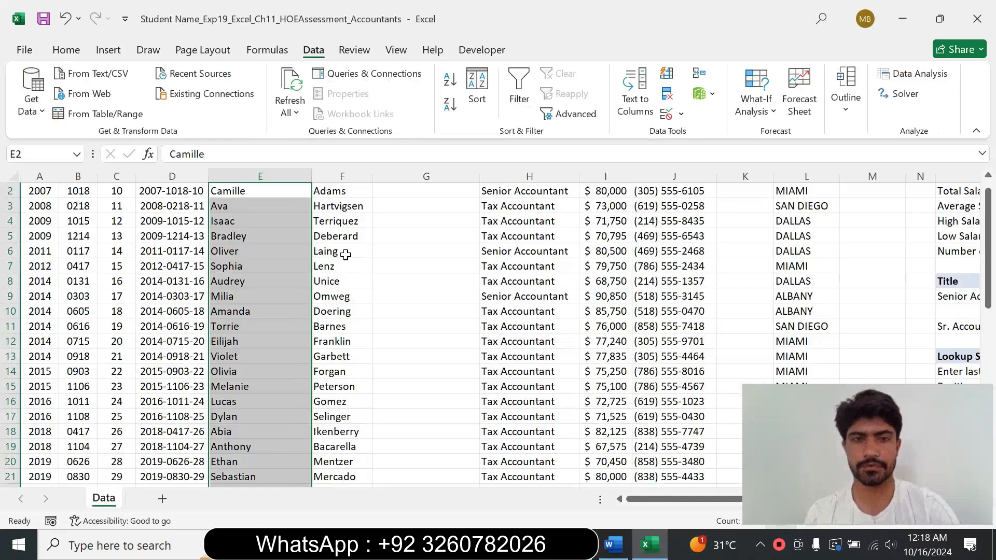
left_click(613, 545)
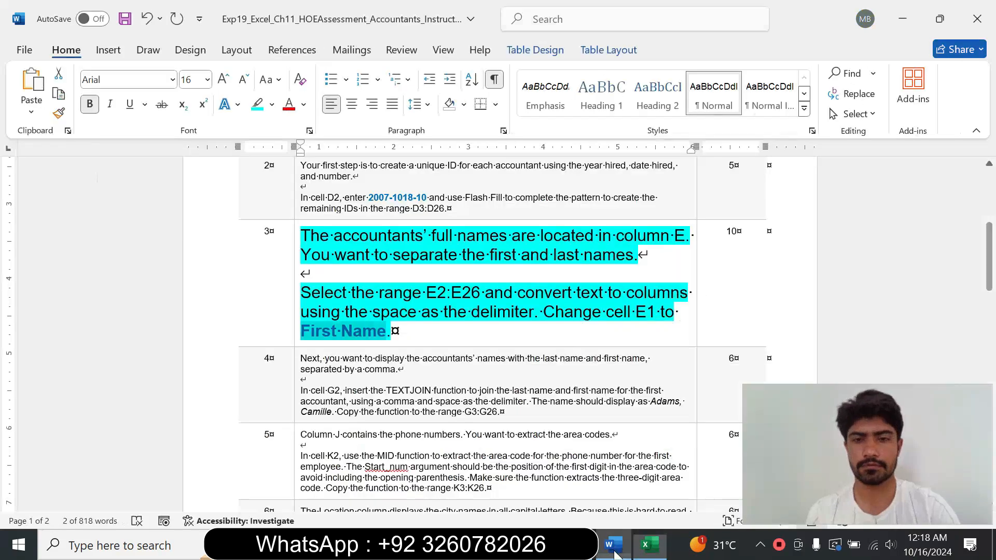
left_click(647, 545)
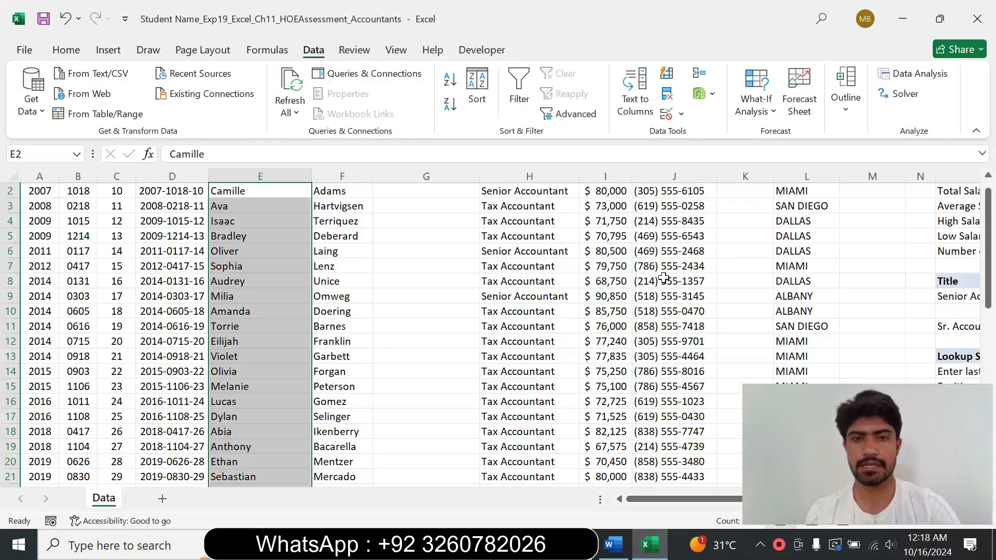
left_click_drag(988, 239, 968, 172)
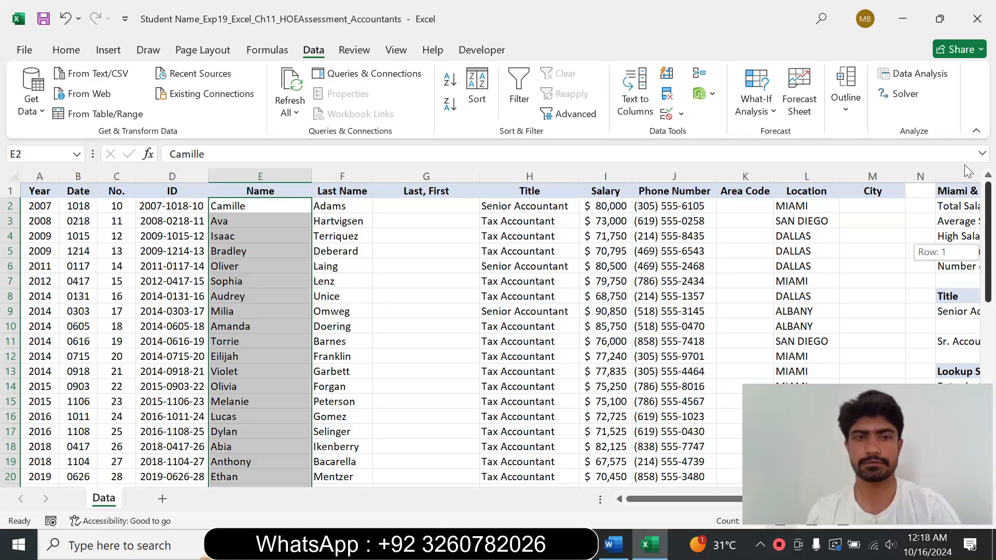
left_click(266, 192)
left_click_drag(199, 154, 65, 145)
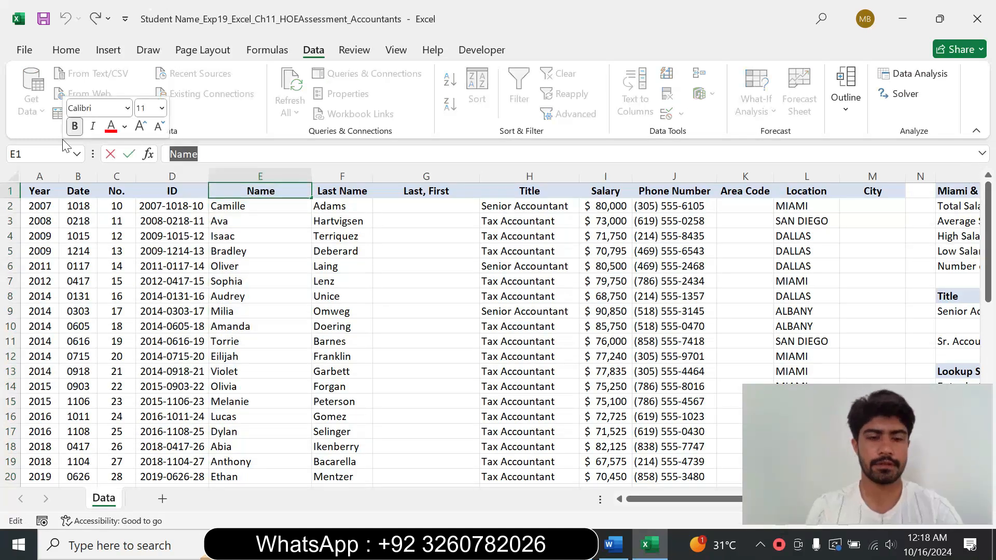
type("First Name")
key("Return")
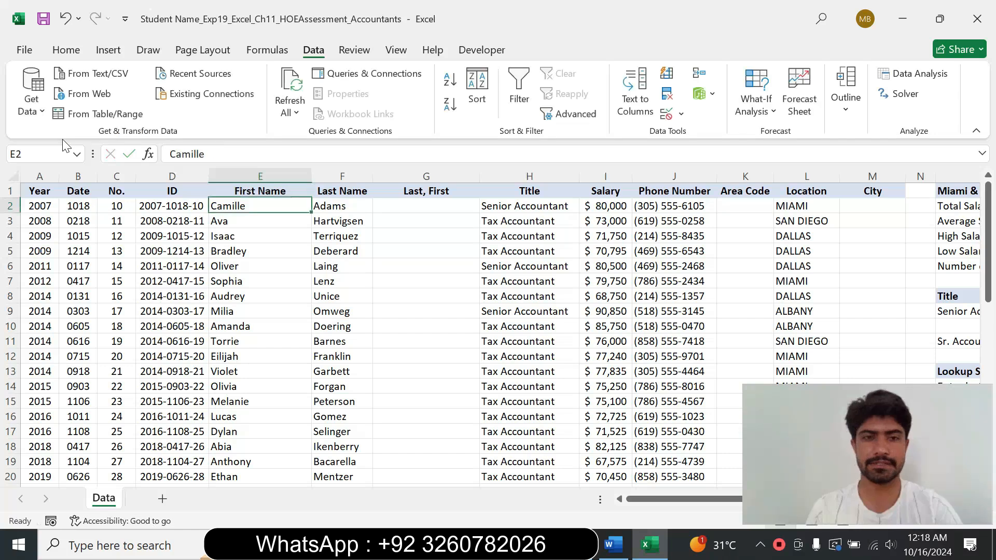
Step: Restore the step 3 instruction text to 9 pt with no highlight color
left_click(615, 546)
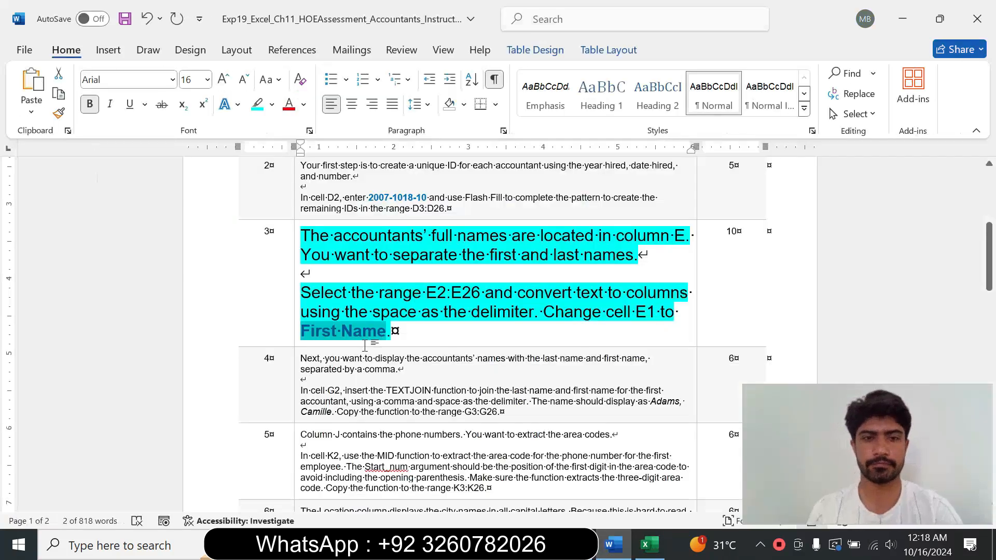
left_click(296, 325)
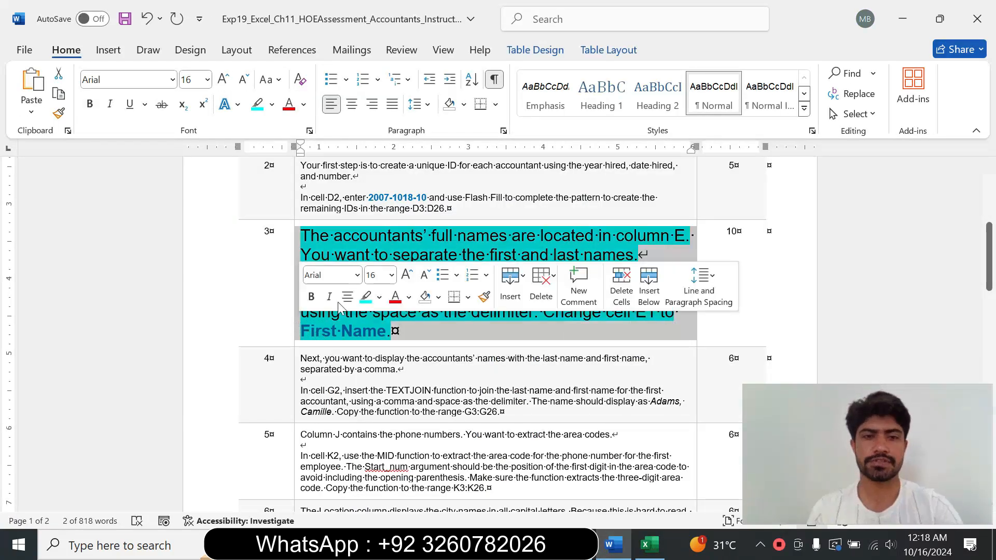
left_click(391, 276)
left_click(376, 30)
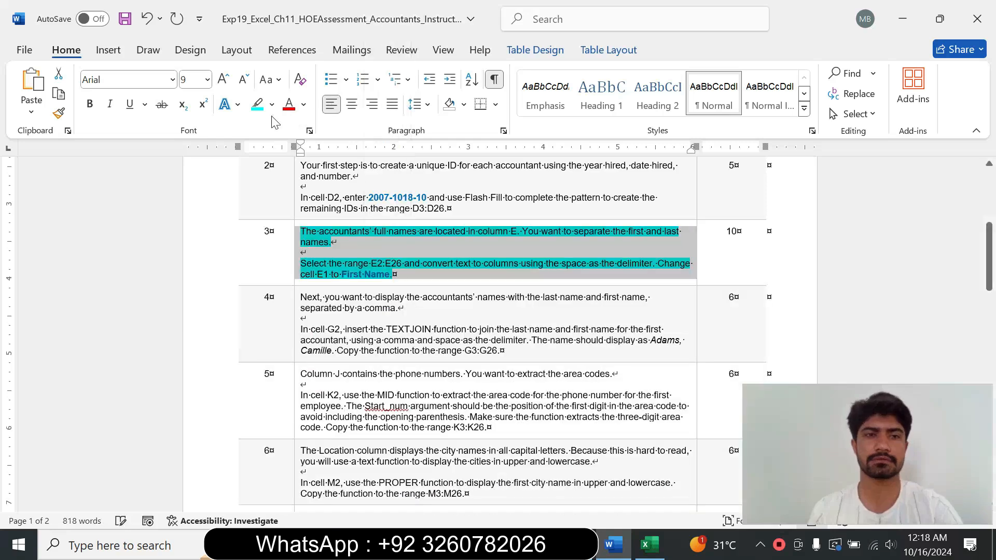
left_click(272, 104)
left_click(295, 230)
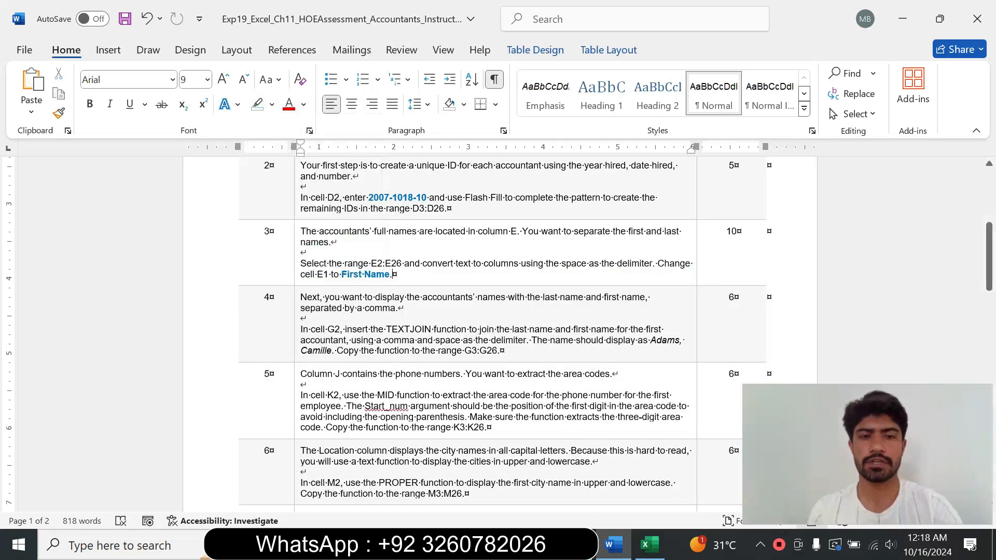
Step: Enlarge the step 4 instruction text to 14 pt and highlight it in turquoise
left_click(296, 341)
left_click(393, 291)
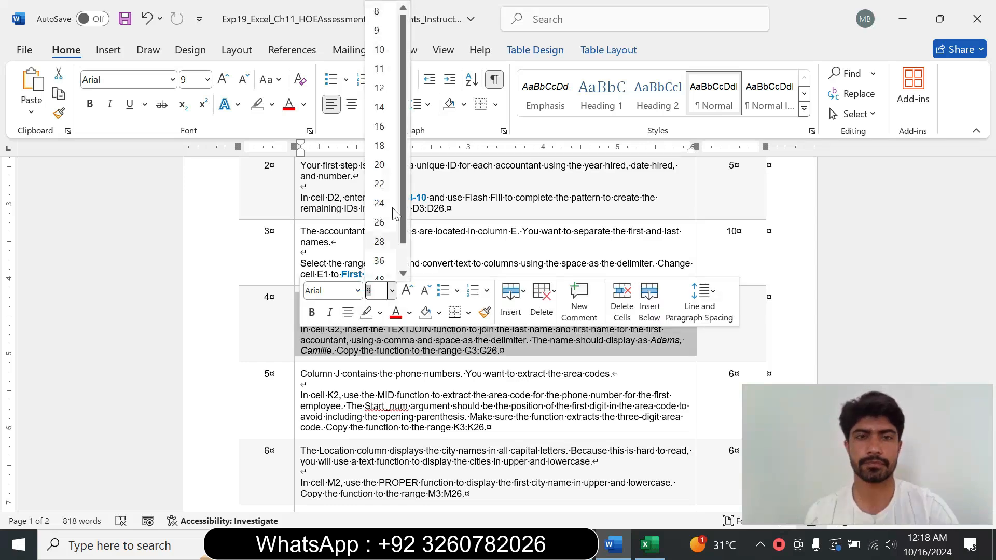
left_click(381, 106)
left_click(272, 105)
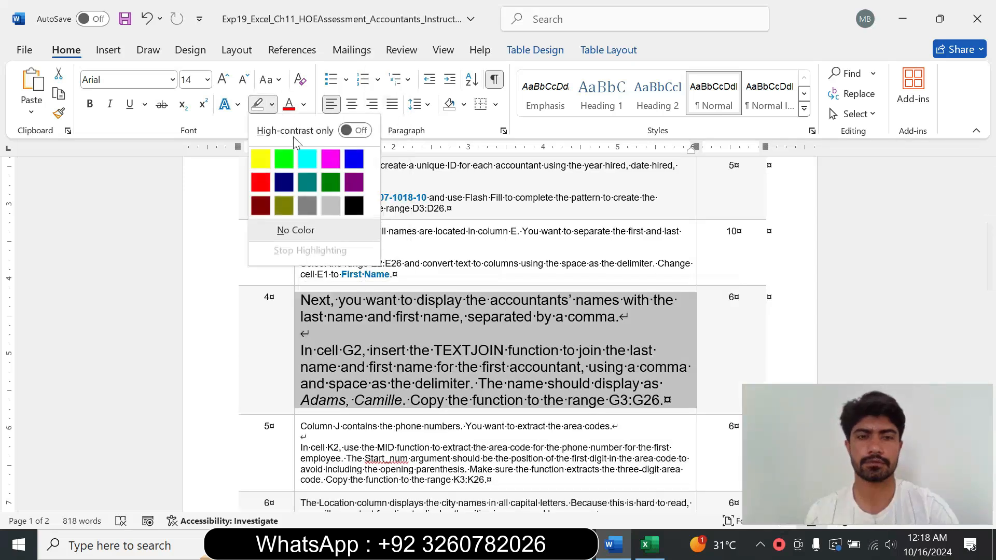
left_click(301, 155)
left_click_drag(301, 300, 619, 317)
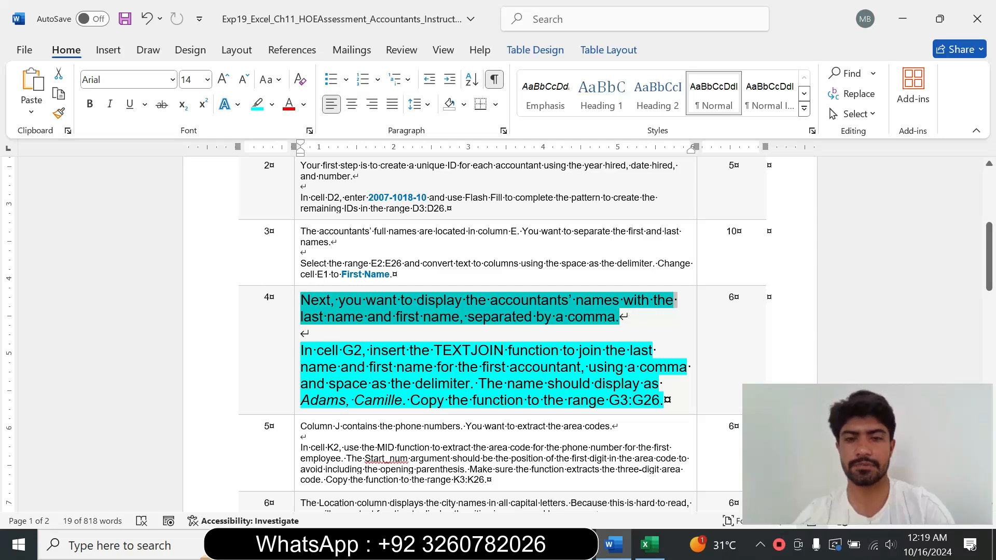
left_click_drag(300, 350, 402, 400)
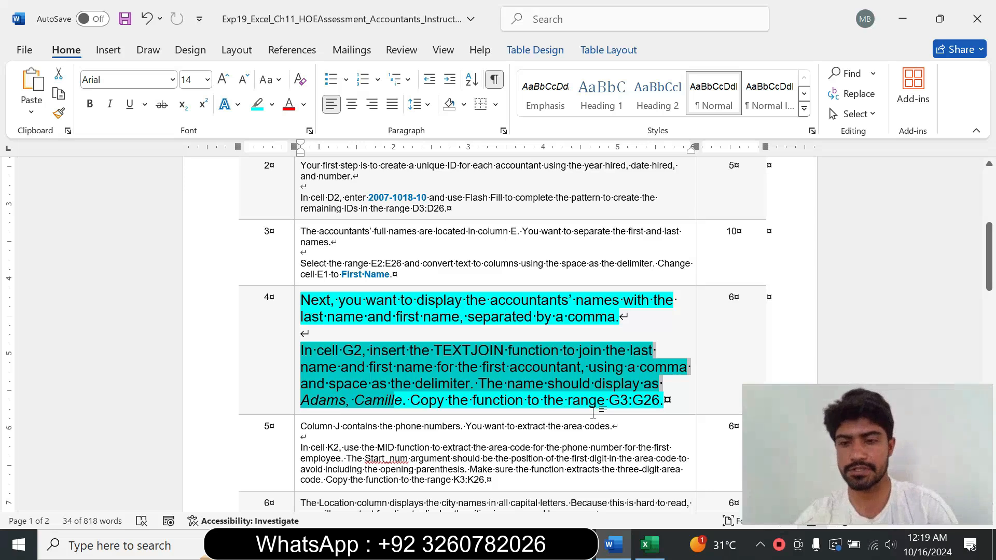
left_click(443, 351)
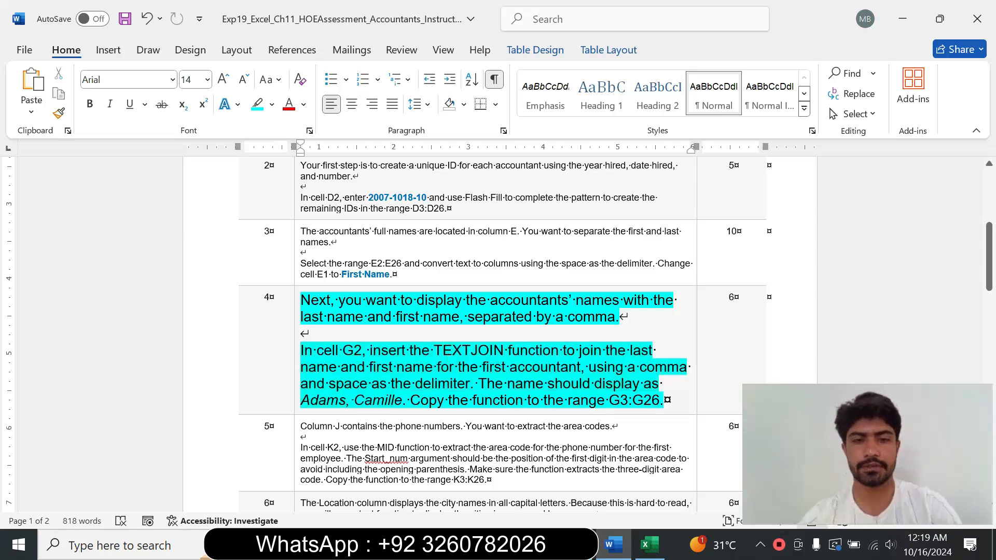
Step: Start a TEXTJOIN function in cell G2 and open its Function Arguments dialog
left_click_drag(316, 351, 402, 350)
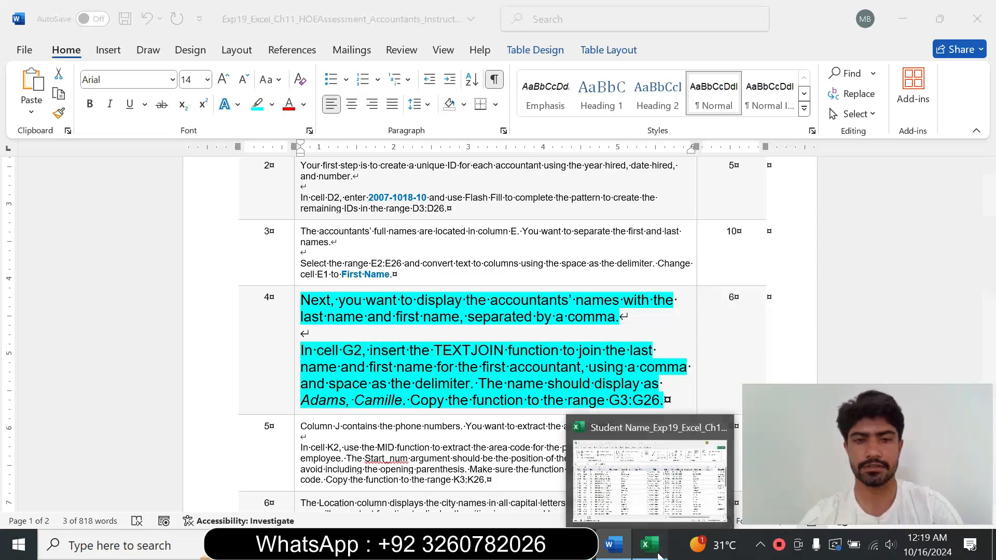
left_click(658, 555)
left_click(419, 206)
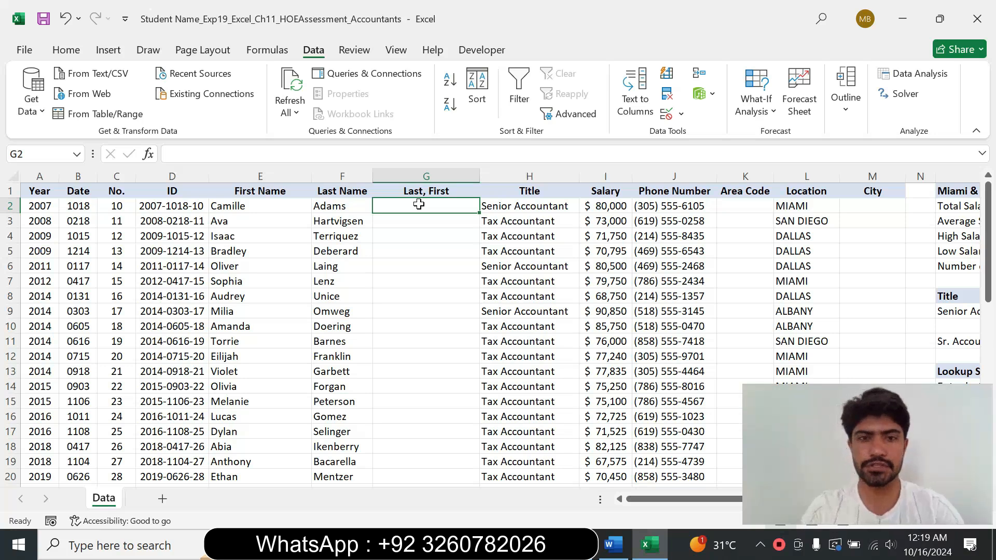
type("=te")
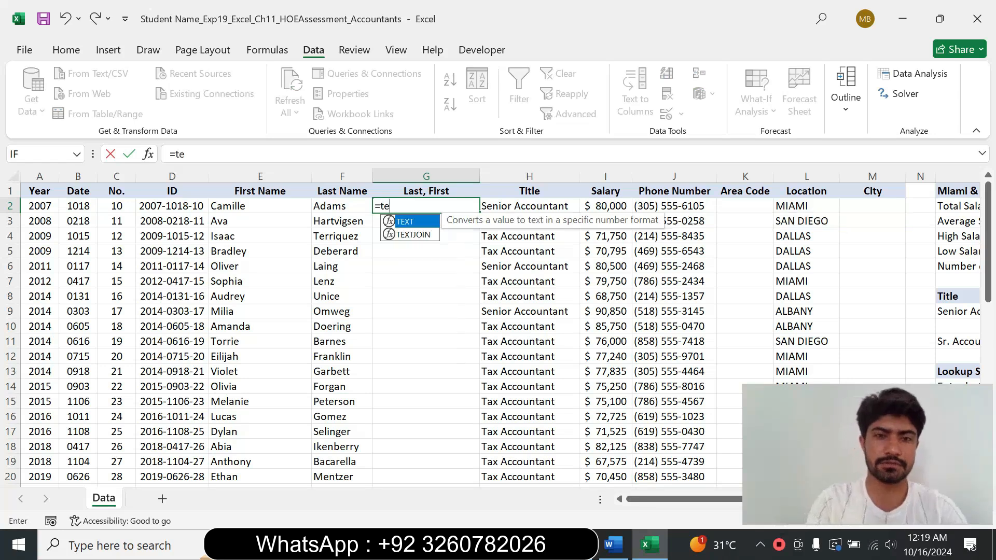
double_click(405, 235)
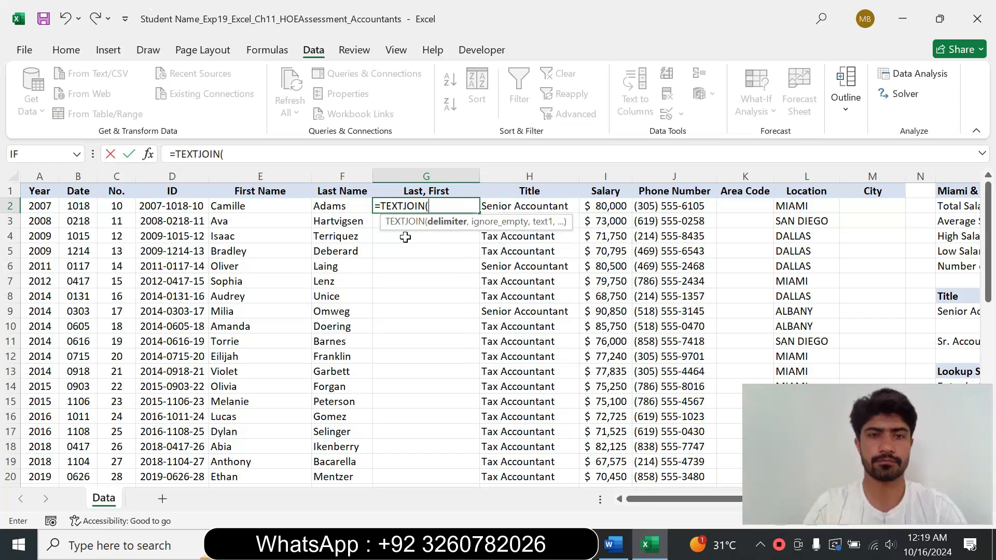
left_click(147, 157)
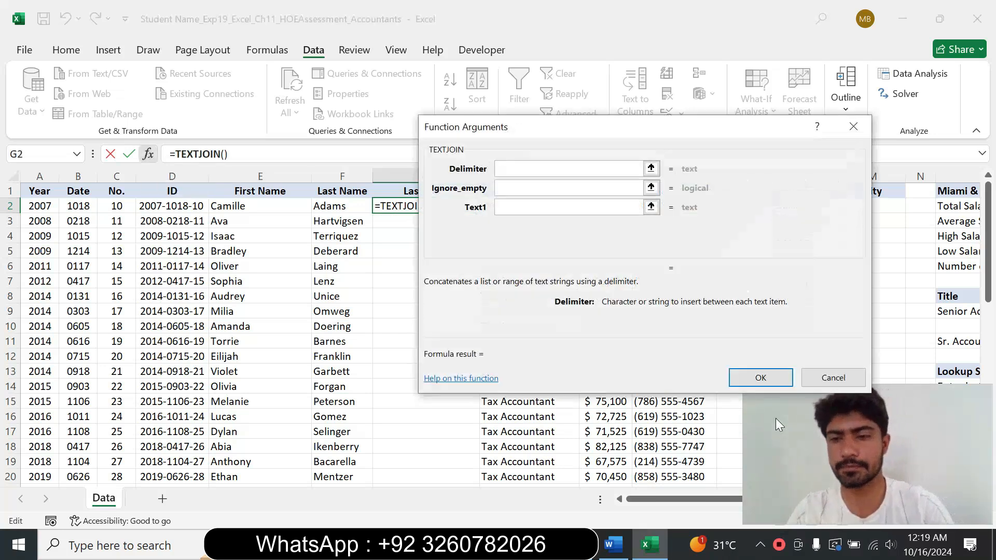
left_click_drag(665, 133, 563, 176)
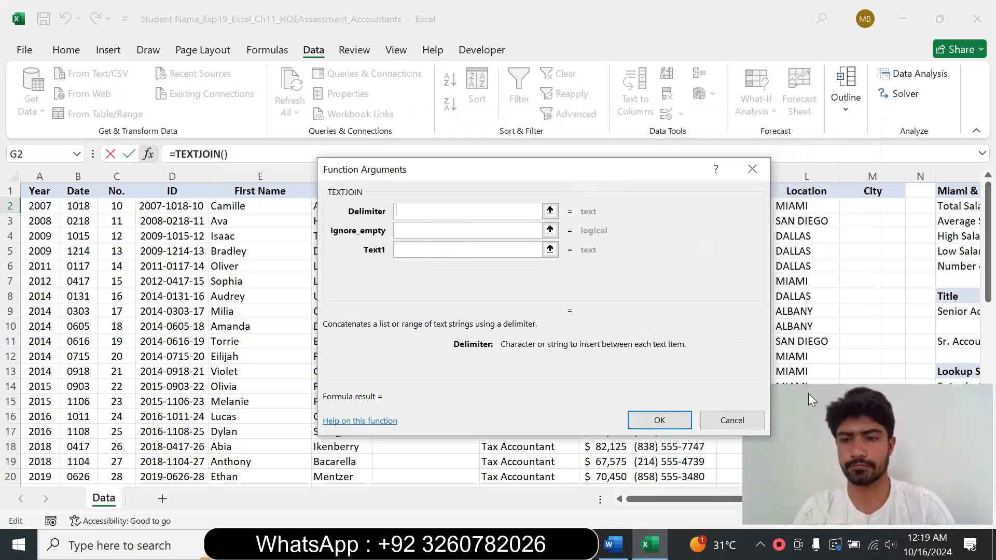
left_click(741, 477)
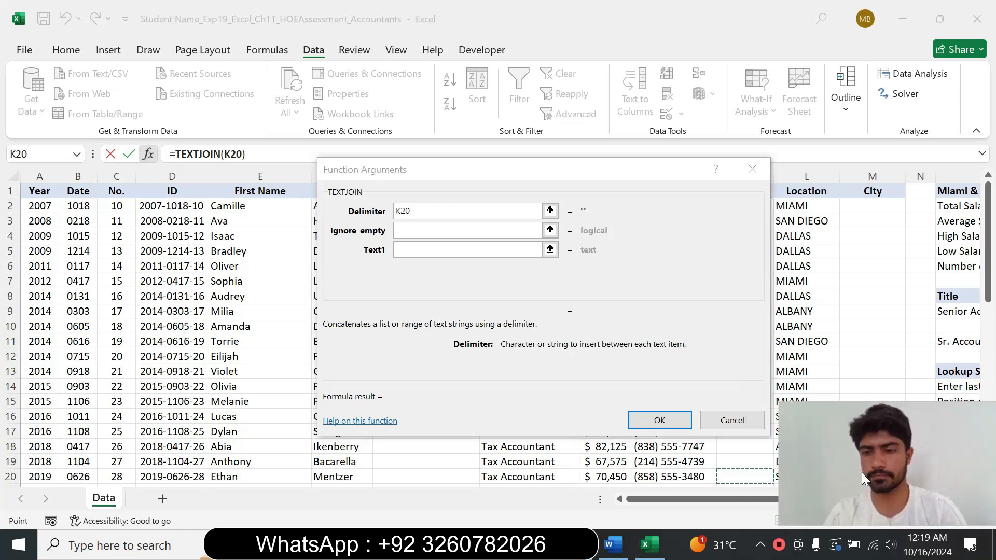
left_click(488, 211)
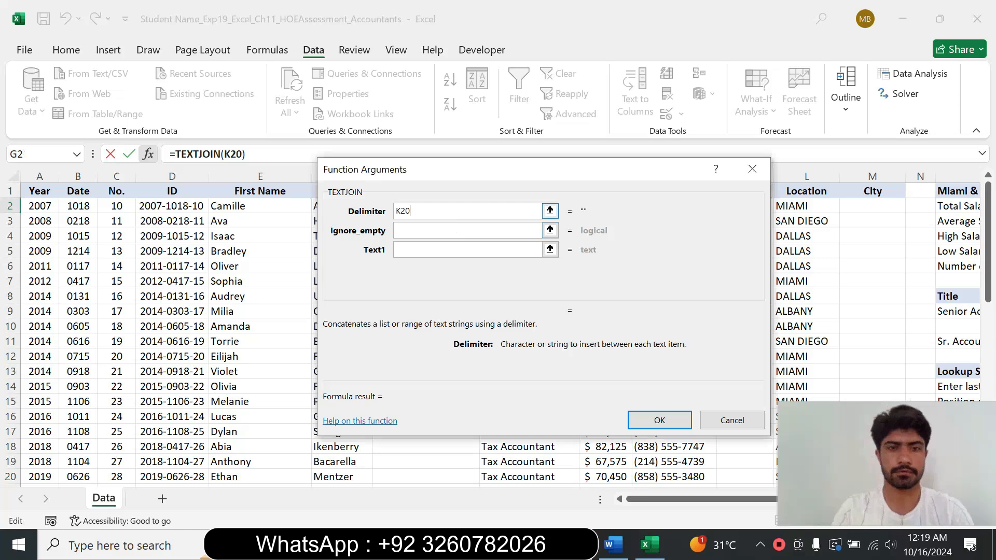
key("BackSpace")
key("BackSpace")
key("BackSpace")
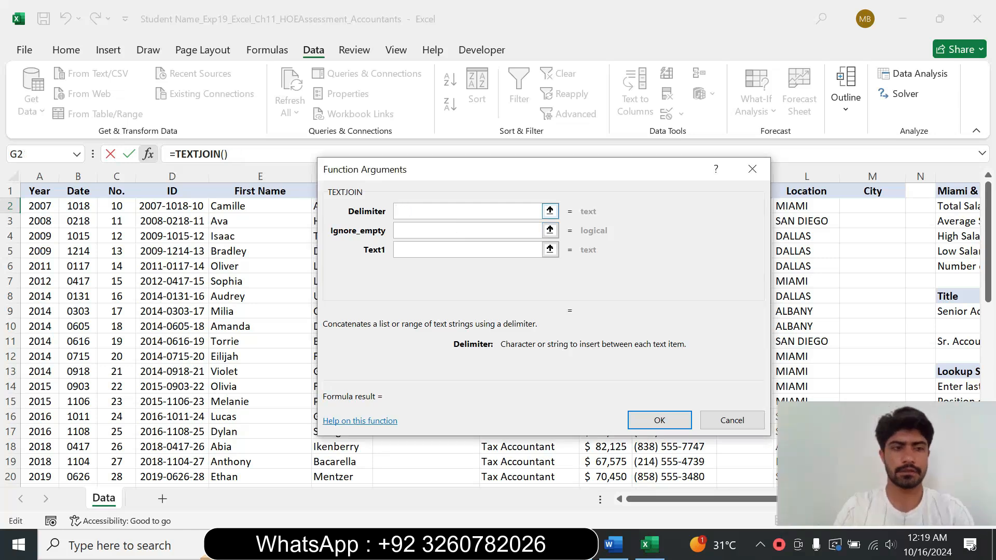
Step: Set the TEXTJOIN delimiter to a comma in quotes, ","
left_click(613, 545)
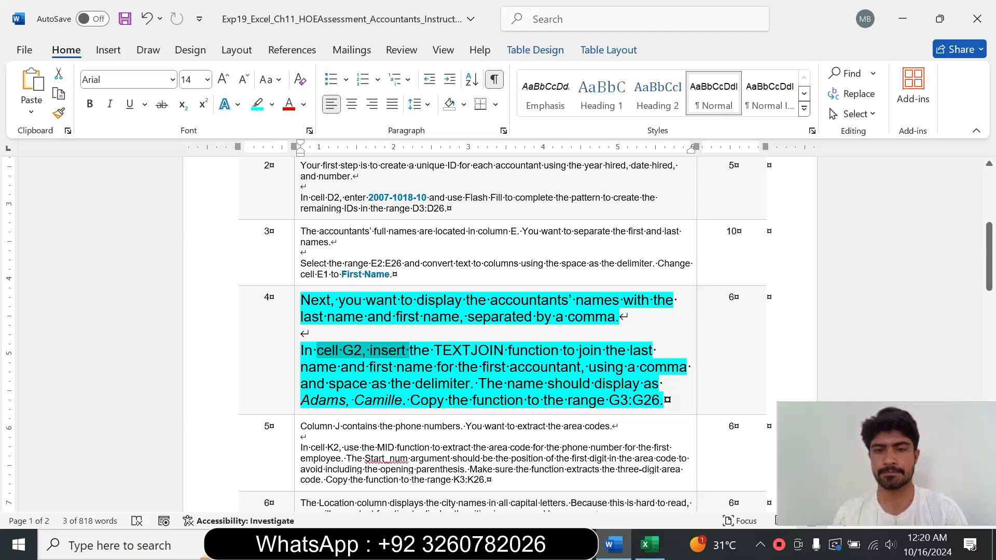
left_click(648, 544)
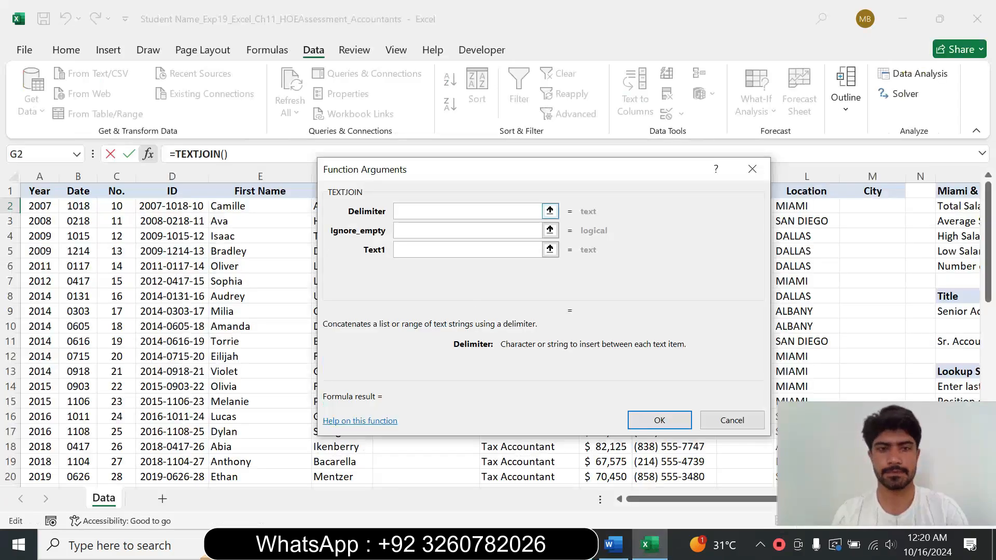
type("\"")
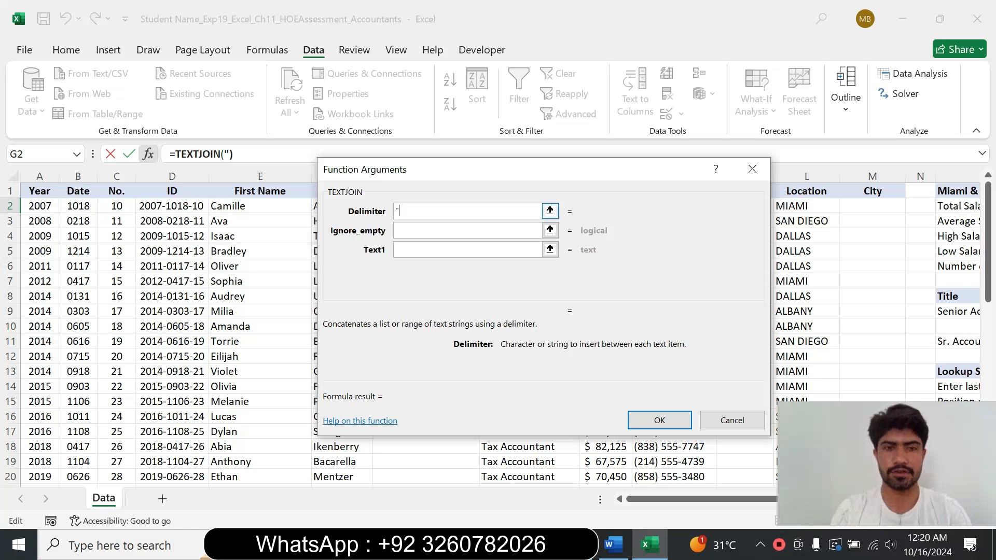
type(",")
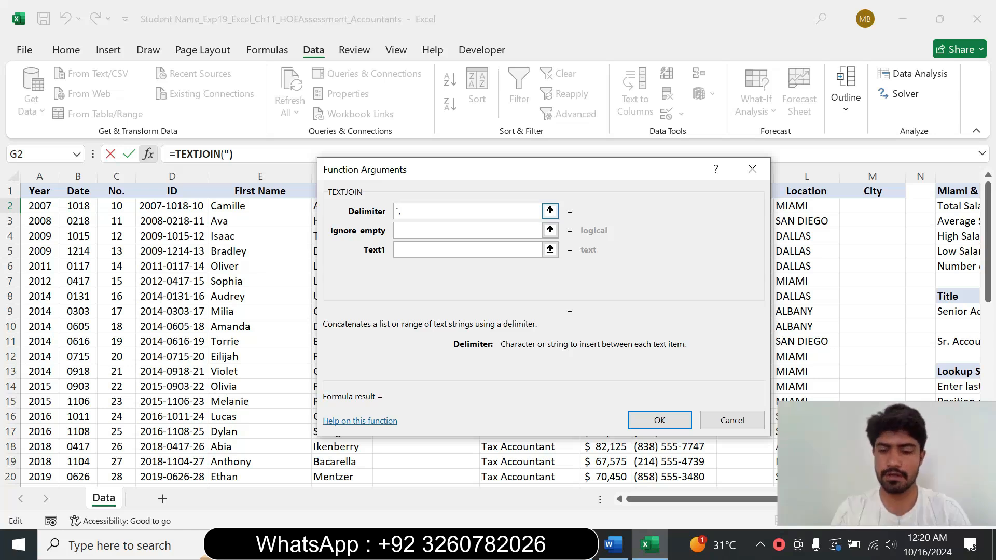
type("\"")
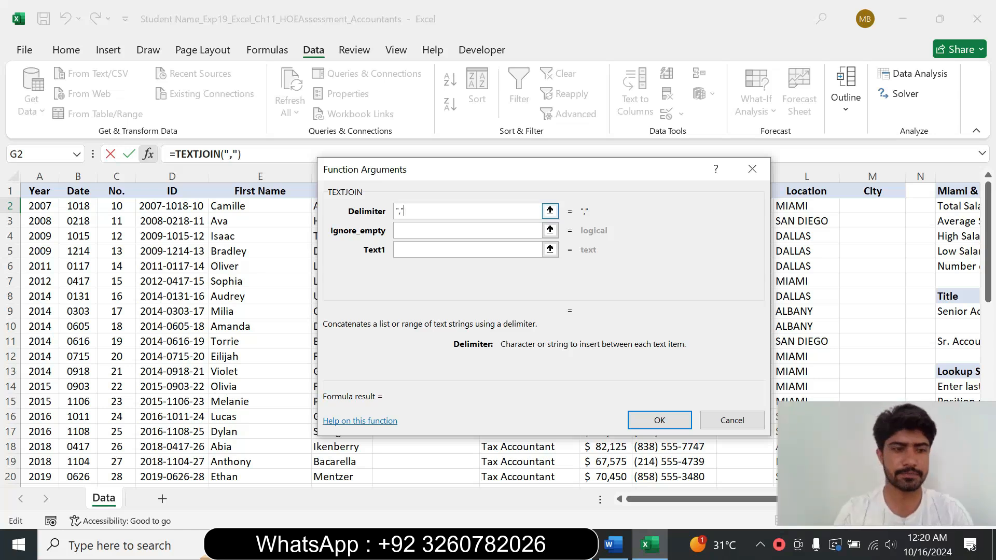
key("Tab")
key("Tab")
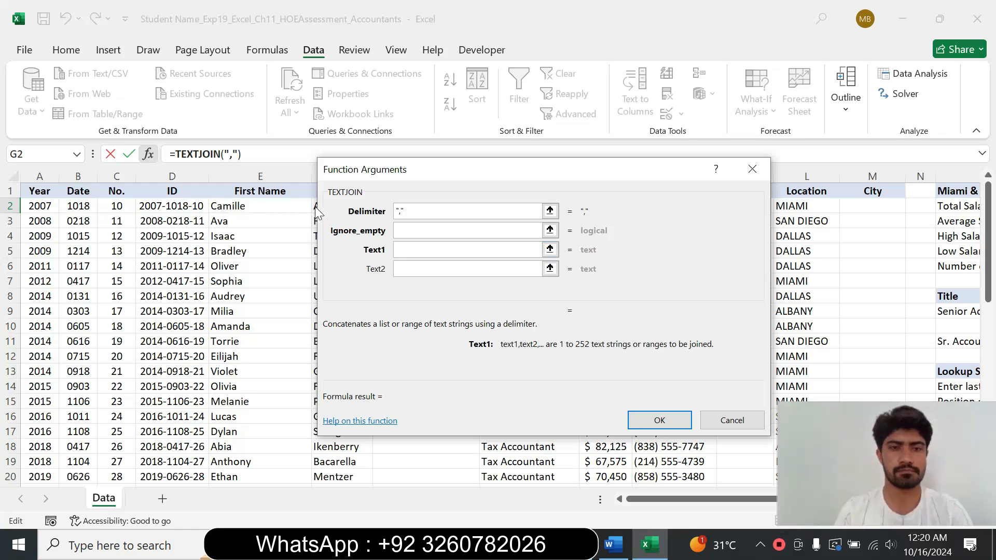
Step: Join last name F2 and first name E2 as the text arguments and finish the function in G2
left_click_drag(391, 164, 464, 182)
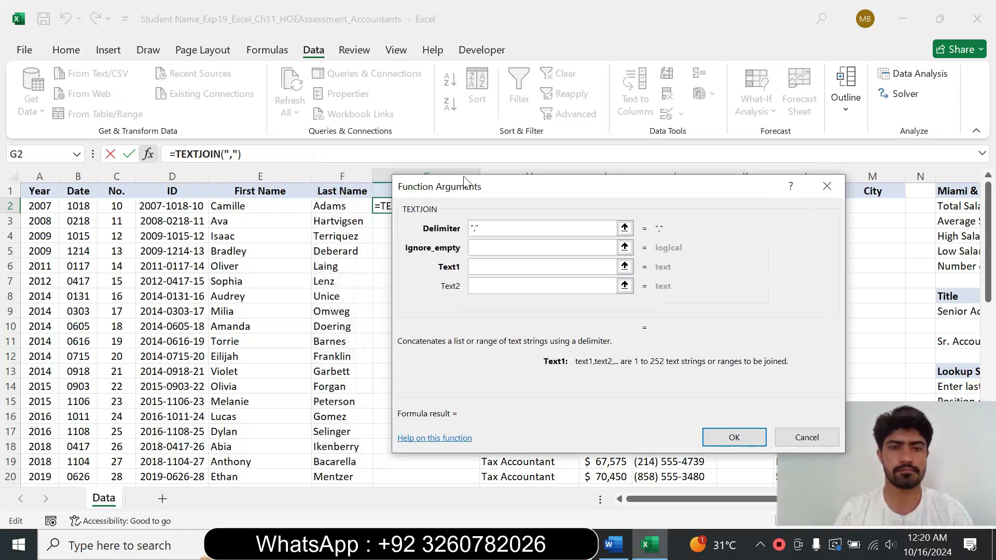
left_click(338, 206)
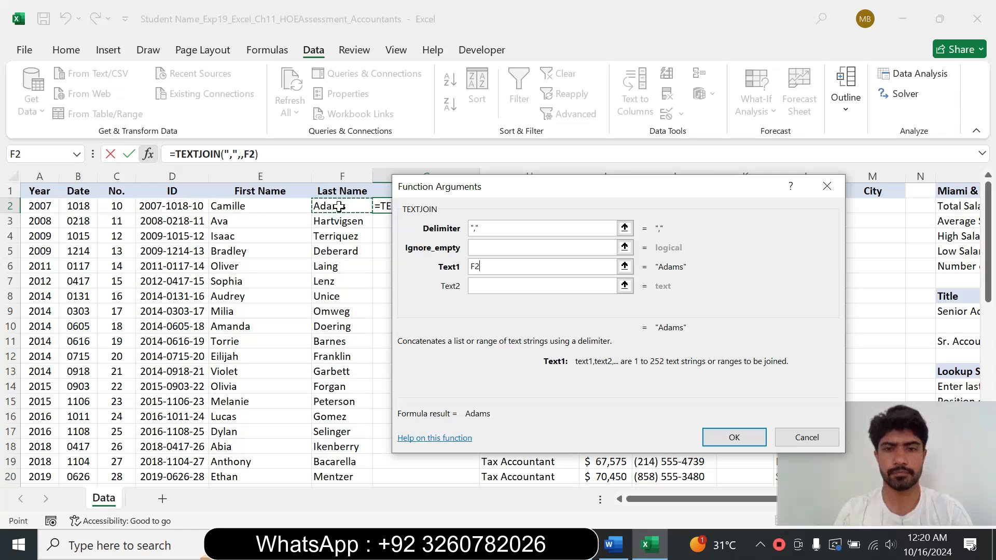
left_click(498, 289)
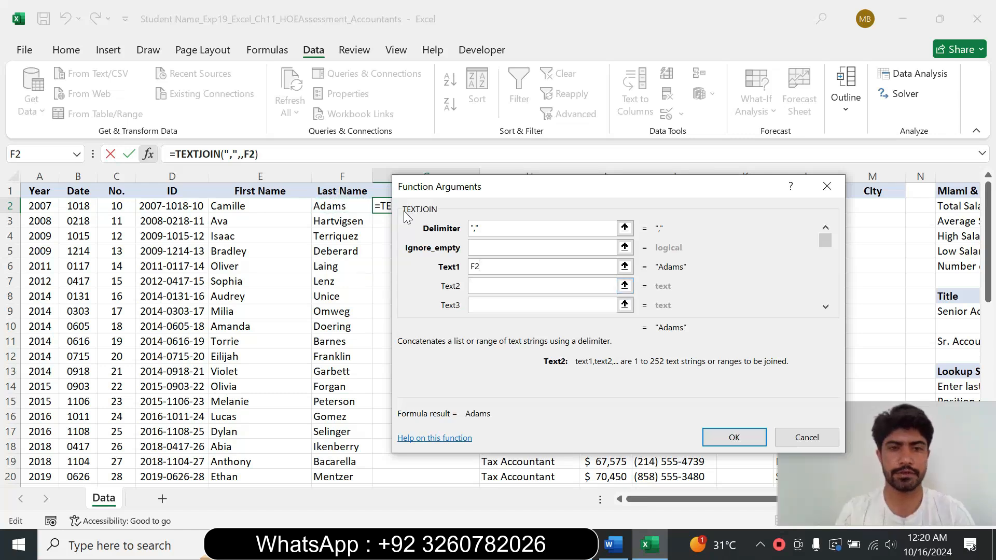
left_click_drag(461, 193, 408, 189)
left_click(262, 207)
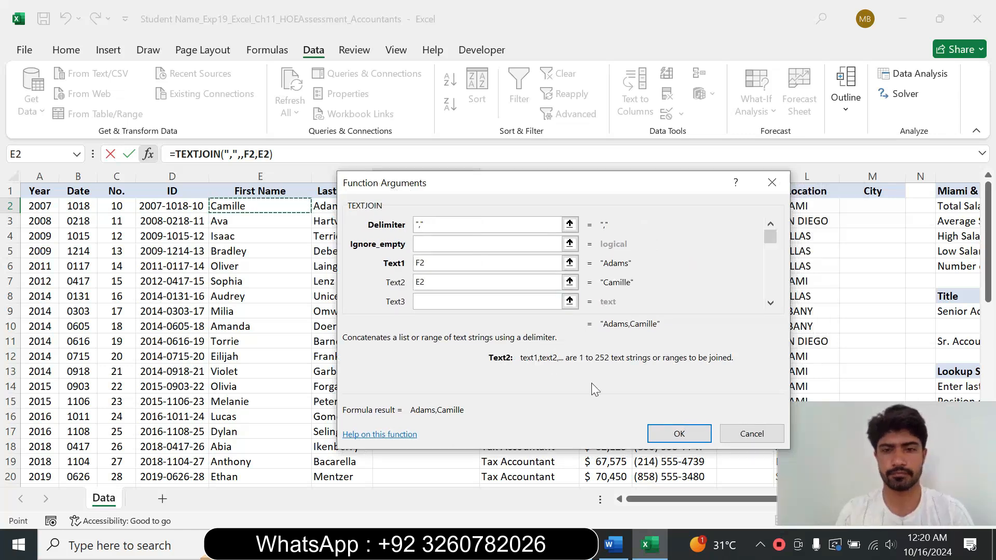
left_click(679, 434)
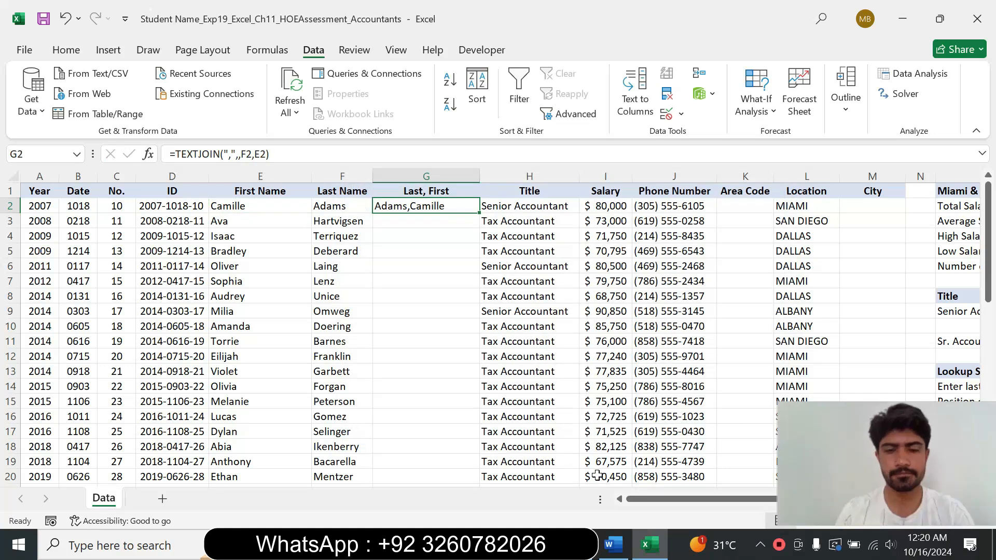
Step: Copy the TEXTJOIN function from G2 down through G26
left_click(613, 545)
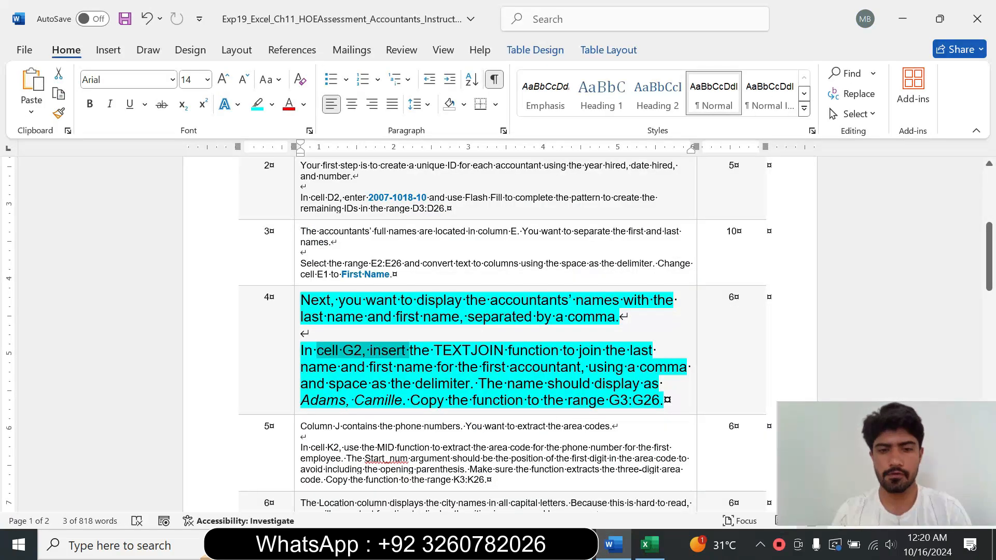
left_click_drag(410, 399, 662, 400)
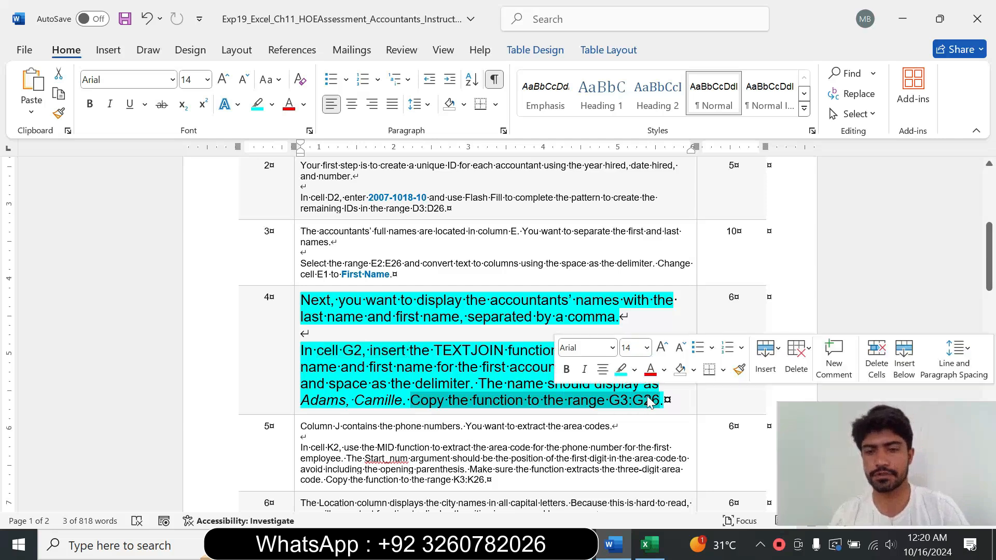
left_click(649, 545)
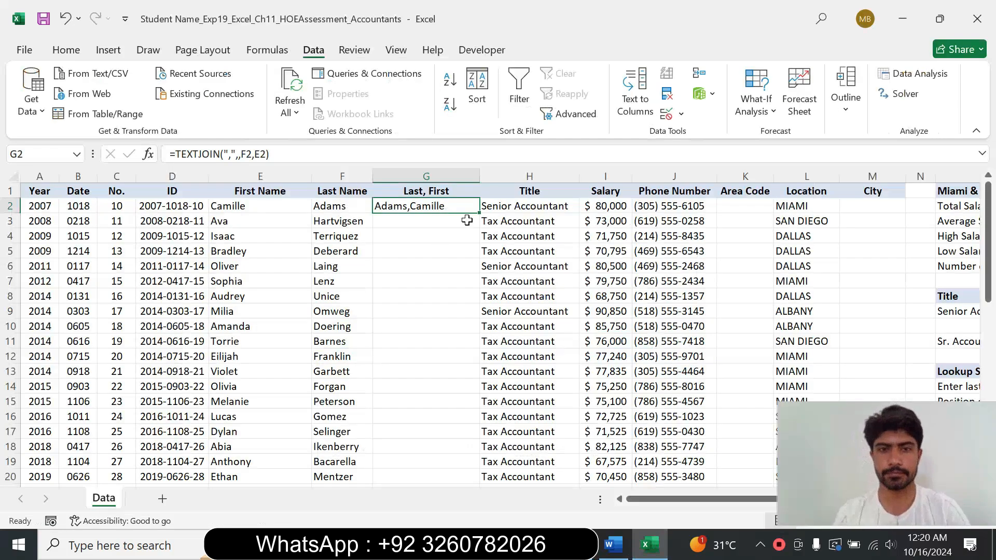
left_click_drag(481, 211, 458, 466)
left_click(605, 236)
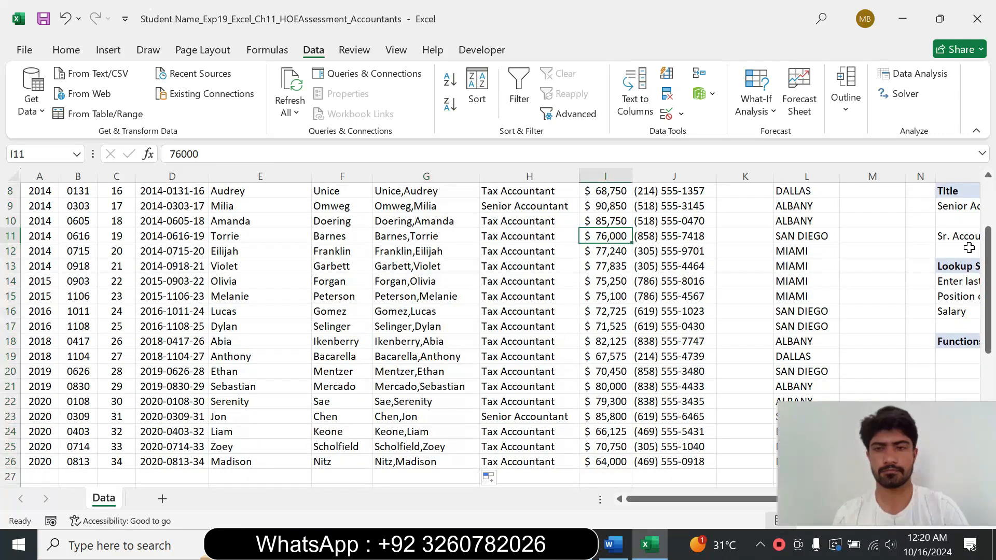
left_click_drag(986, 266, 984, 166)
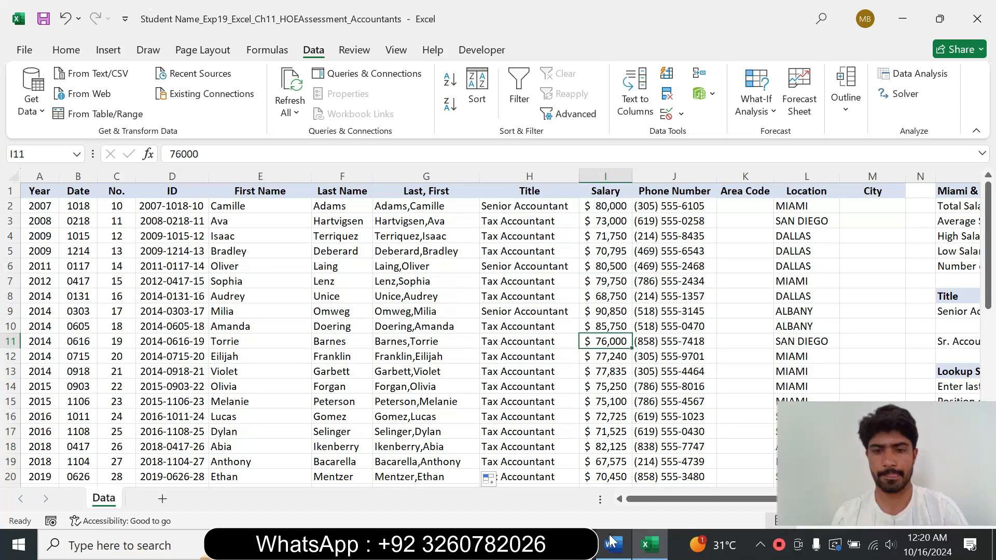
Step: Restore the step 4 instruction text to 9 pt with no highlight color
left_click(613, 545)
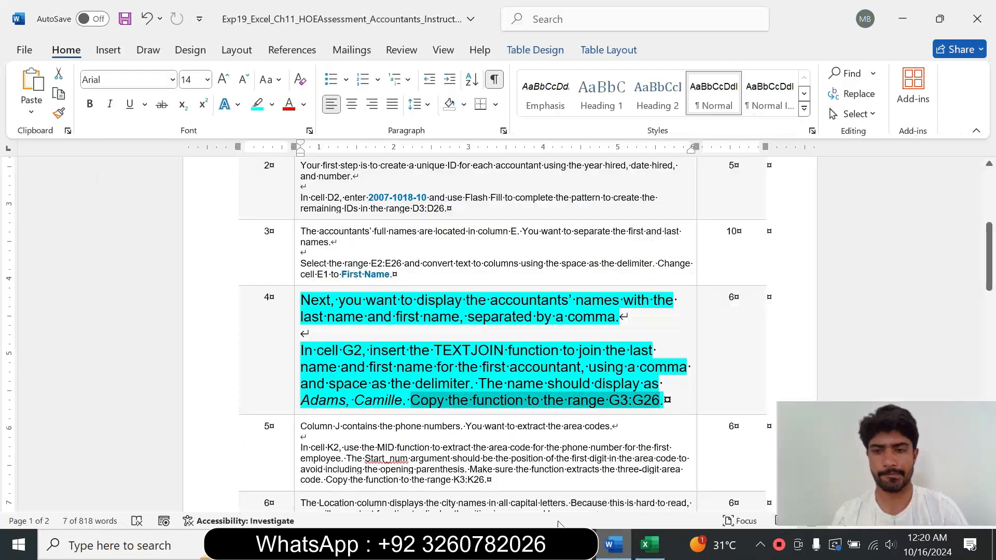
left_click(296, 382)
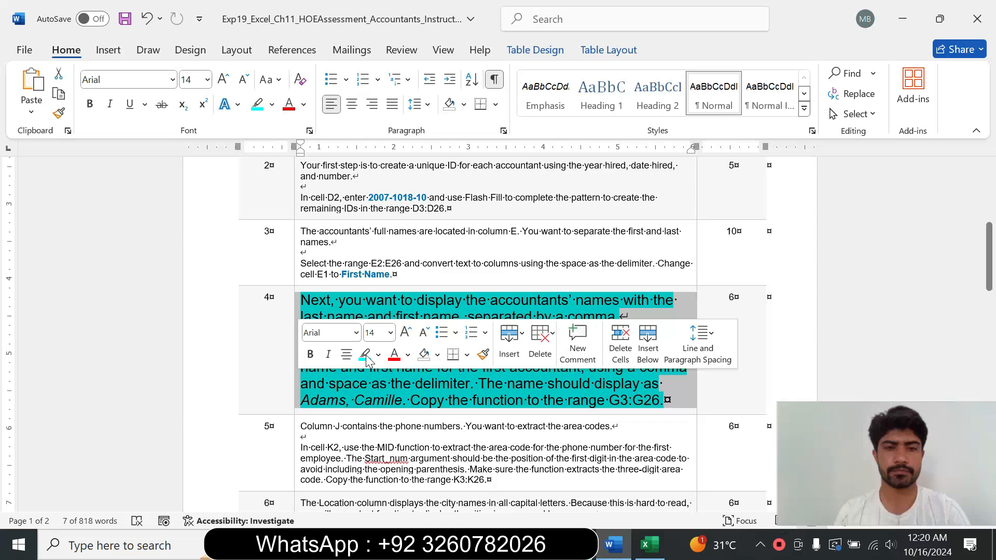
left_click(390, 335)
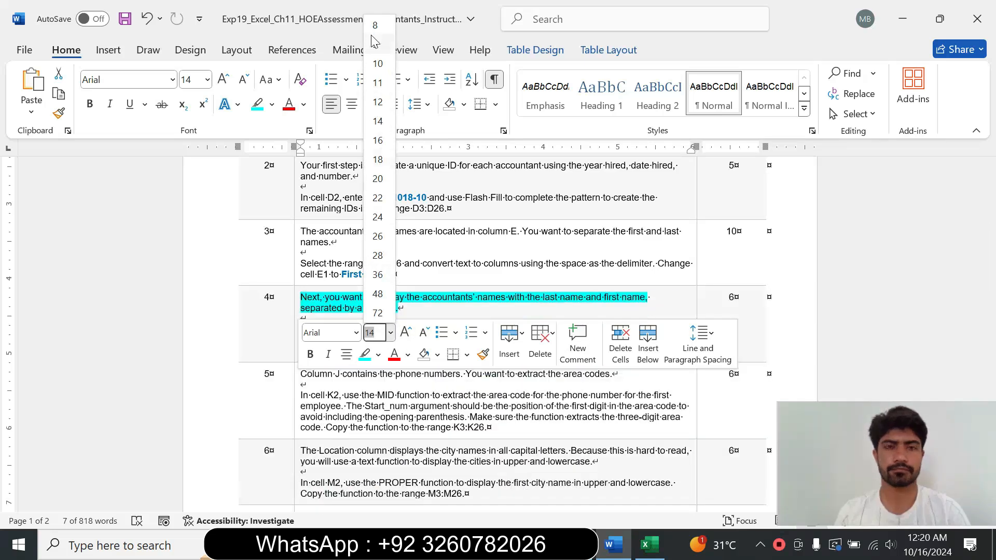
left_click(375, 44)
left_click(271, 104)
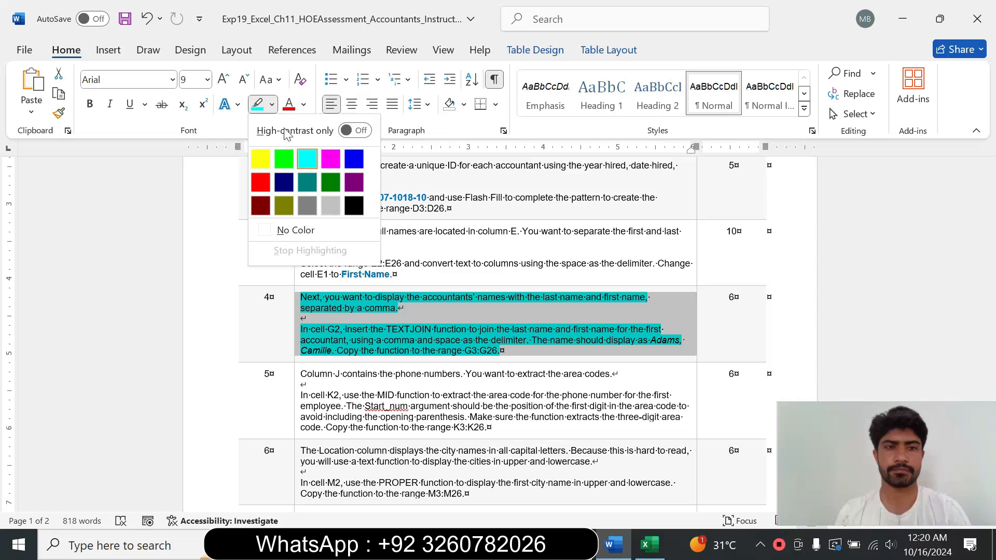
left_click(319, 234)
left_click(501, 351)
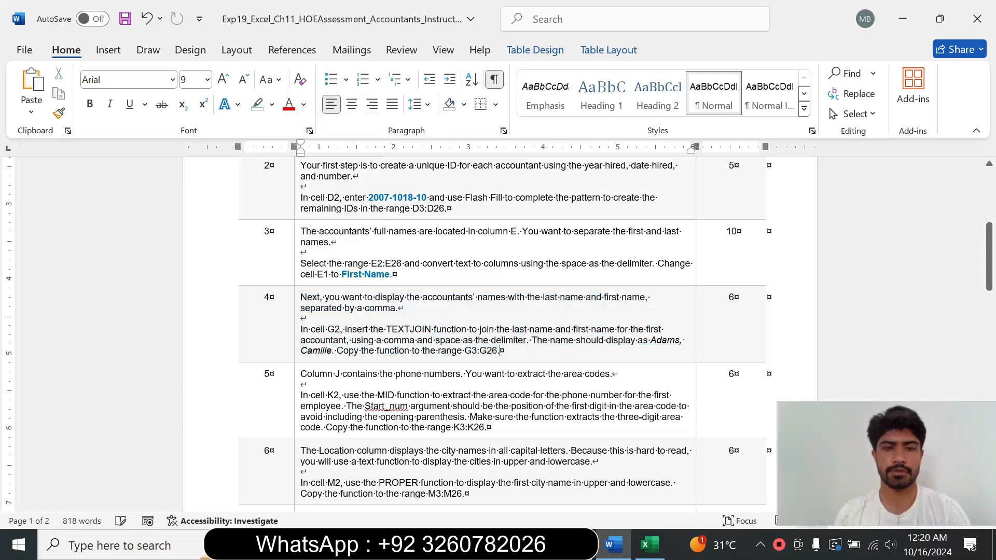
Step: Enlarge the step 5 instruction text to 16 pt and highlight it in turquoise
left_click(293, 408)
left_click(389, 357)
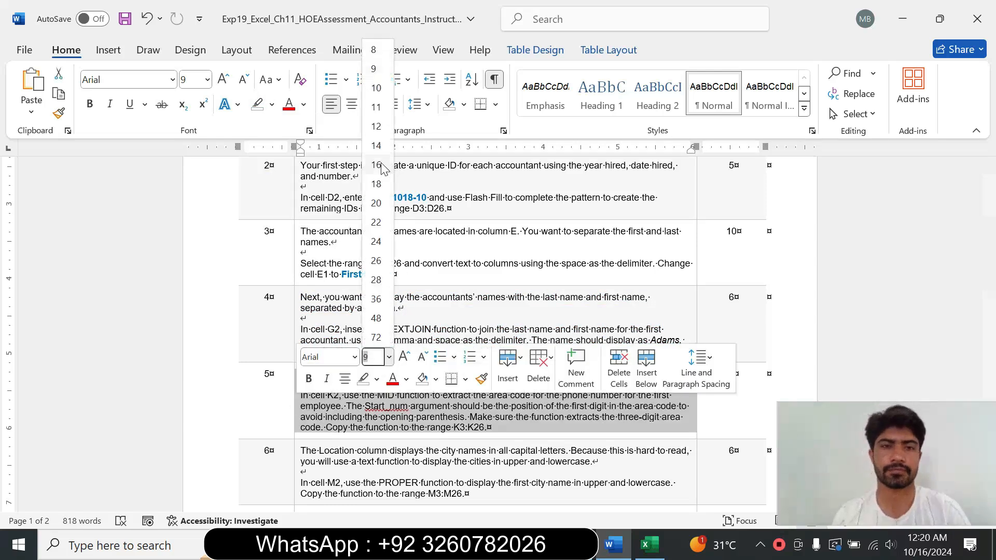
left_click(376, 165)
left_click(271, 104)
left_click(308, 158)
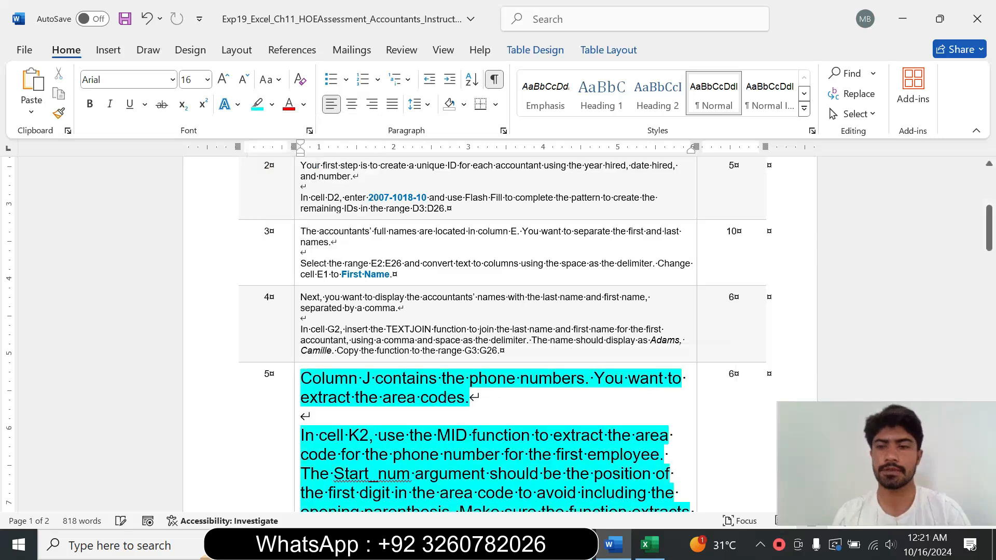
Step: Read the step 5 instruction about extracting area codes with the MID function
left_click_drag(988, 234, 988, 251)
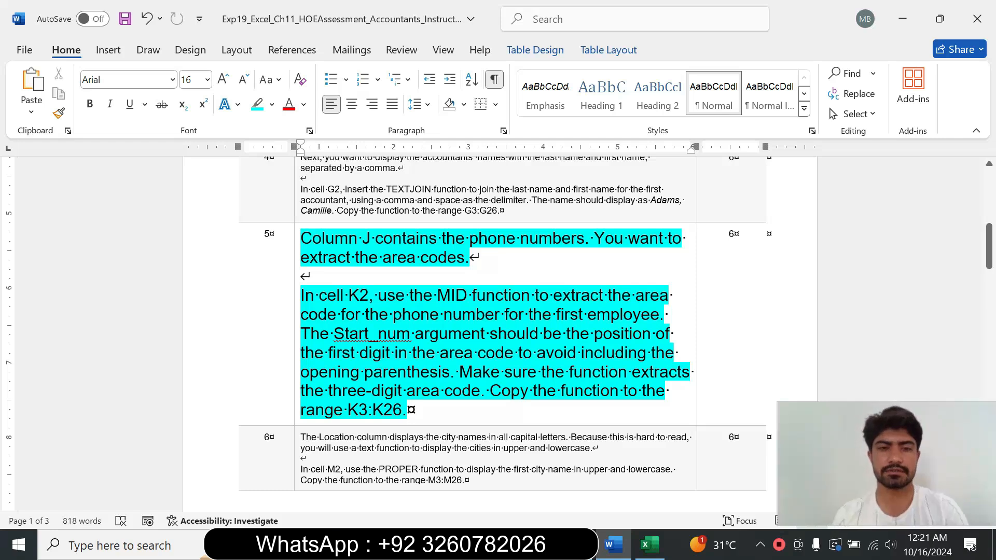
left_click_drag(300, 295, 440, 364)
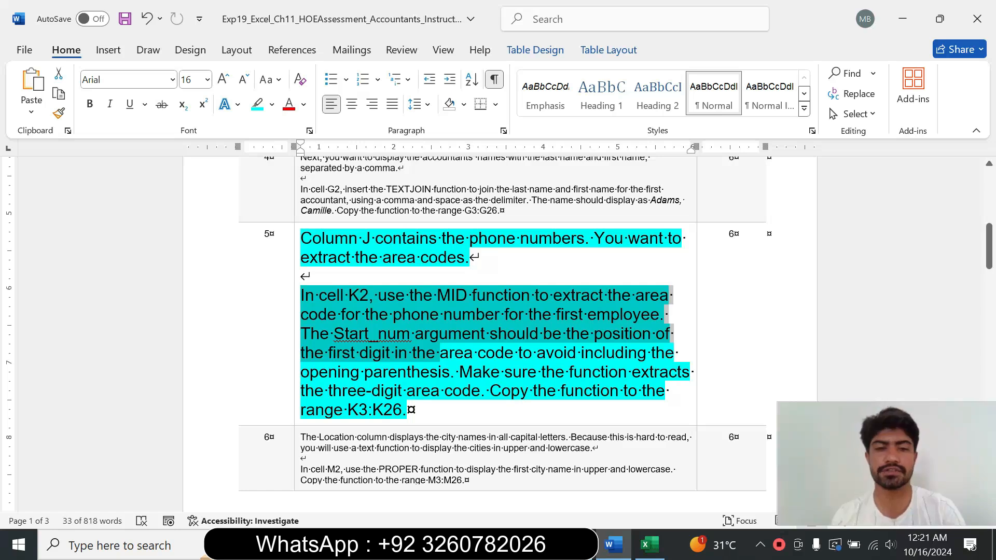
left_click(415, 390)
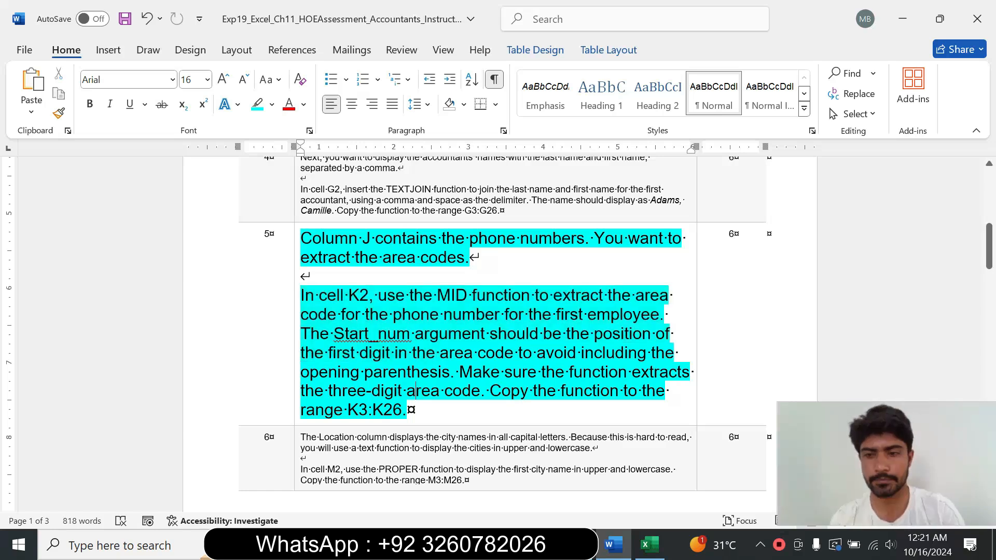
Step: In K2, insert a MID function that extracts 3 characters from J2 starting at position 2
left_click_drag(301, 295, 347, 295)
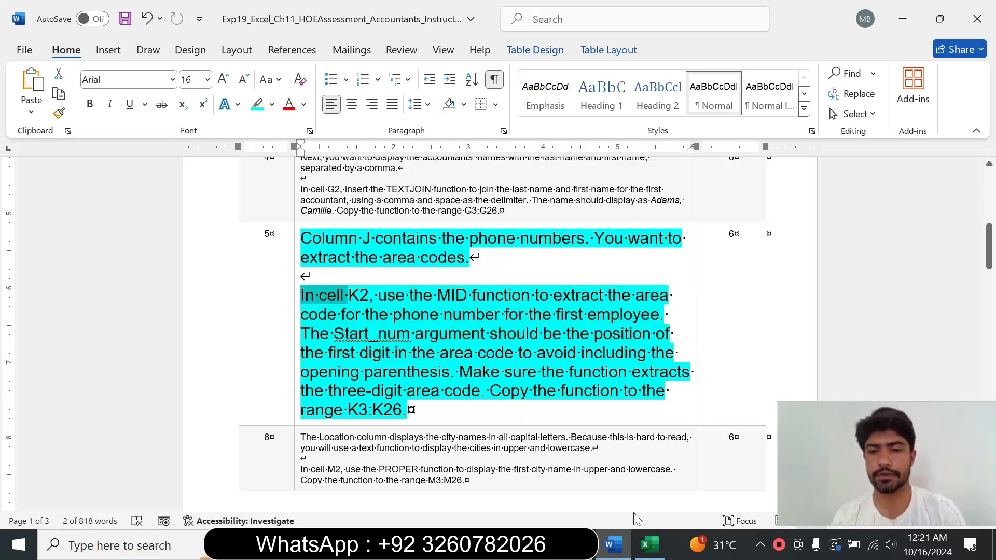
left_click(649, 544)
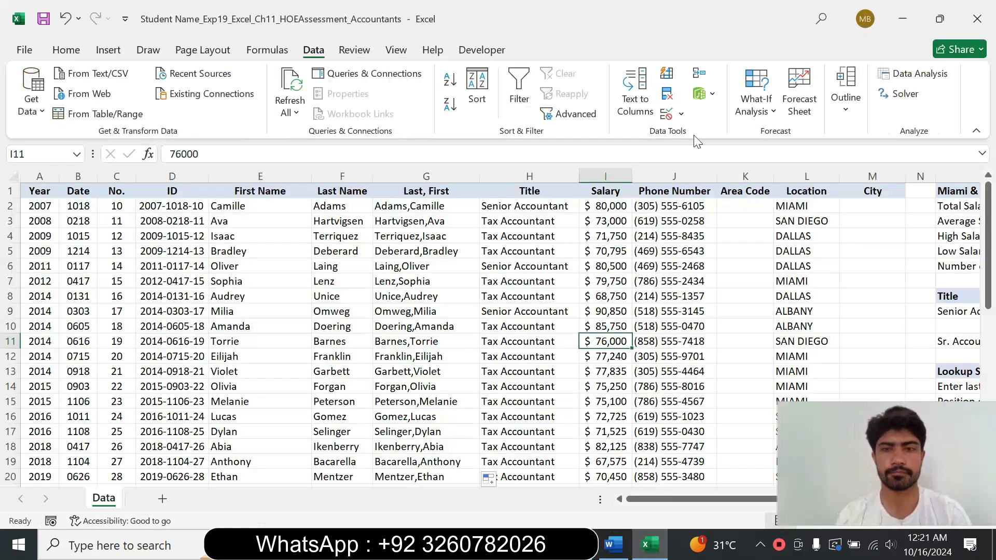
left_click(755, 206)
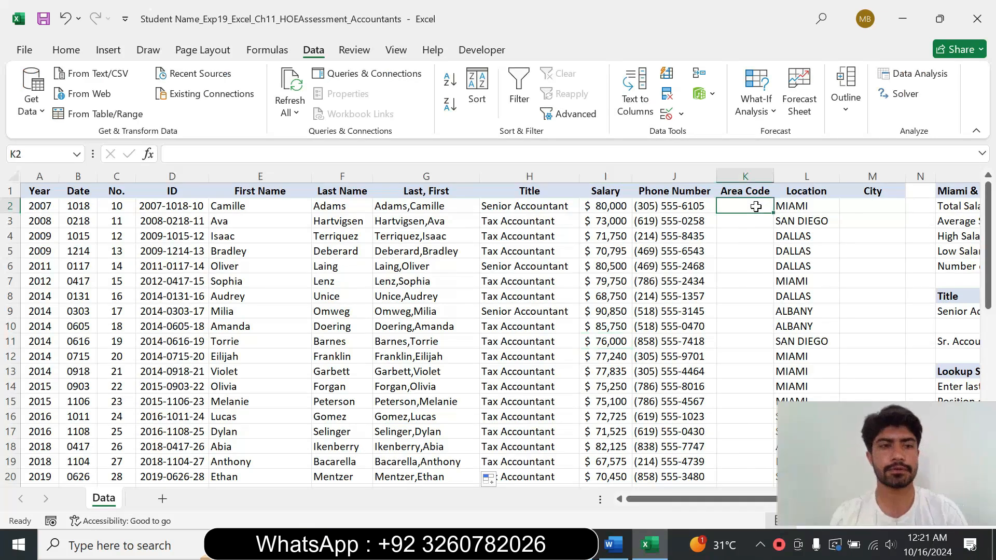
left_click(622, 548)
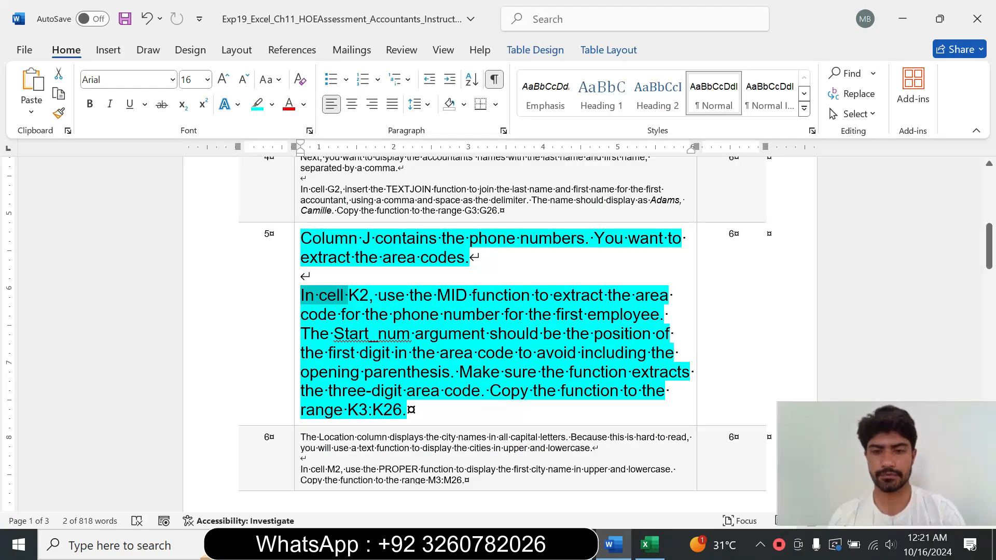
left_click(649, 545)
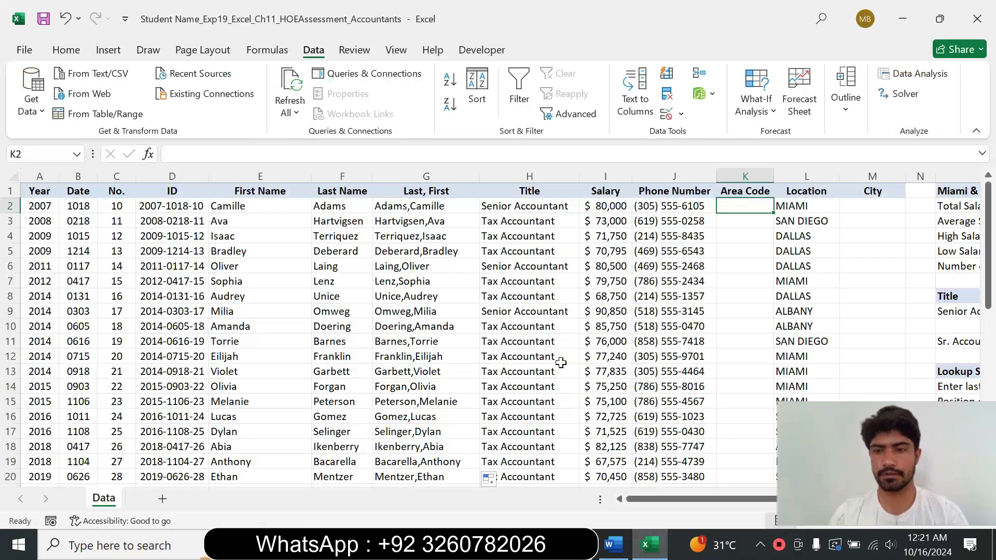
type("=")
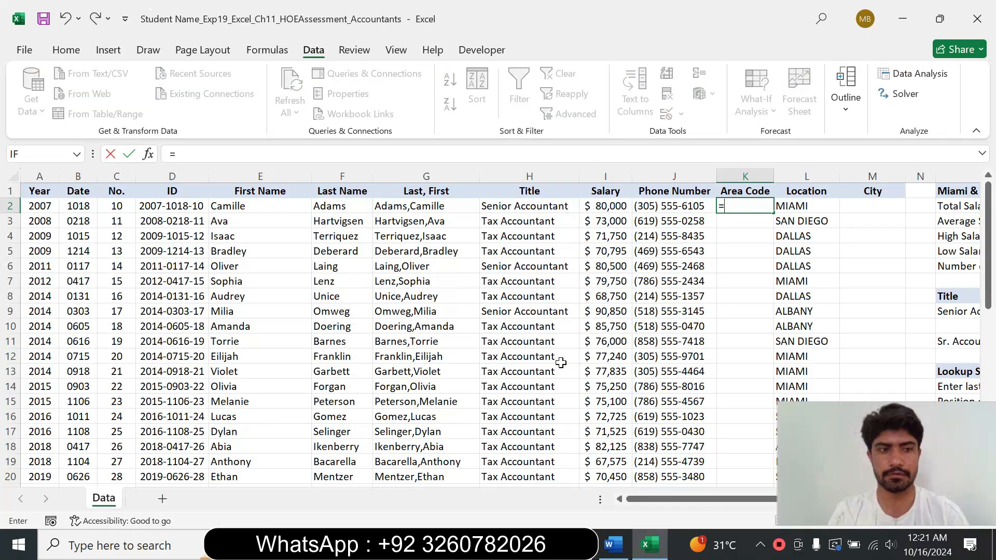
type("mid")
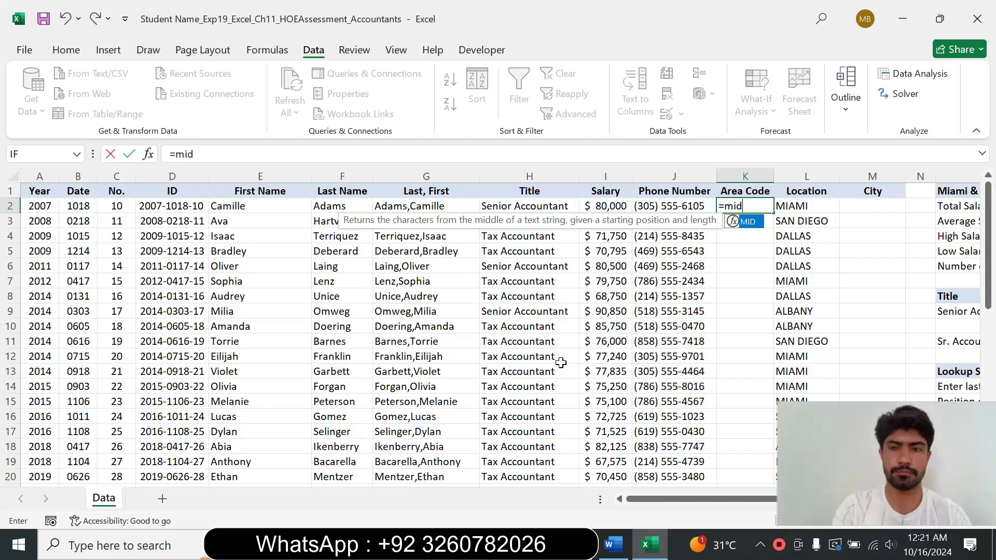
double_click(747, 221)
left_click(148, 154)
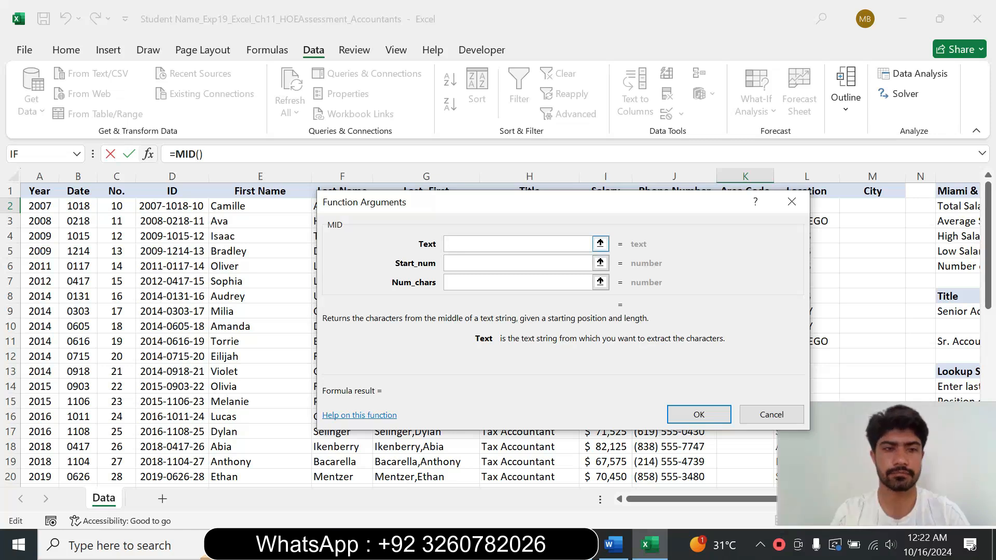
left_click_drag(501, 214, 491, 276)
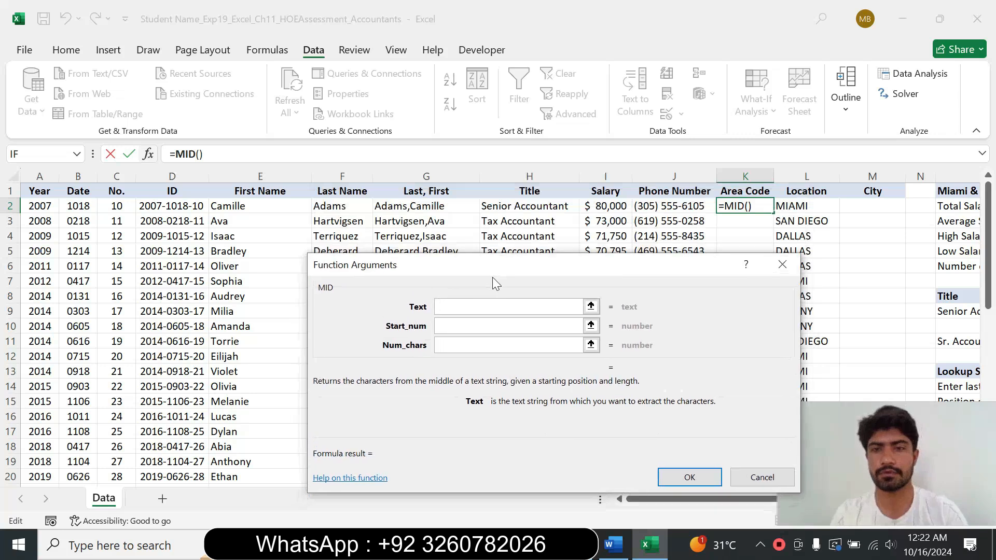
left_click(683, 206)
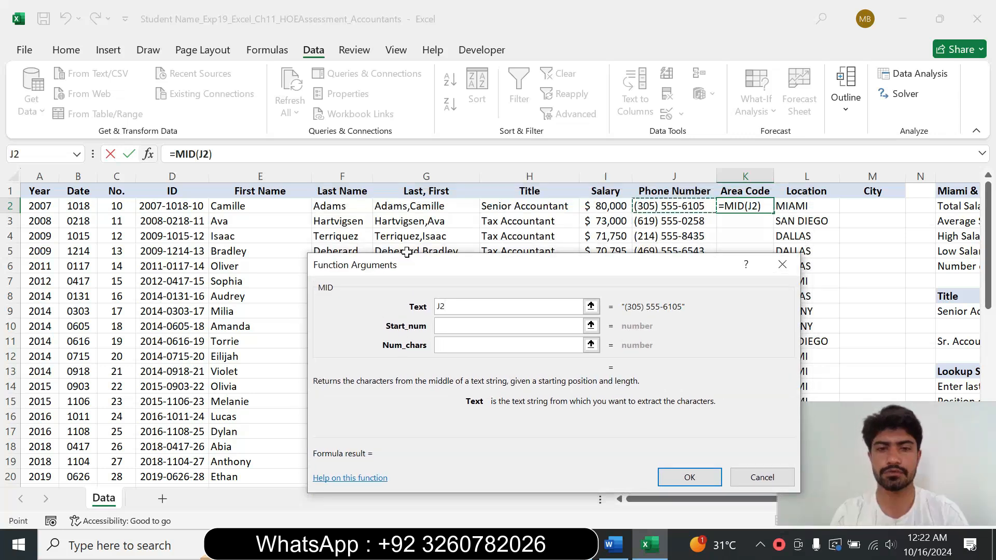
left_click(570, 326)
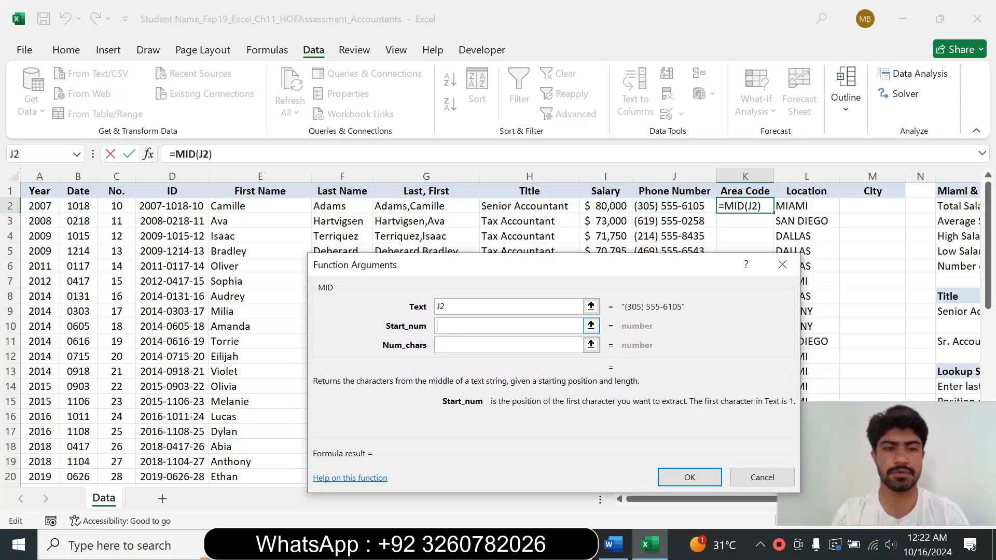
type("2")
left_click(449, 342)
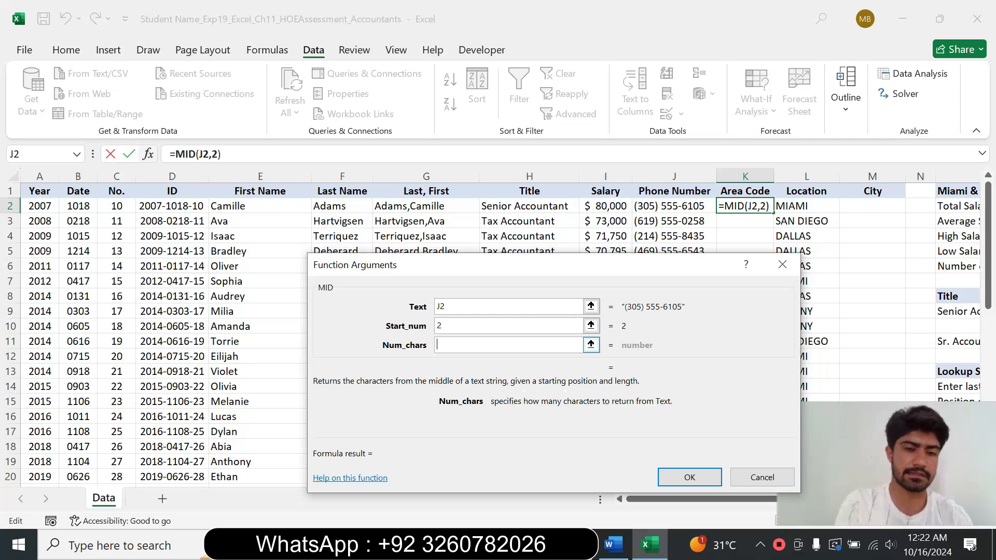
type("3")
left_click(679, 478)
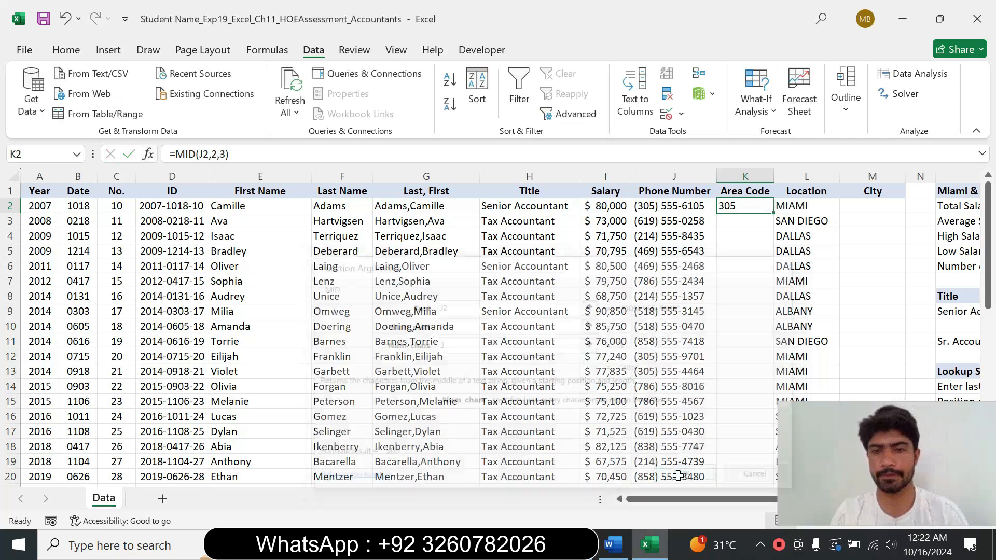
Step: Copy the MID function from K2 down through K26
left_click(617, 552)
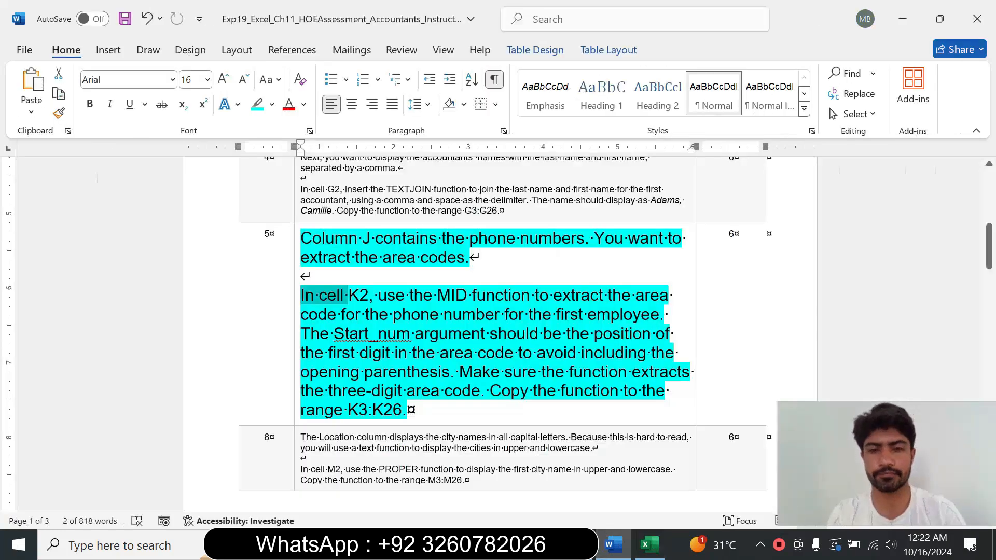
left_click_drag(481, 391, 359, 409)
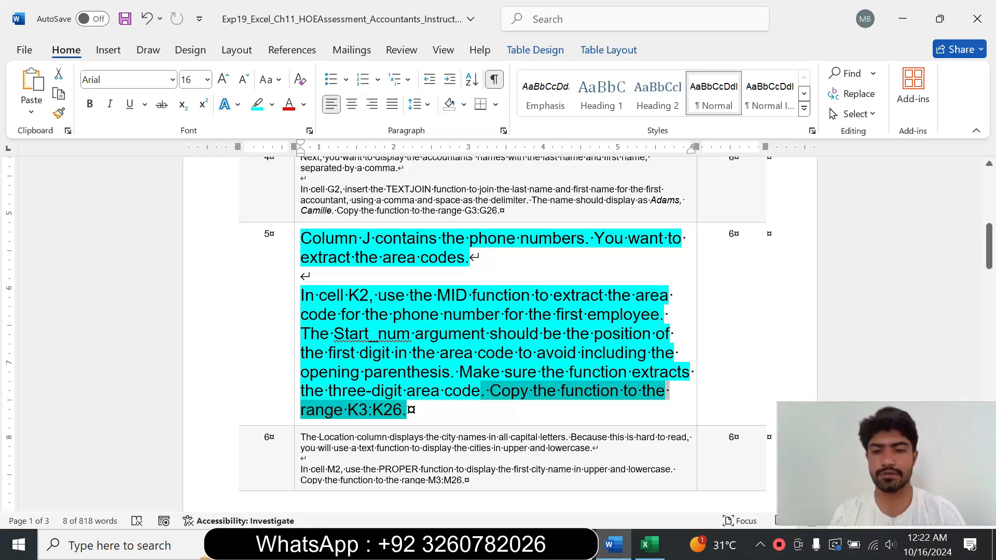
left_click(649, 544)
left_click_drag(775, 215, 741, 363)
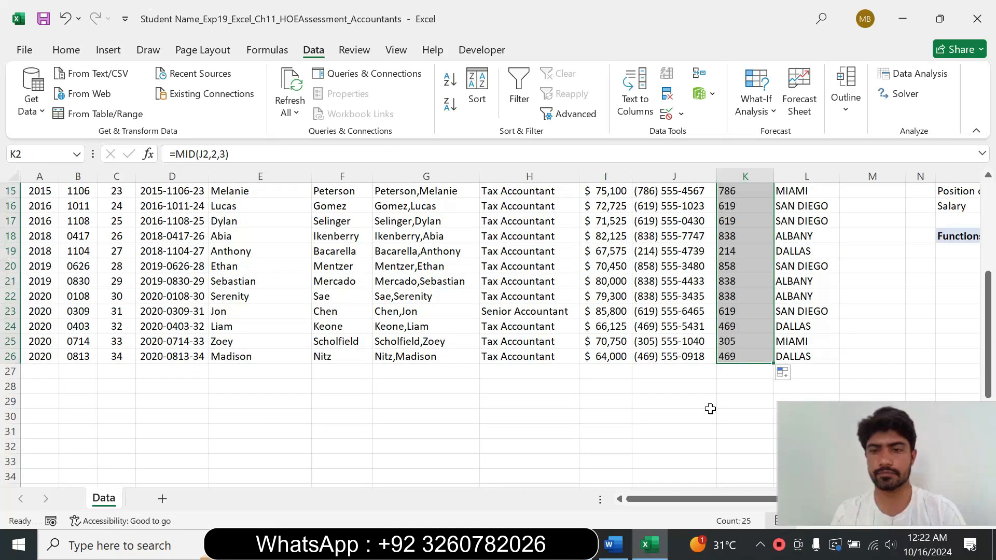
Step: Restore the step 5 instruction text to 9 pt with no highlight color
left_click(611, 544)
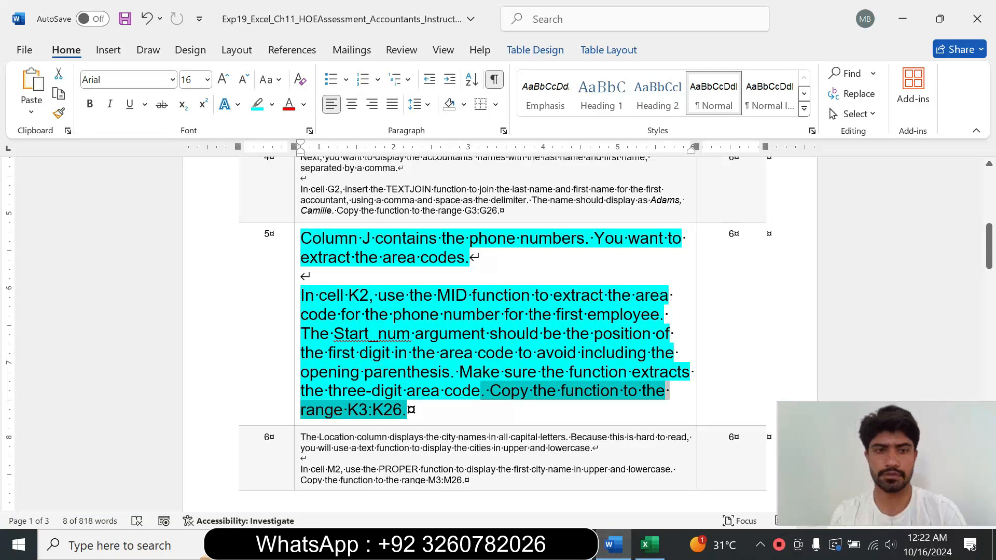
left_click(296, 374)
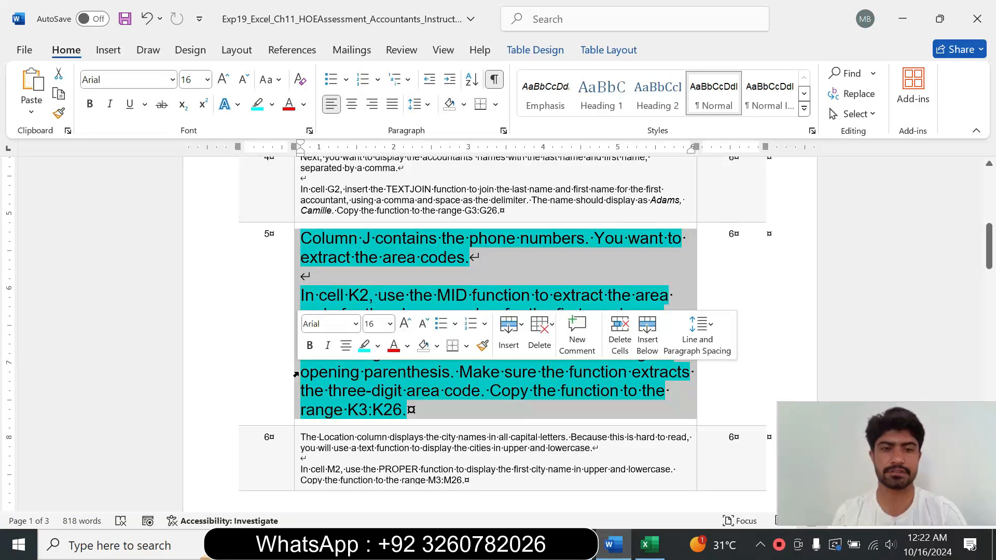
left_click(390, 323)
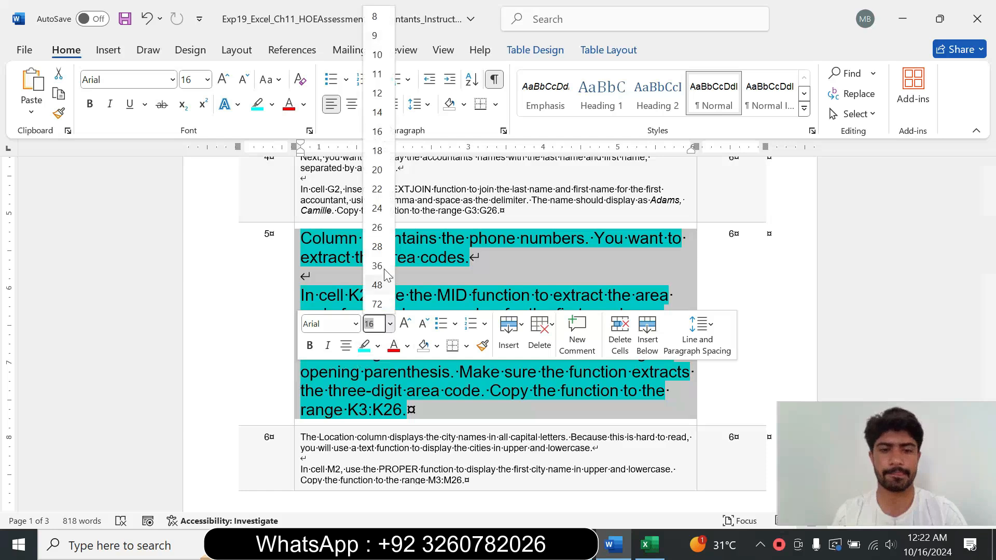
left_click(374, 36)
left_click(272, 105)
left_click(290, 229)
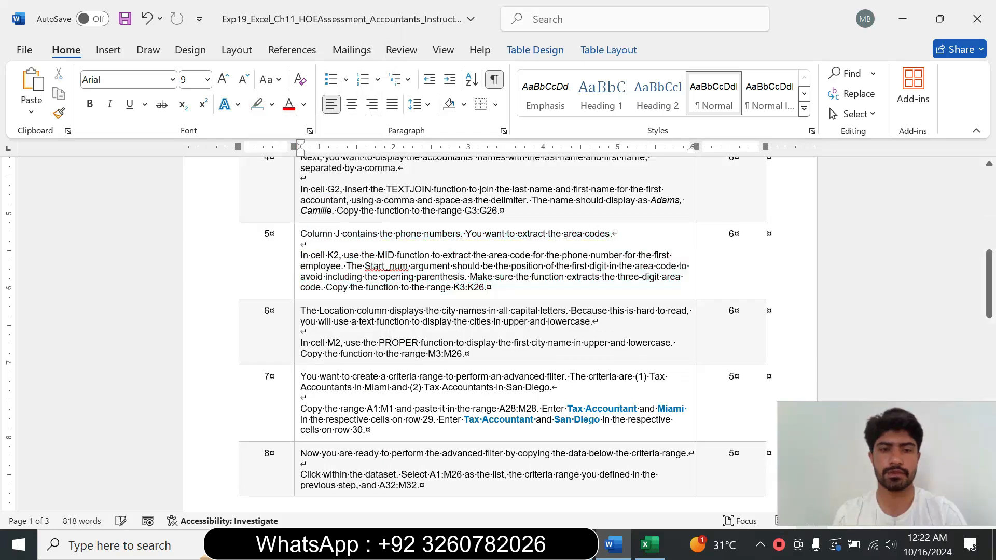
Step: Enlarge the step 6 instruction text to 14 pt and highlight it in turquoise
left_click(293, 331)
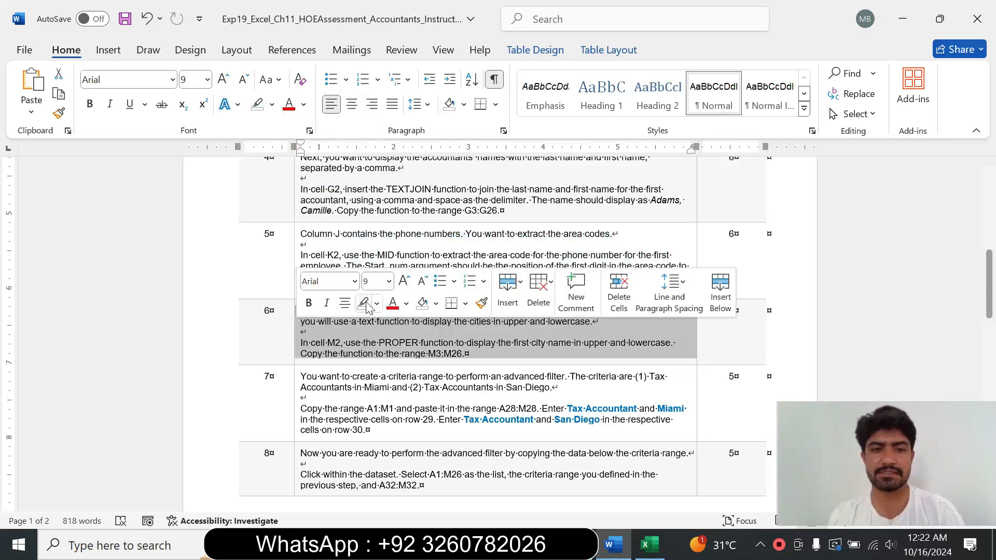
left_click(389, 281)
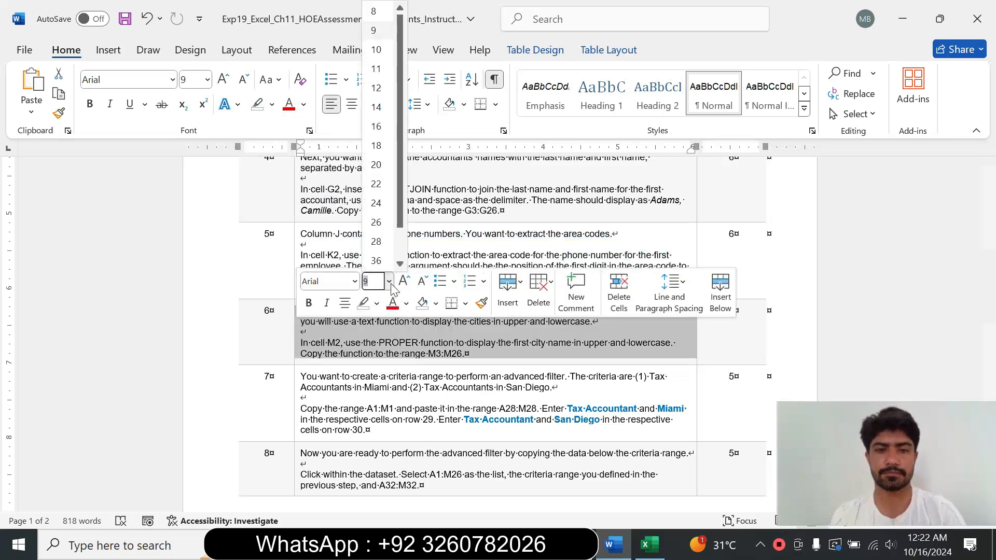
left_click(374, 110)
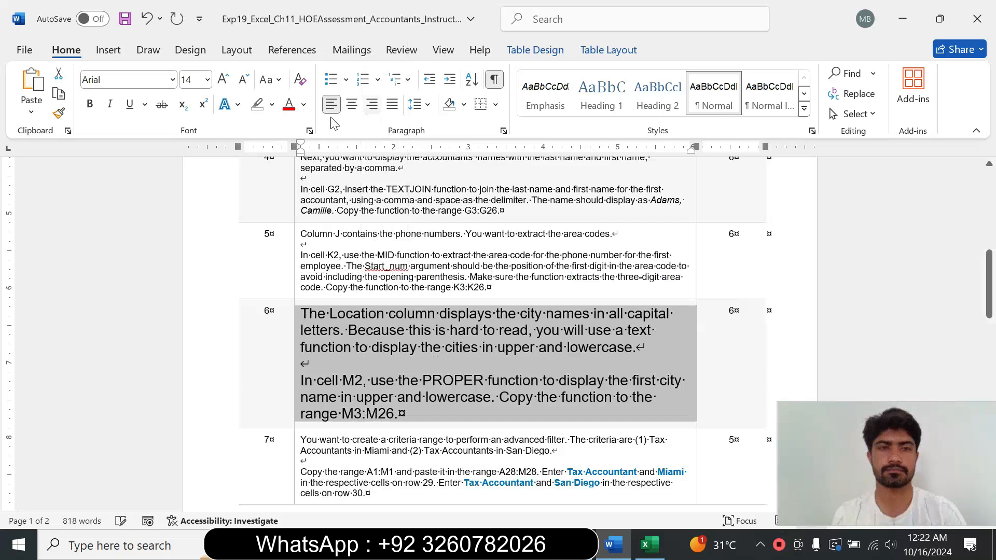
left_click(272, 106)
left_click(311, 154)
Step: Read the step 6 instruction about using the PROPER function for city names
left_click_drag(306, 313, 635, 348)
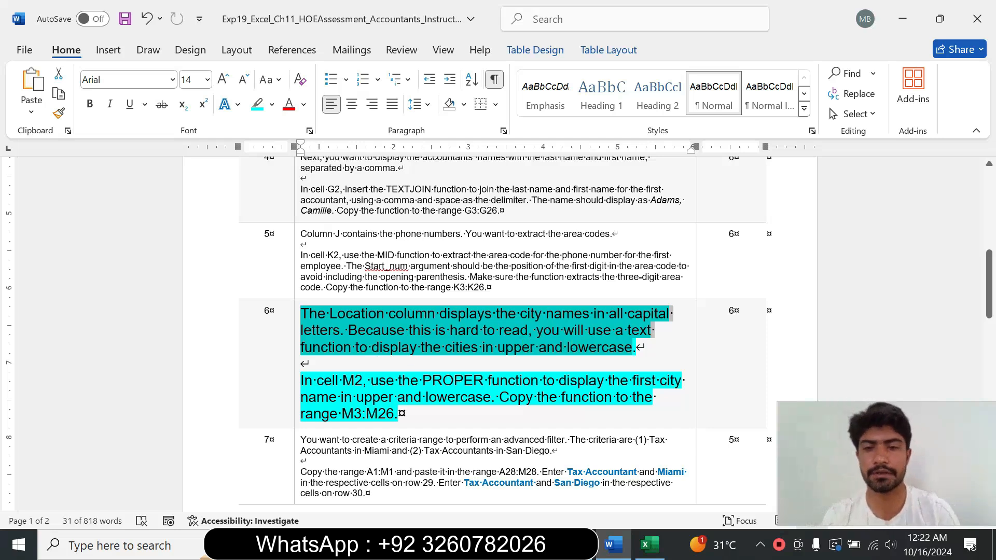
left_click_drag(301, 381, 490, 398)
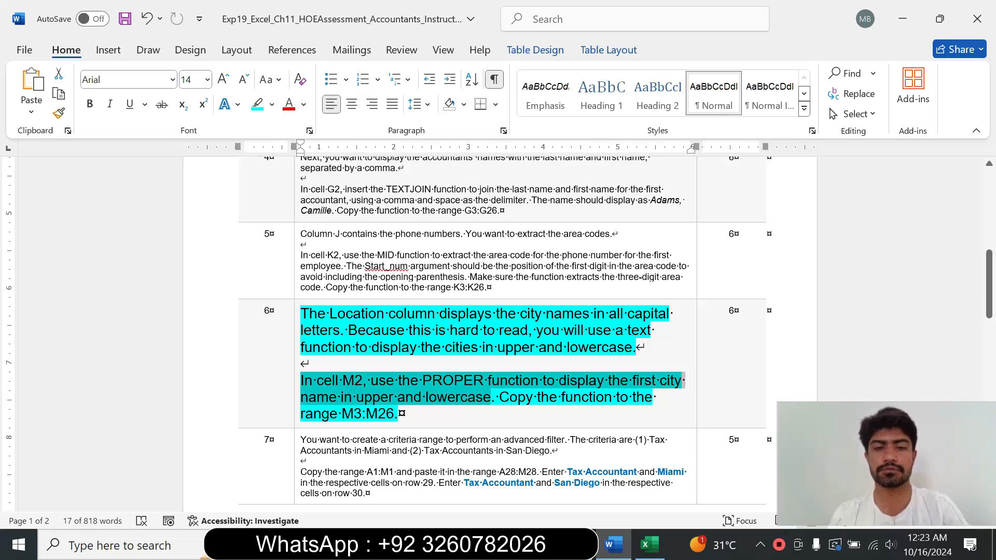
left_click(398, 414)
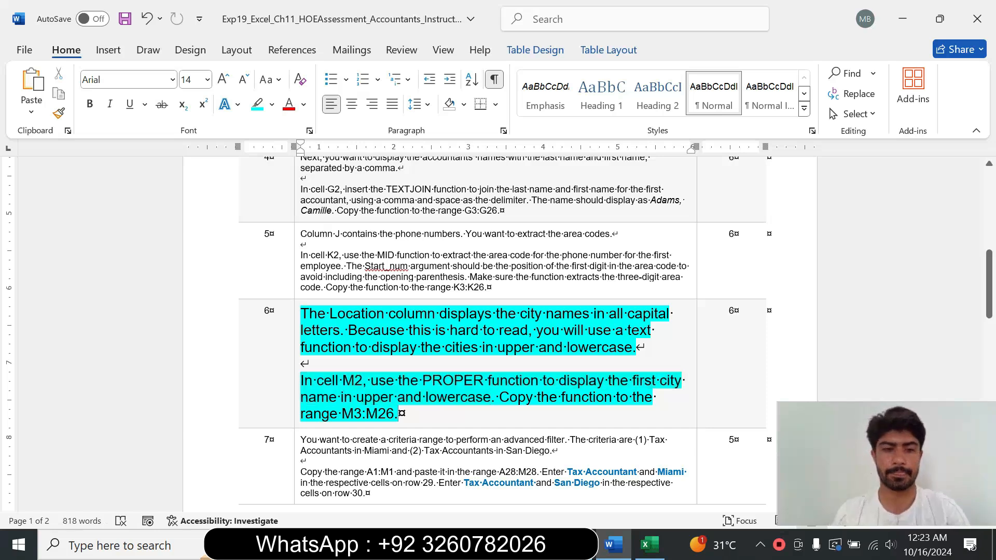
left_click_drag(323, 381, 487, 381)
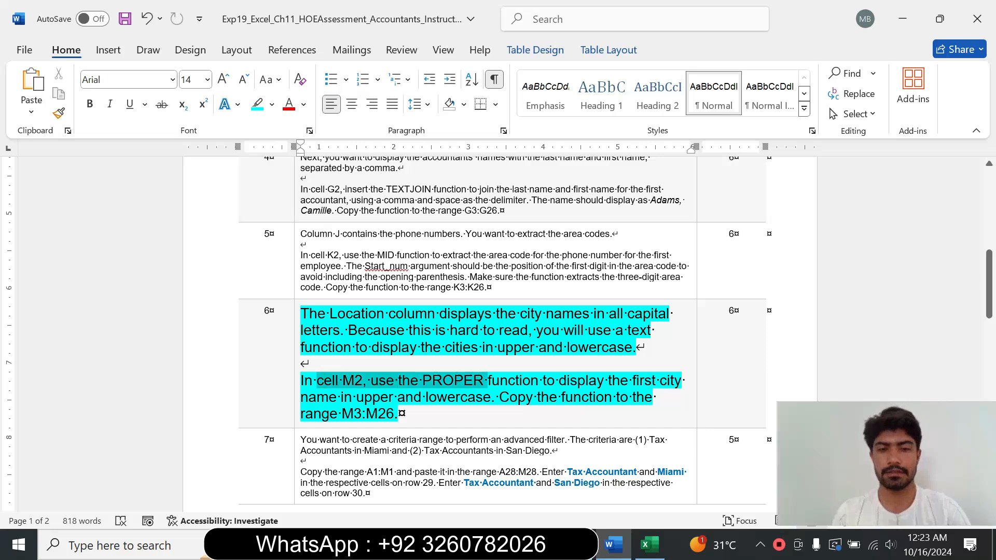
Step: Enter a PROPER function in M2 that converts the city name in L2 to upper and lowercase
left_click(650, 547)
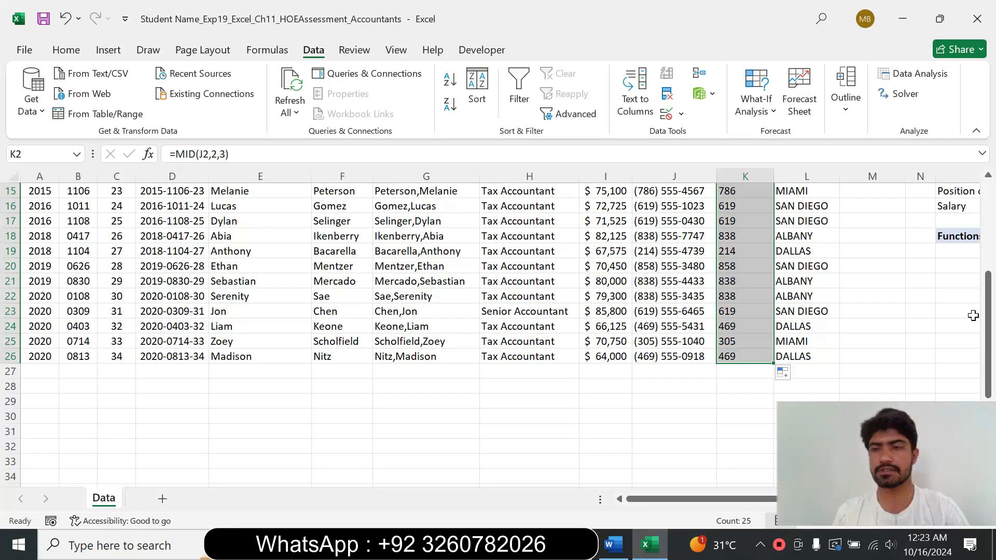
left_click_drag(988, 330, 982, 207)
left_click(857, 203)
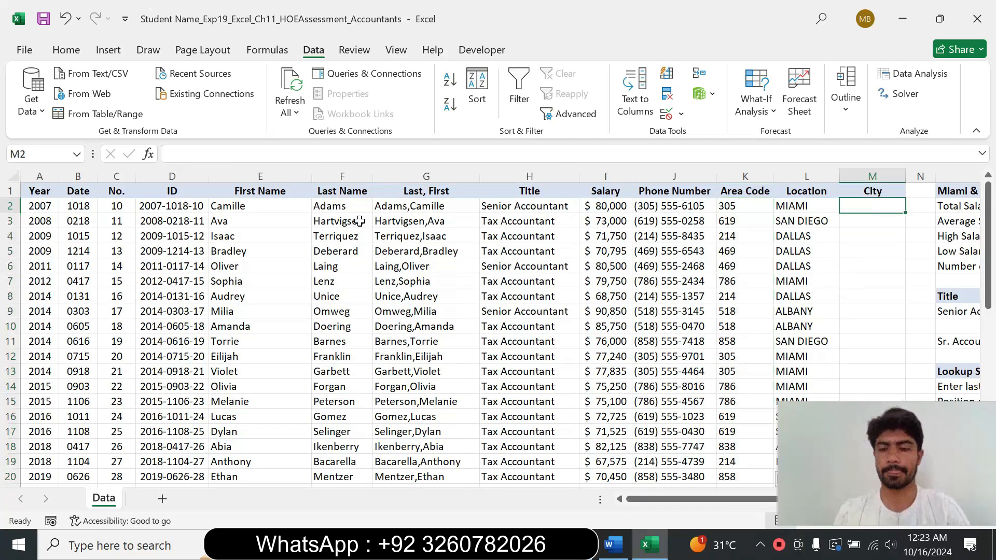
type("=")
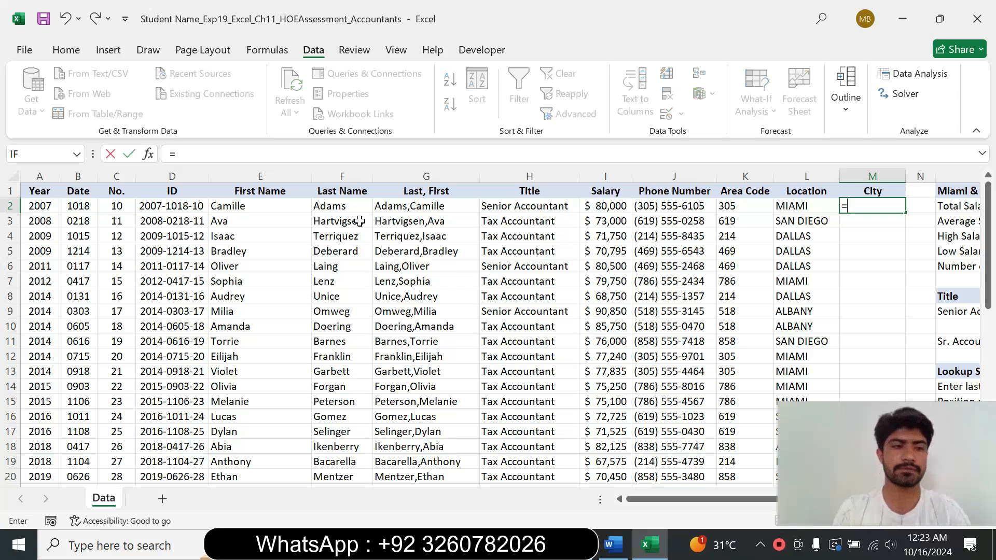
type("p")
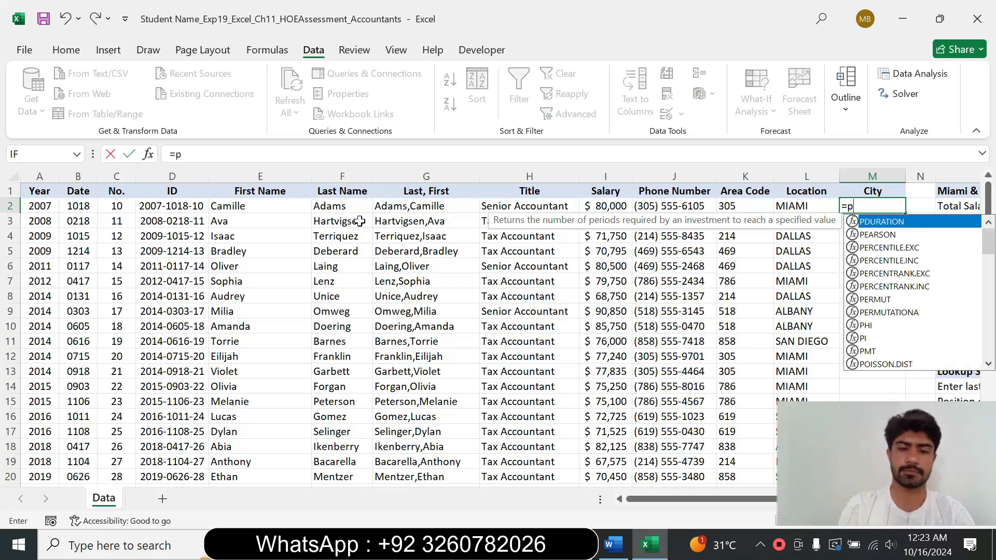
type("rop")
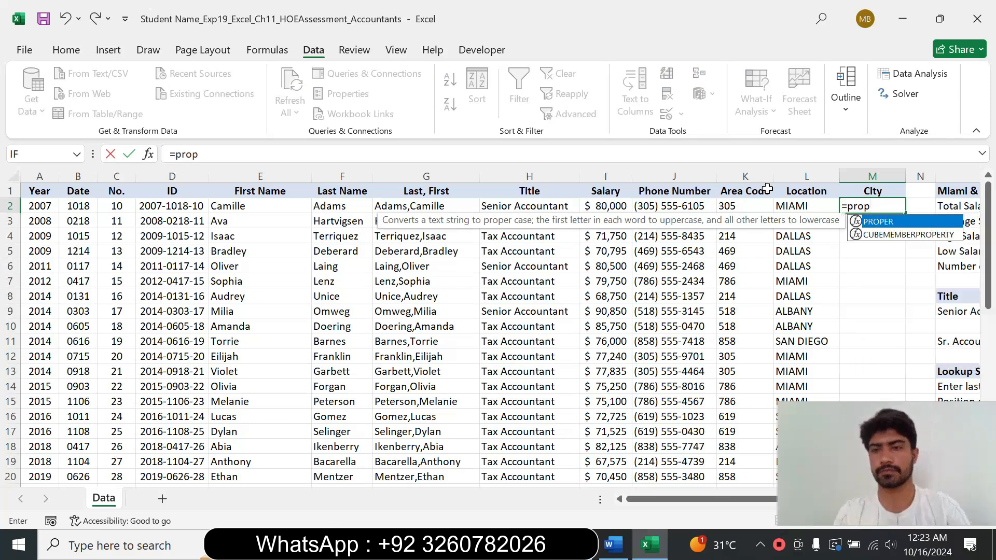
double_click(895, 220)
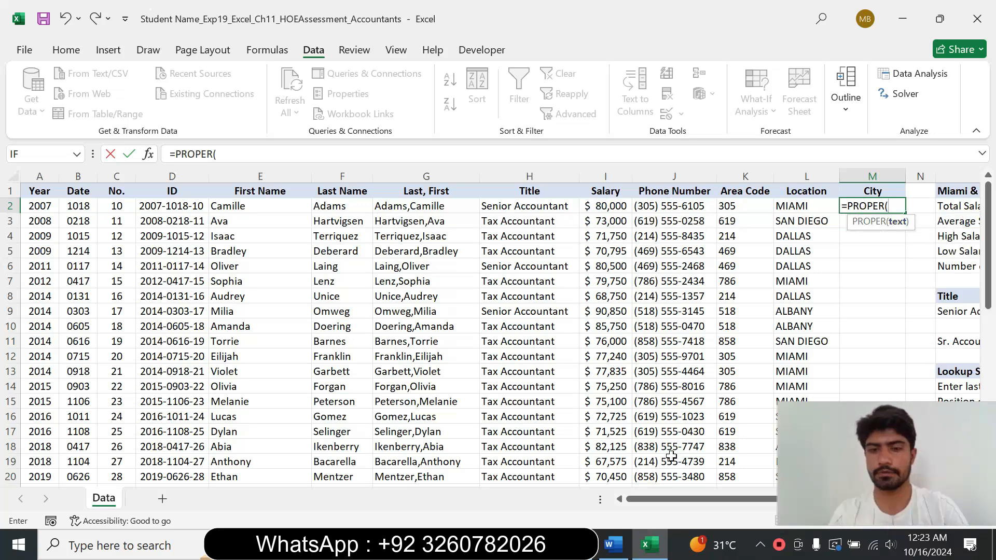
left_click(617, 544)
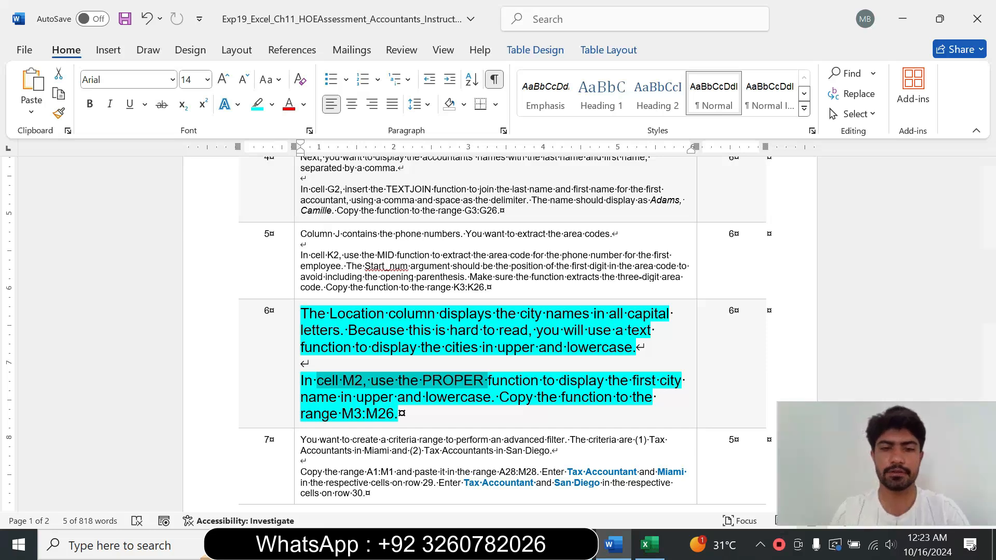
left_click(648, 545)
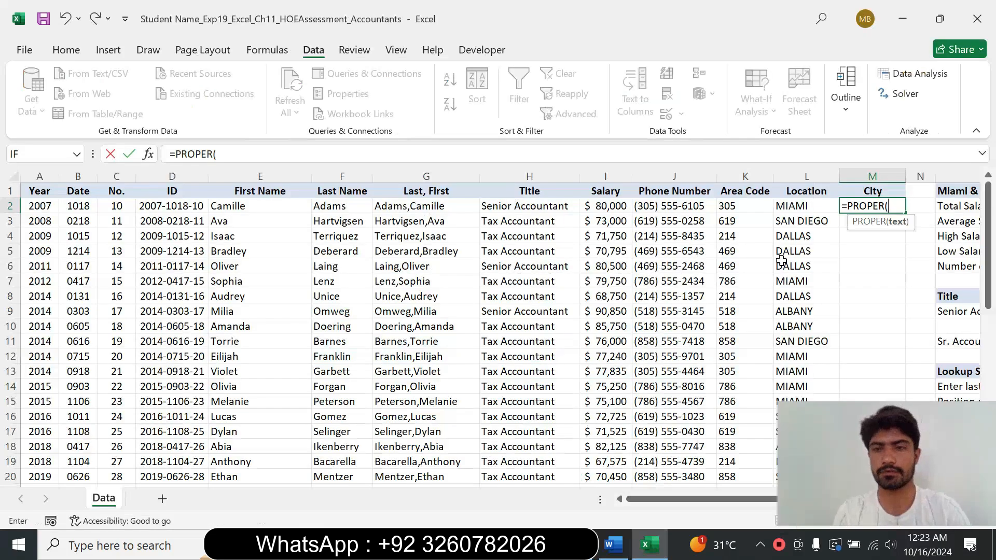
left_click(814, 207)
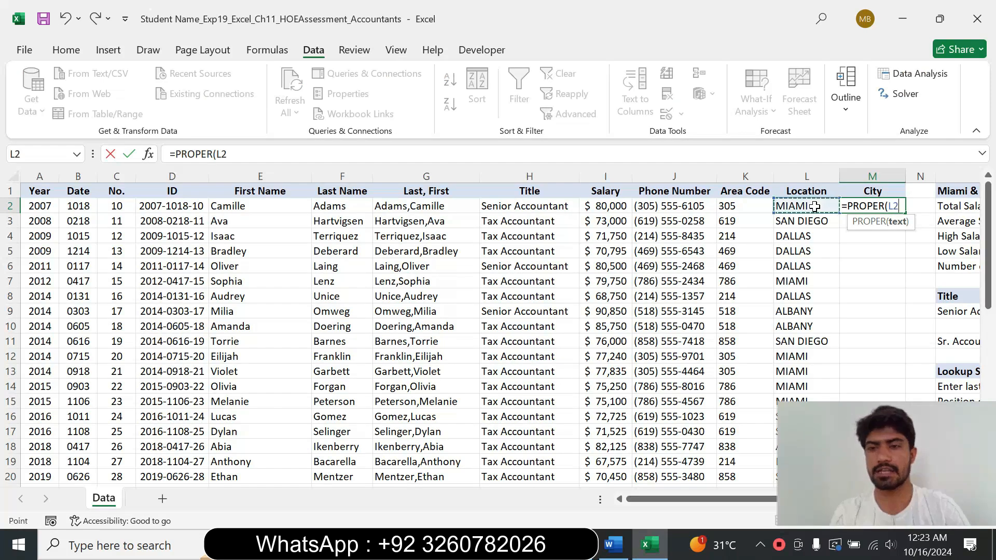
type(")")
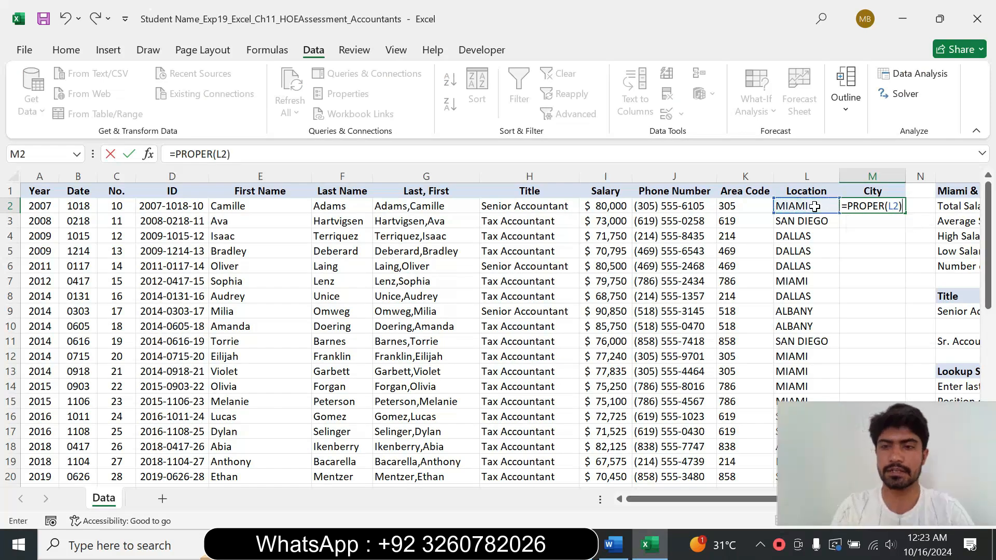
key("Return")
left_click(846, 208)
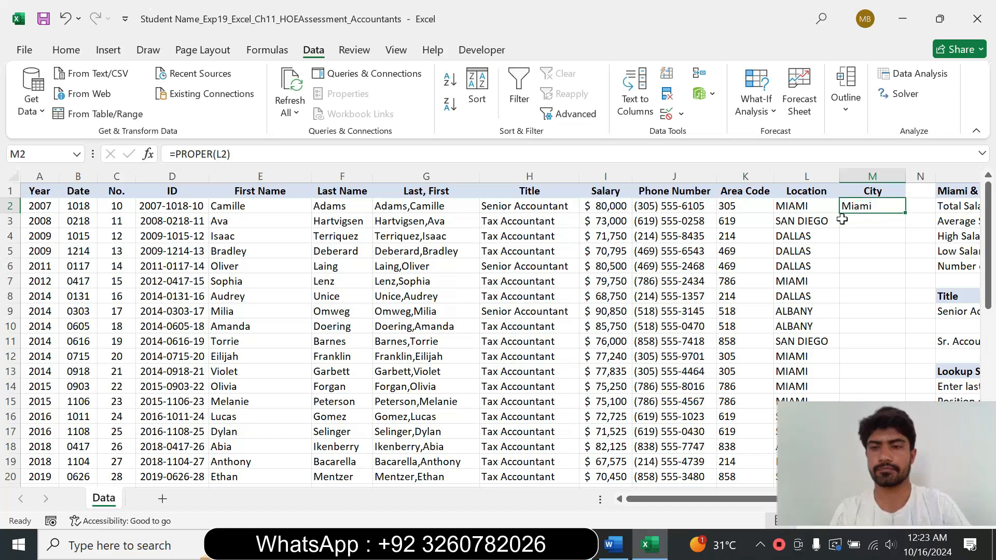
Step: Copy the PROPER function from M2 down through M26
left_click(614, 544)
left_click_drag(492, 397, 363, 417)
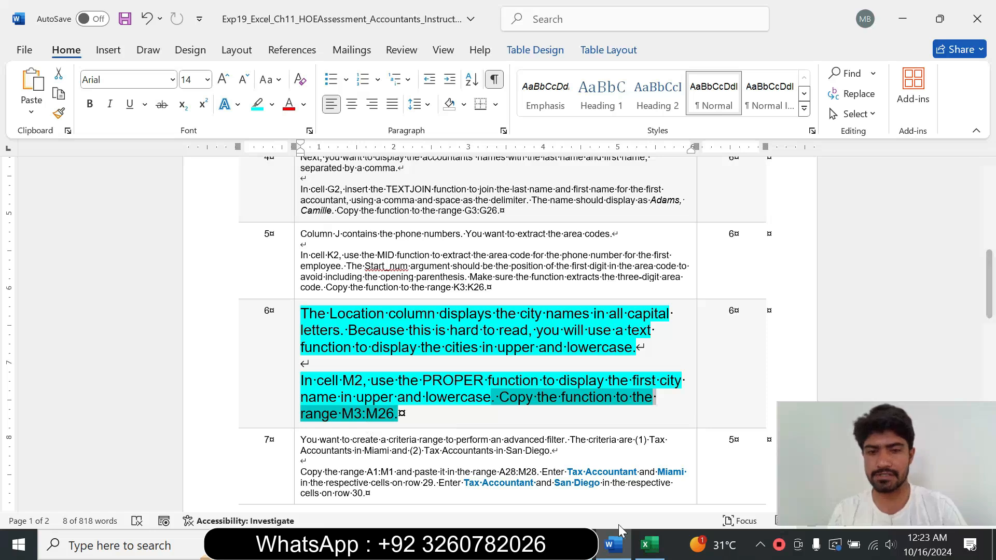
left_click(648, 544)
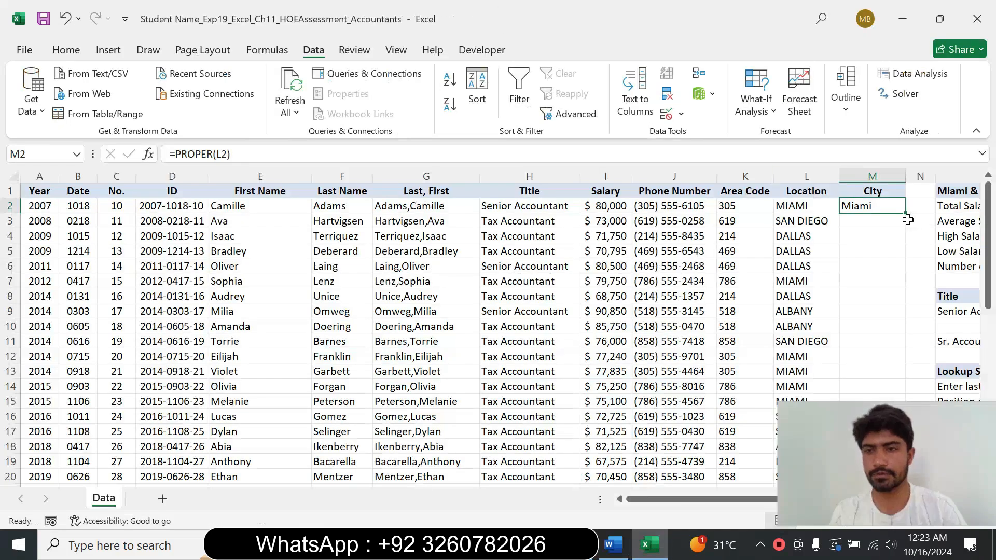
left_click_drag(885, 449, 574, 434)
left_click(860, 207)
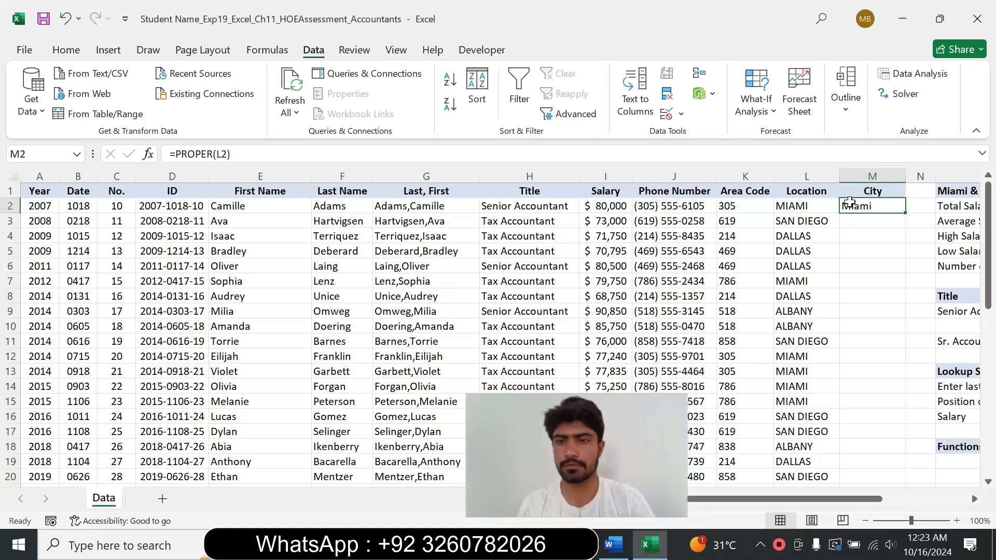
left_click_drag(906, 216, 896, 465)
left_click_drag(546, 414, 855, 410)
Step: Restore the step 6 instruction text to 9 pt with no highlight color
left_click(612, 542)
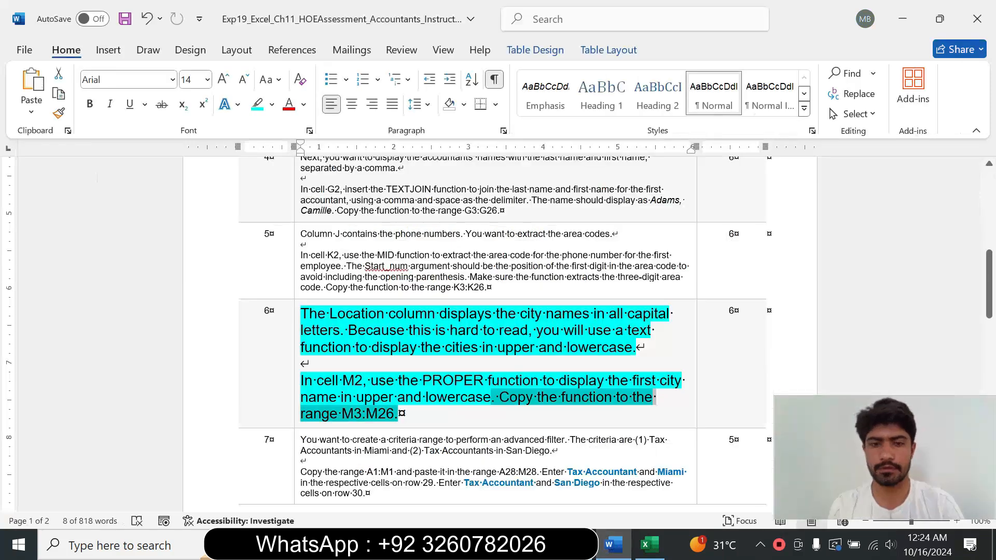
left_click(294, 405)
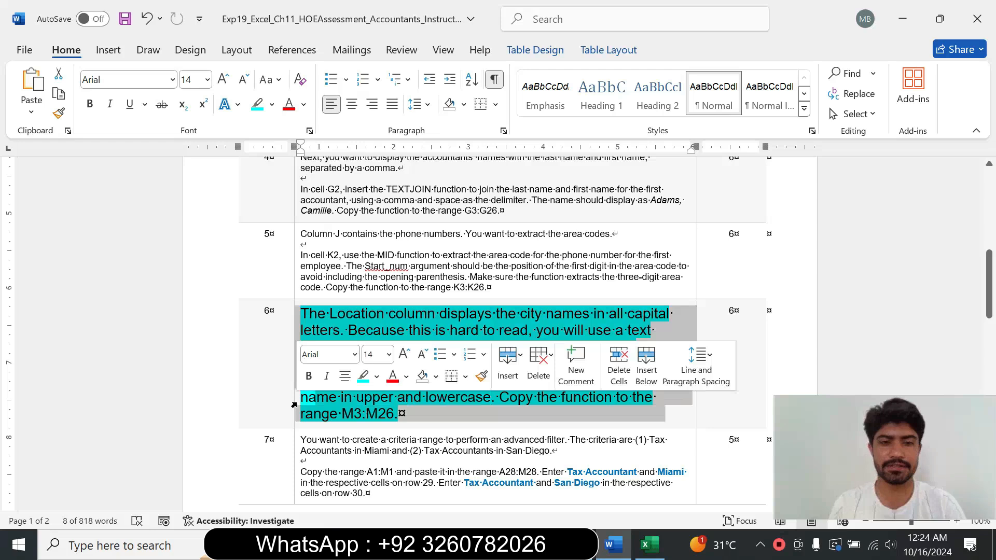
left_click(389, 354)
left_click(373, 62)
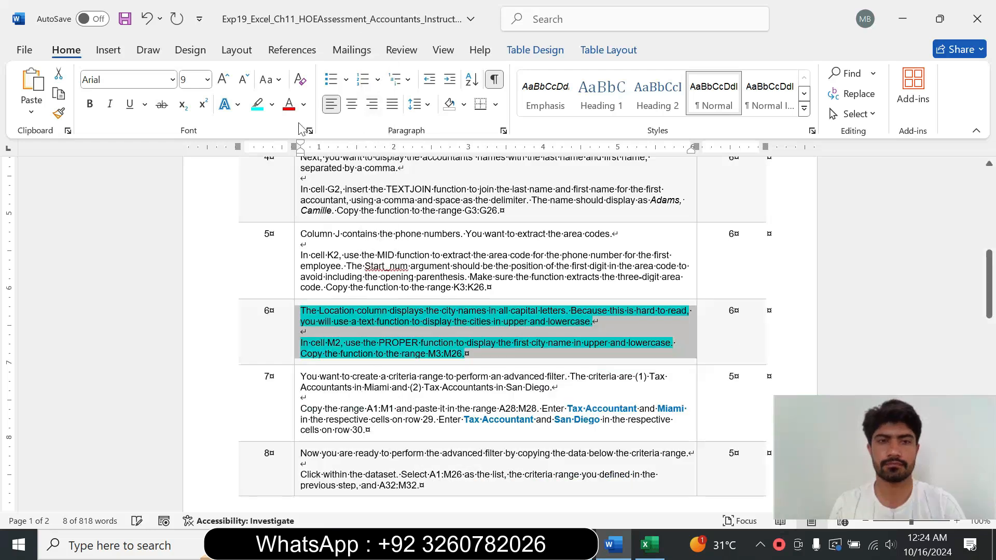
left_click(271, 104)
left_click(309, 228)
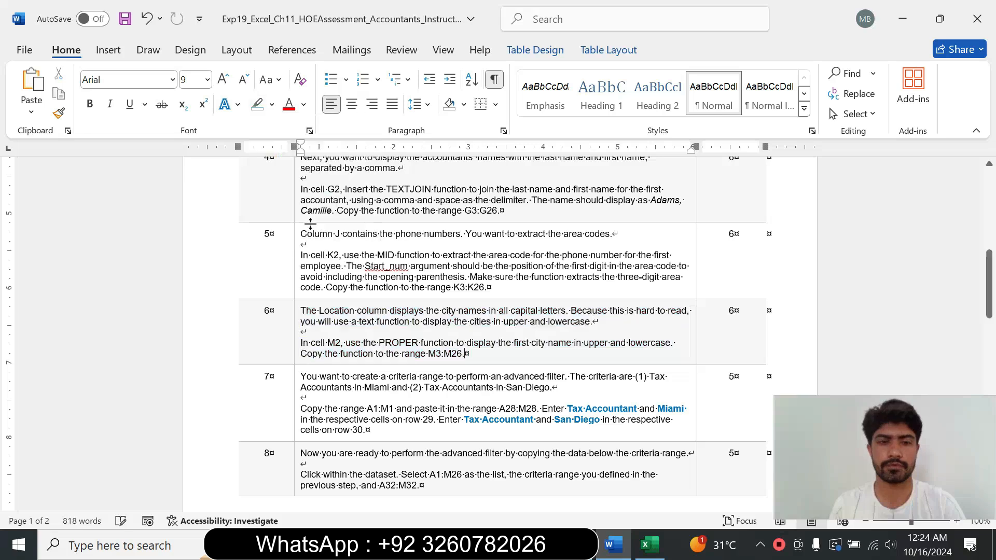
Step: Enlarge the step 7 instruction text to 16 pt and highlight it in turquoise
left_click(293, 392)
left_click(389, 340)
left_click(374, 151)
left_click(272, 105)
left_click(307, 158)
left_click_drag(990, 247, 990, 312)
Step: Read the step 7 instruction about creating a criteria range for the advanced filter
left_click_drag(302, 223, 623, 277)
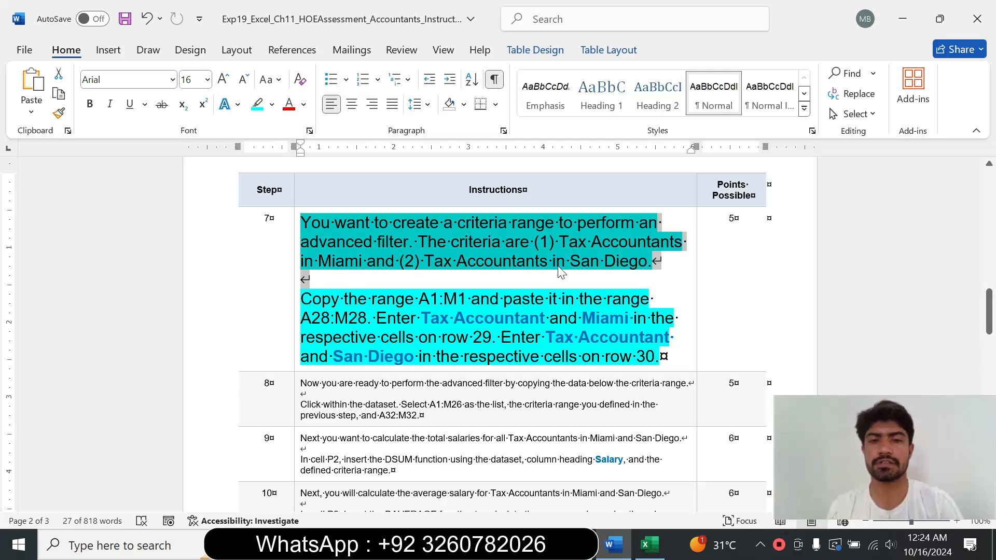
left_click_drag(301, 299, 545, 338)
left_click_drag(346, 320, 384, 315)
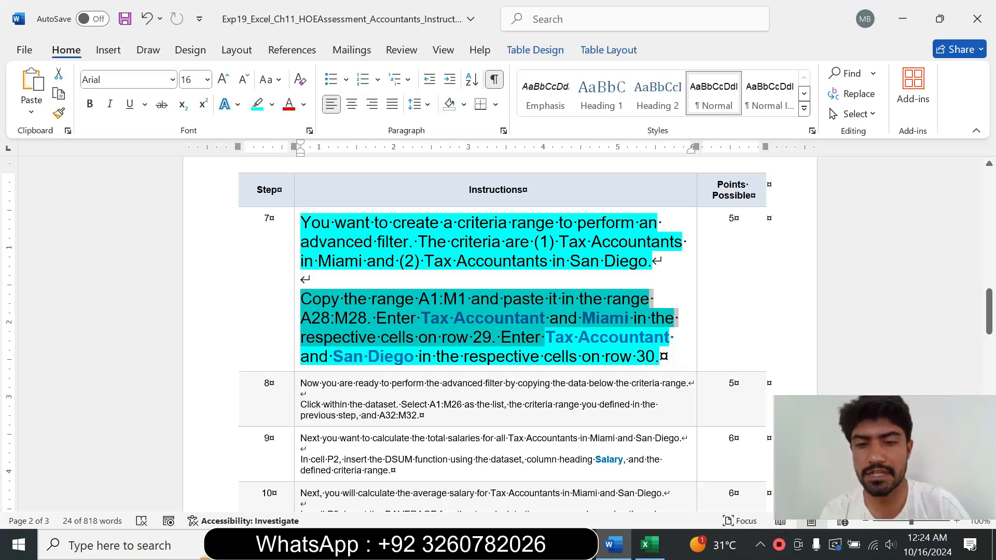
left_click(500, 337)
Step: Select the header range A1:M1 on the Data sheet and copy it
left_click_drag(420, 300, 459, 300)
key("ctrl+c")
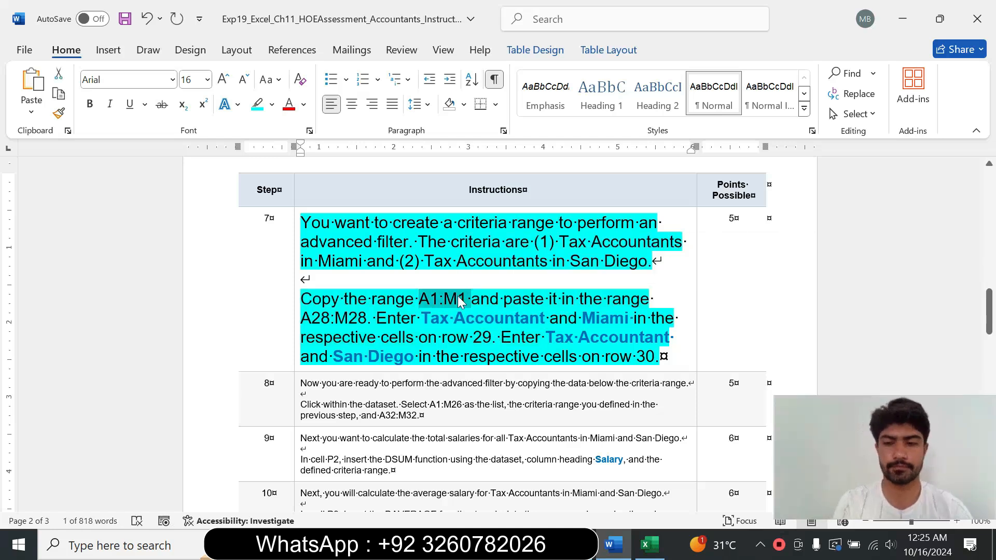
left_click(654, 549)
left_click(20, 154)
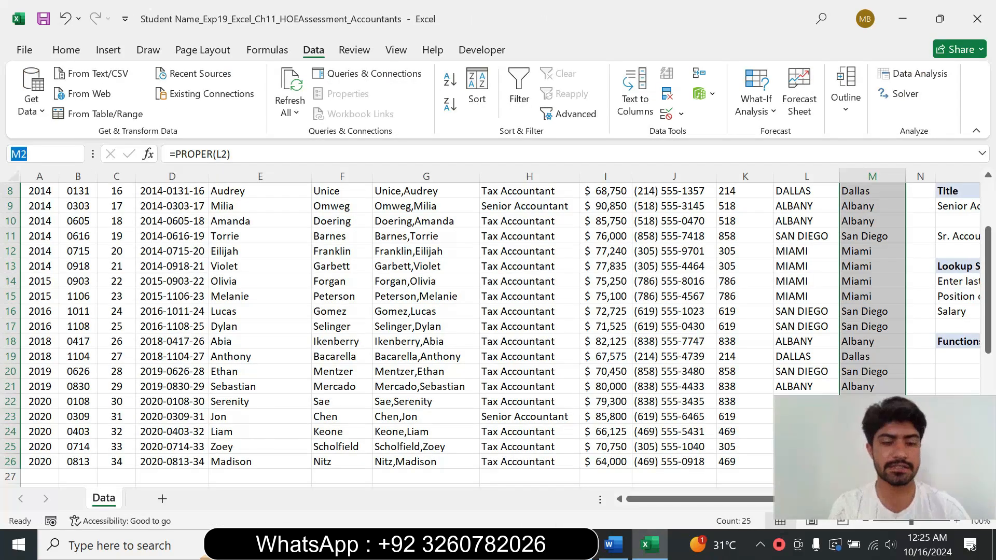
key("ctrl+v")
key("Return")
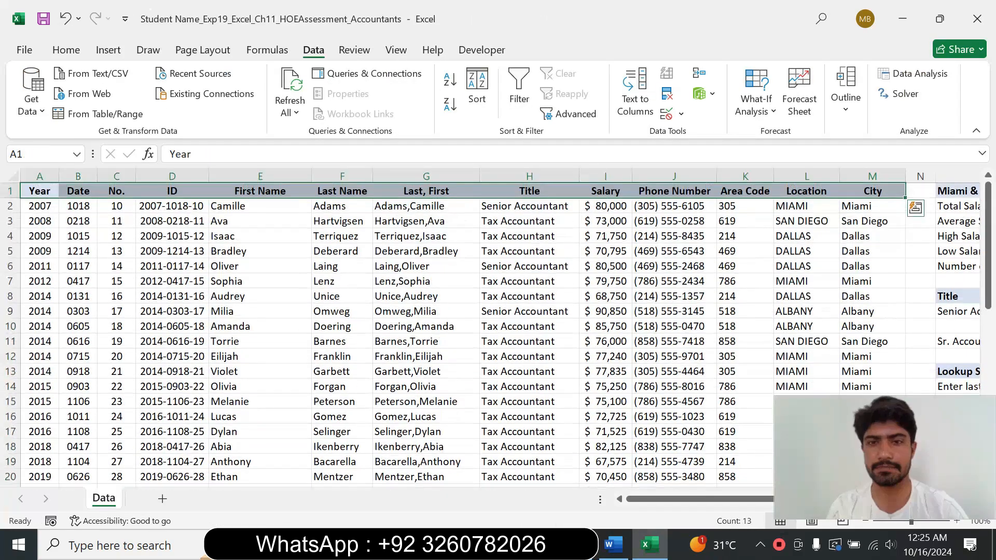
left_click(615, 545)
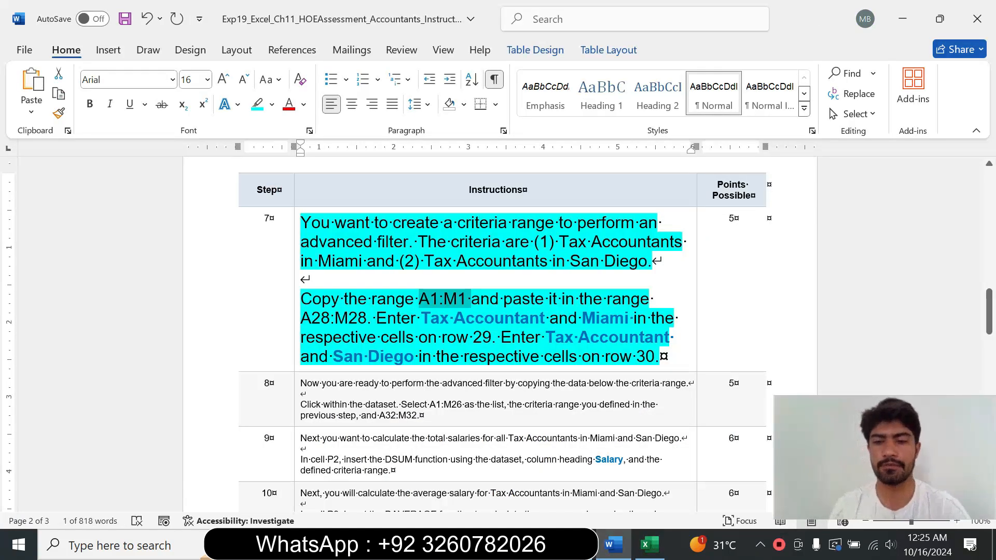
left_click(648, 544)
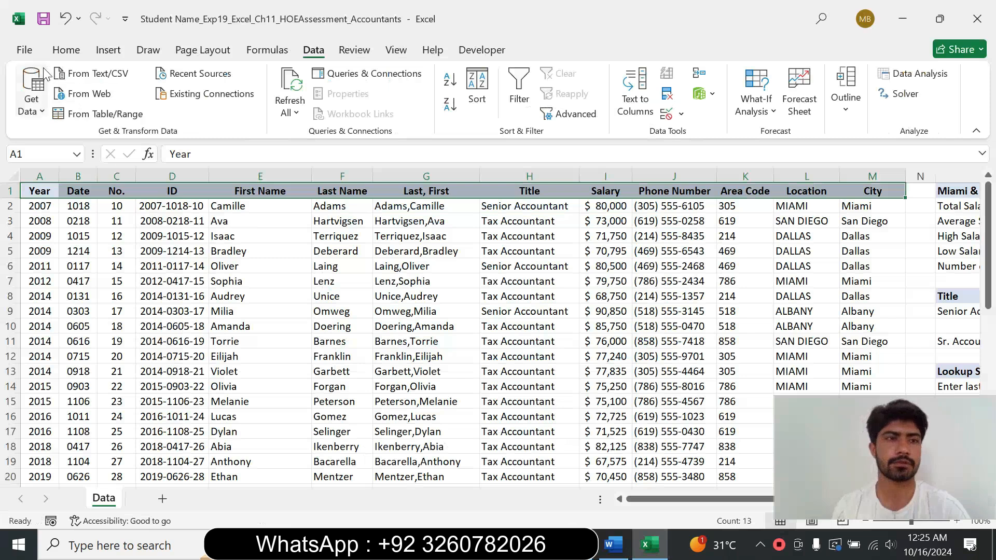
left_click(61, 51)
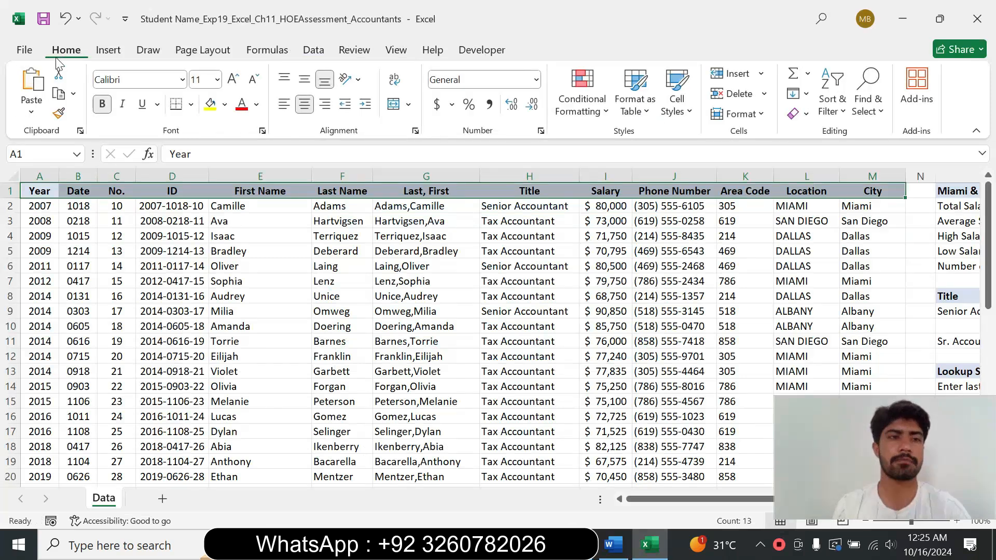
left_click(58, 96)
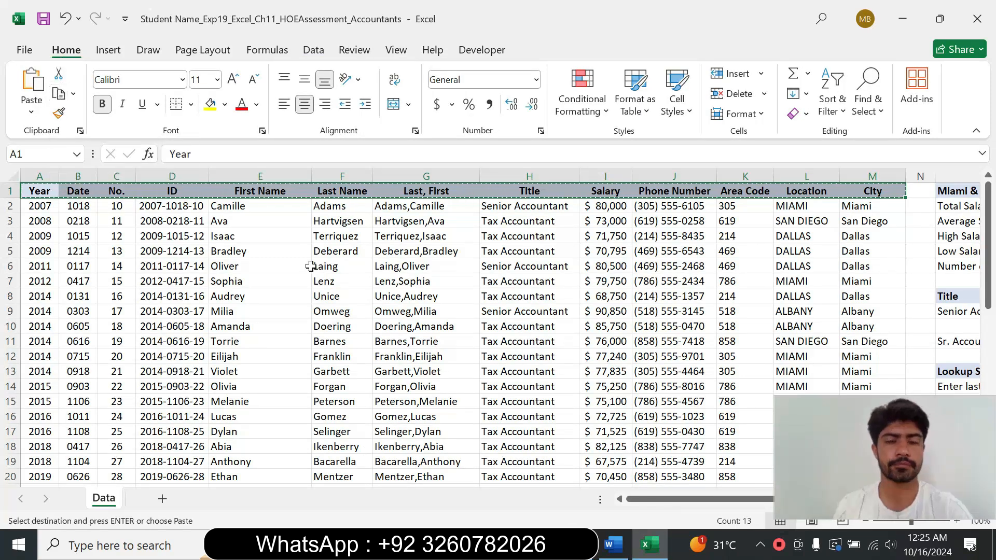
Step: Paste the copied headers into row 28 starting at cell A28
left_click(613, 545)
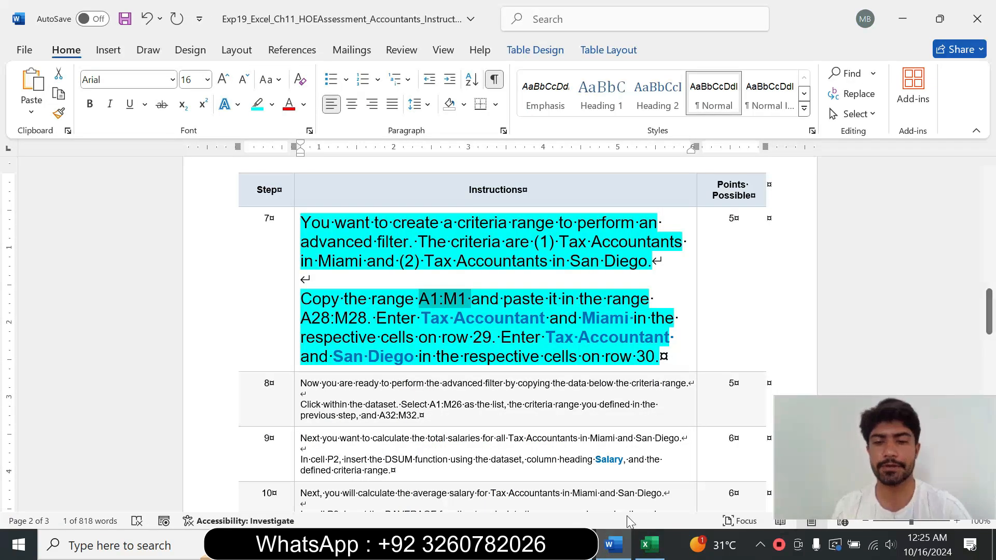
left_click(647, 545)
left_click_drag(987, 262, 987, 381)
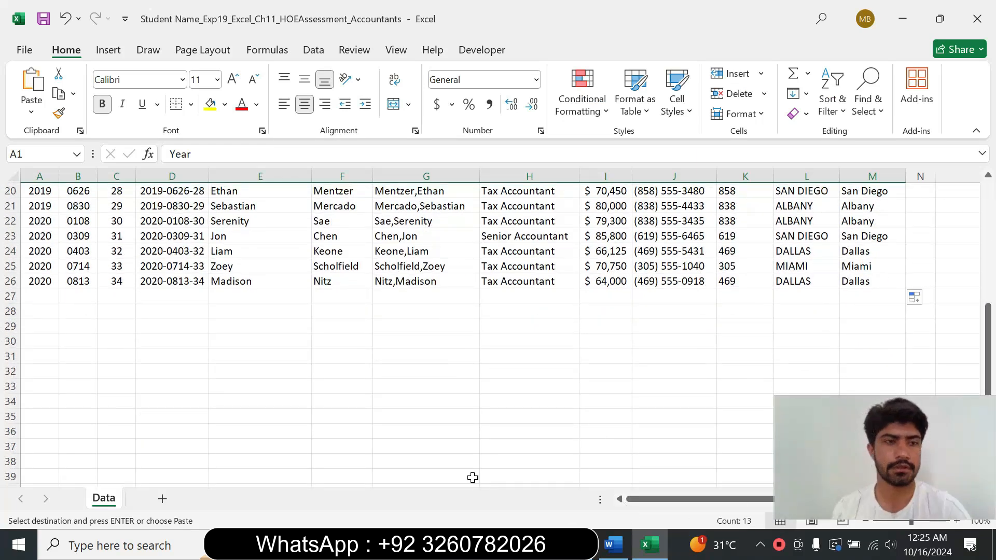
left_click(35, 295)
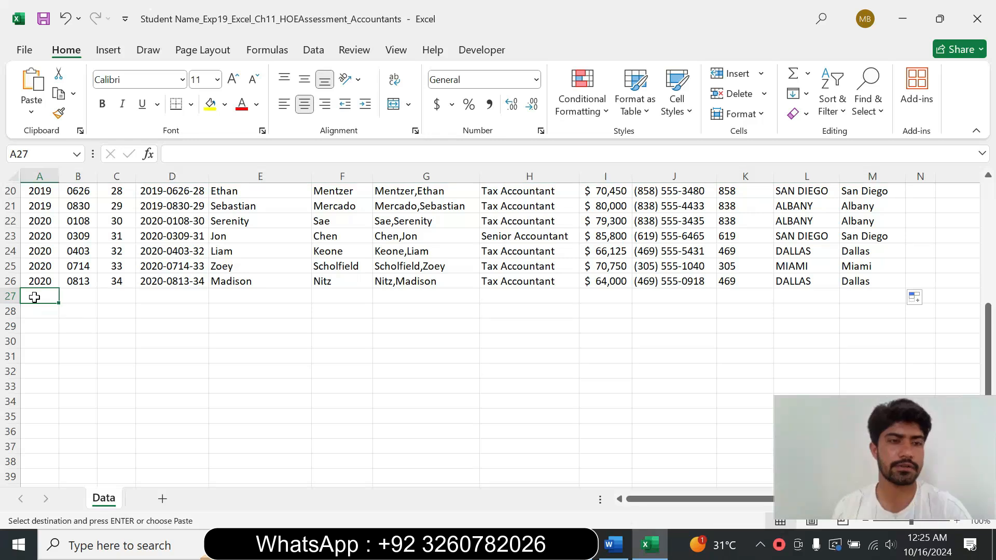
left_click(37, 310)
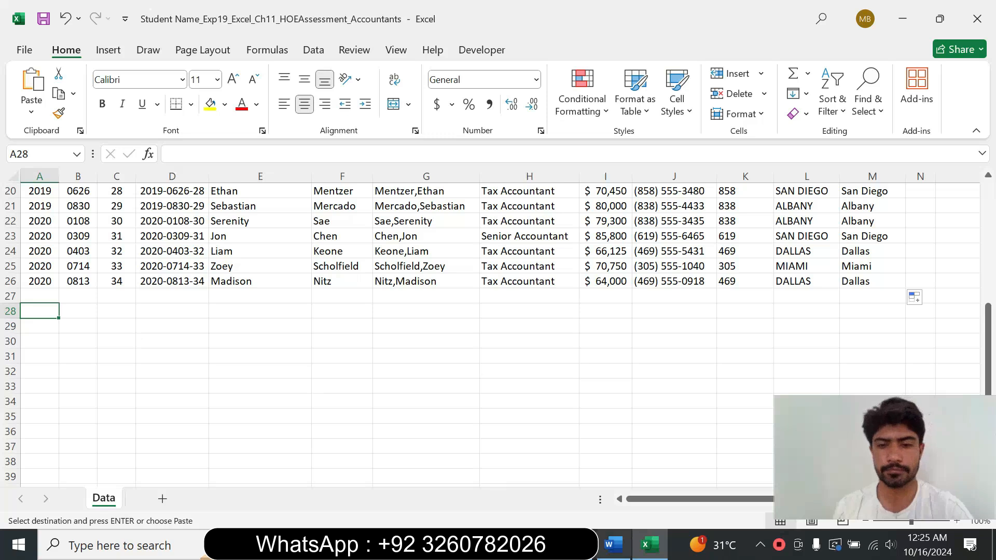
left_click(613, 544)
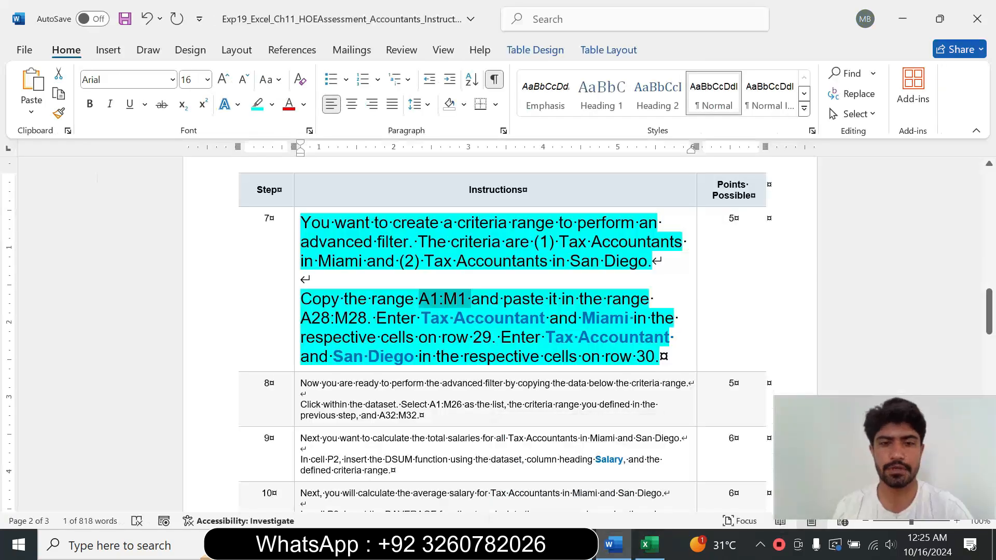
left_click(648, 544)
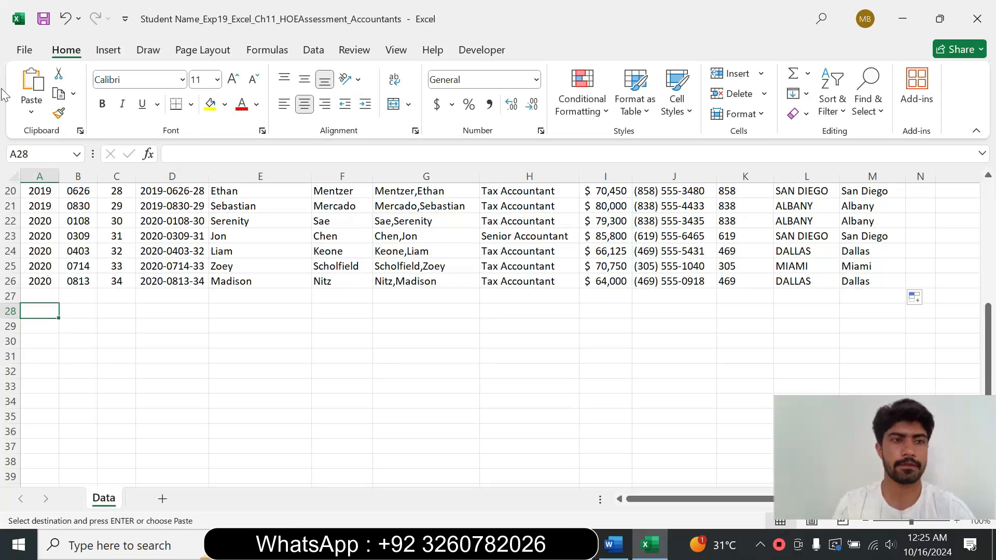
left_click(31, 83)
left_click(246, 372)
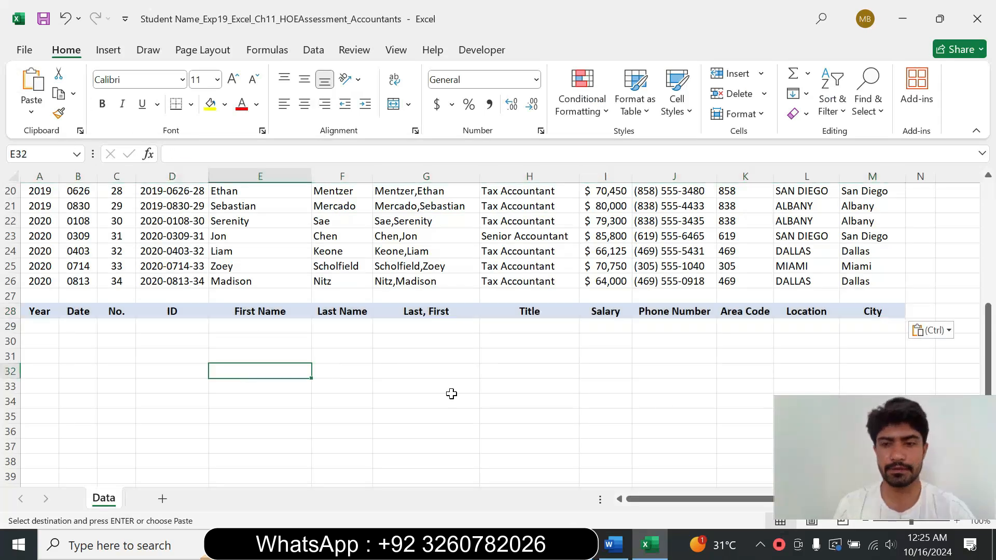
left_click(614, 544)
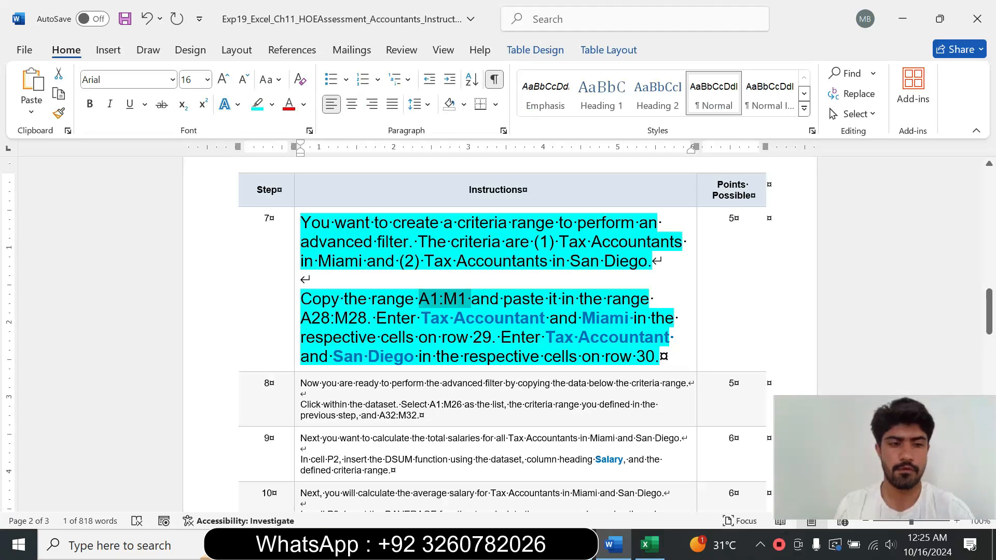
Step: Copy Tax Accountant from the instructions and paste it into cells H29 and H30 under the Title header
left_click_drag(421, 319, 540, 319)
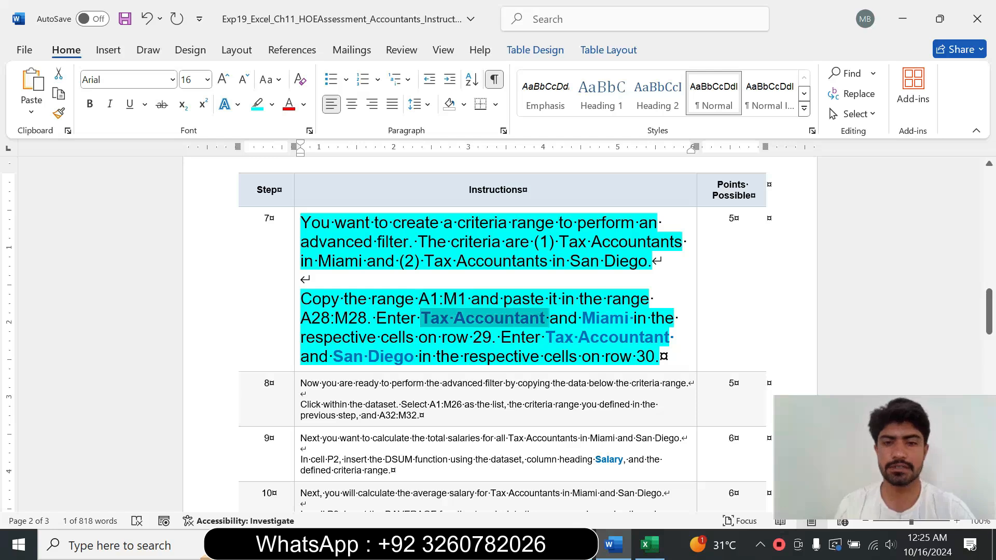
left_click(545, 318)
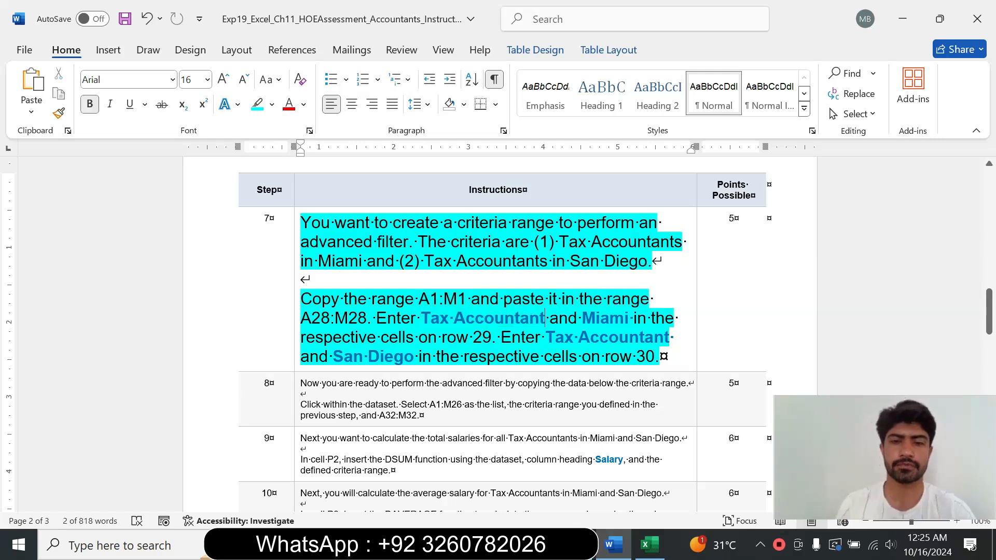
left_click_drag(421, 318, 542, 318)
key("ctrl+c")
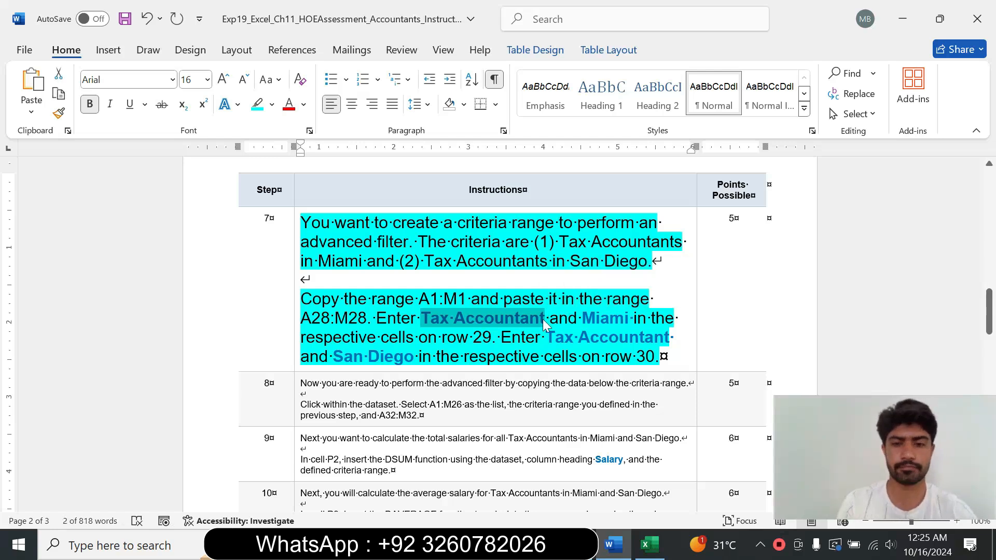
key("alt+Tab")
left_click(538, 324)
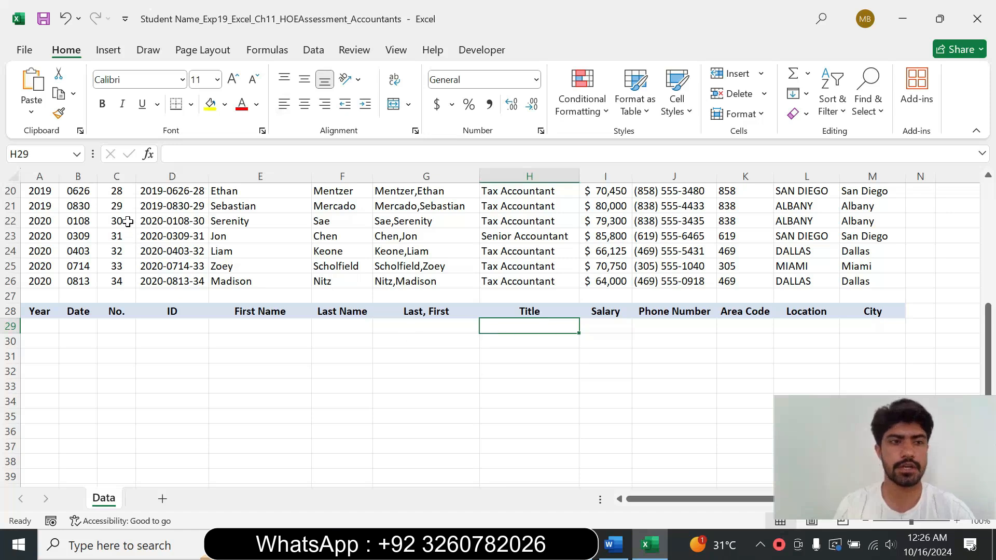
left_click(290, 154)
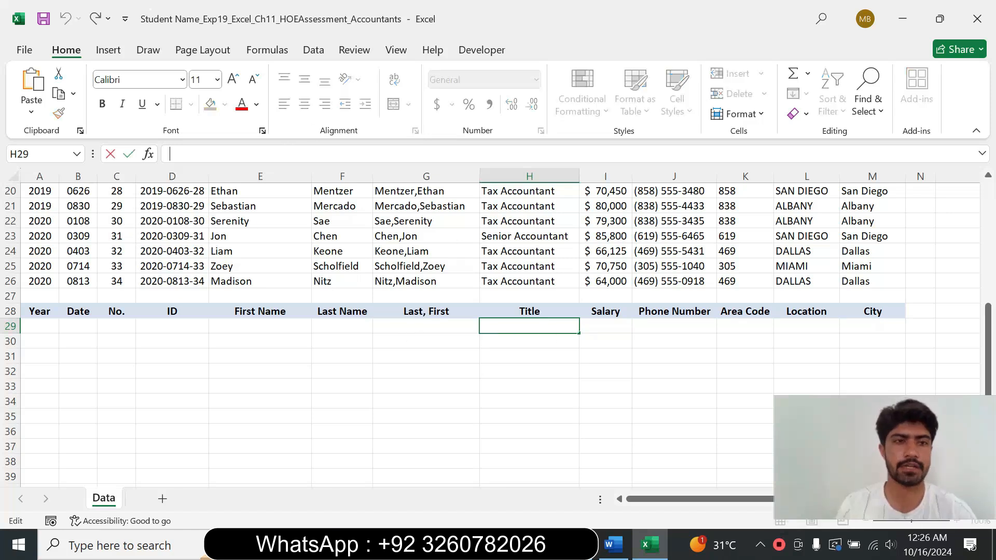
key("ctrl+v")
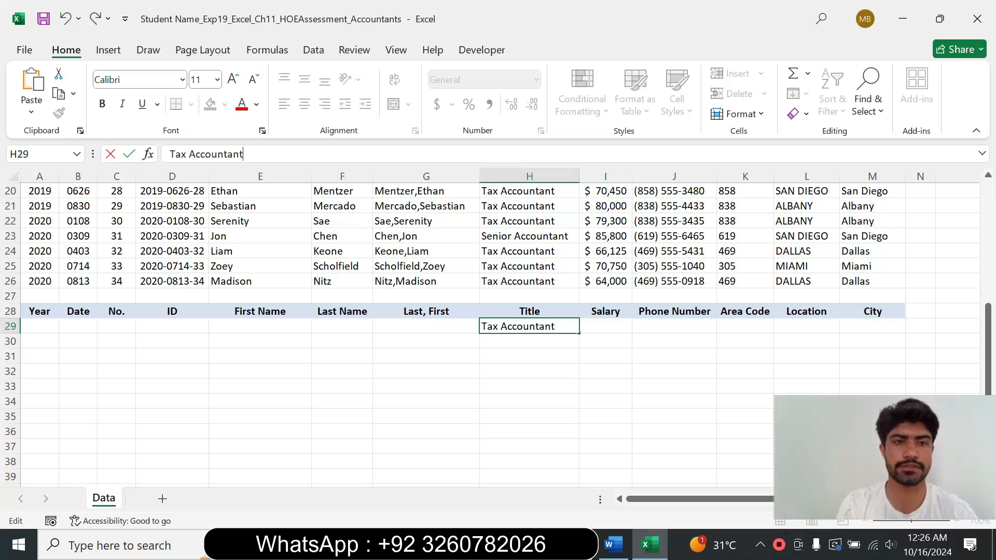
key("Return")
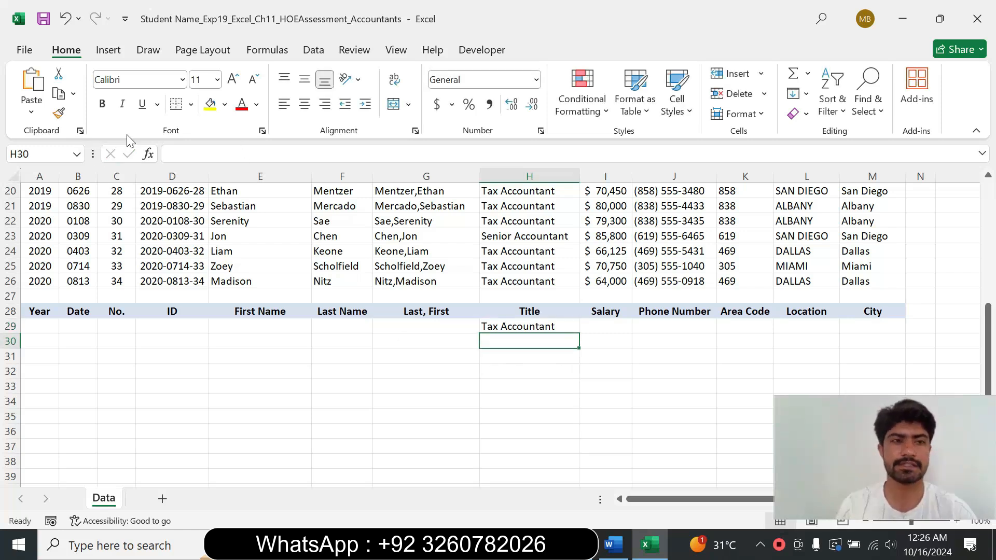
left_click(171, 154)
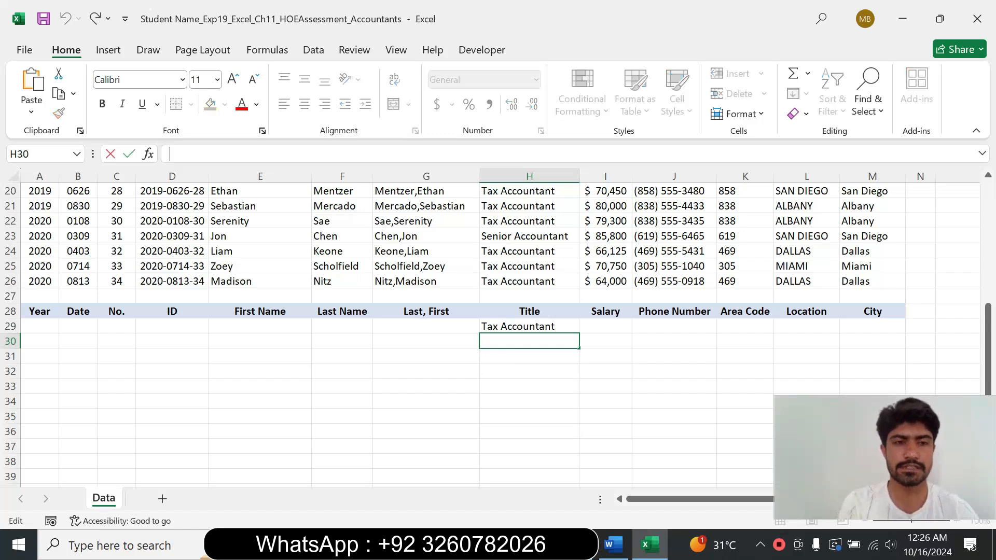
key("ctrl+v")
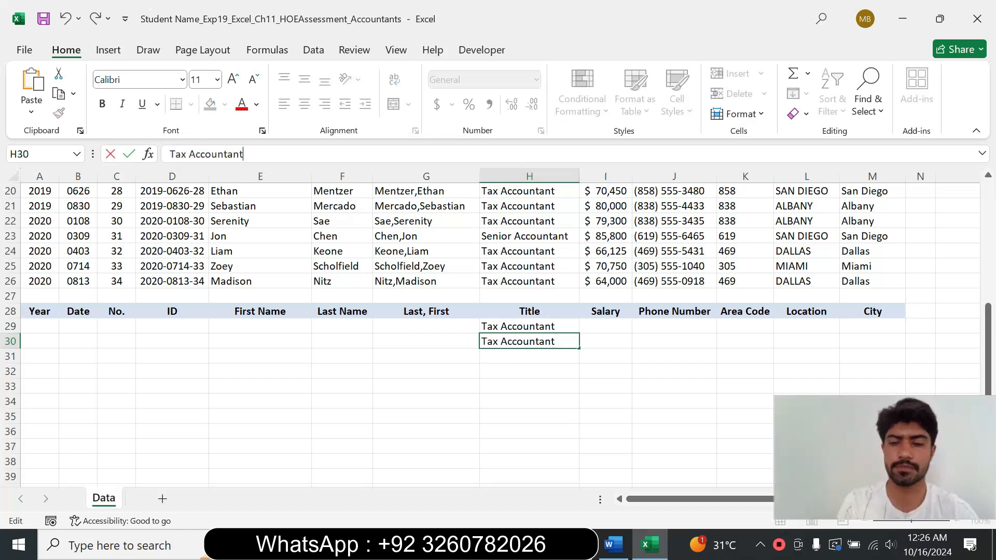
key("Return")
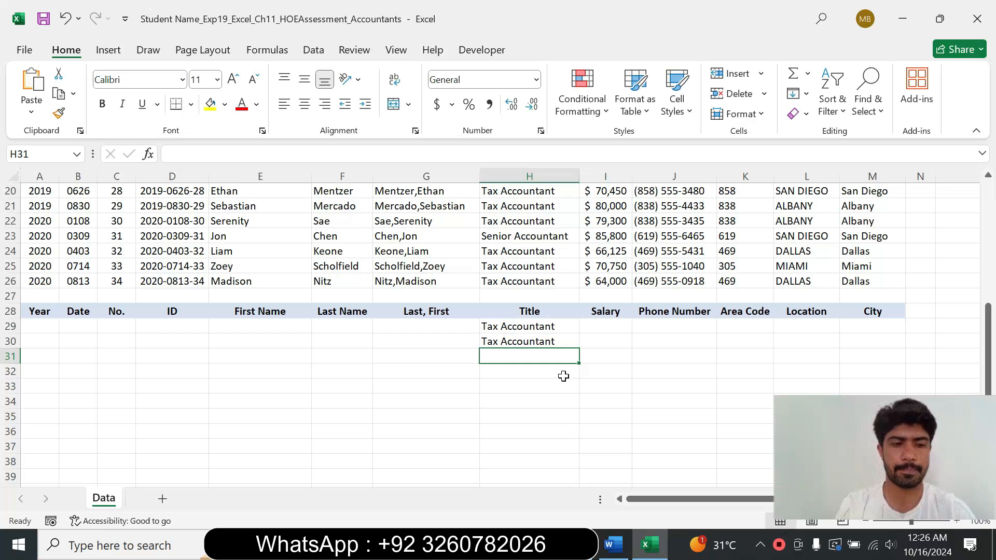
Step: Enter Miami in cell M29 under the City header of the criteria range
left_click(614, 544)
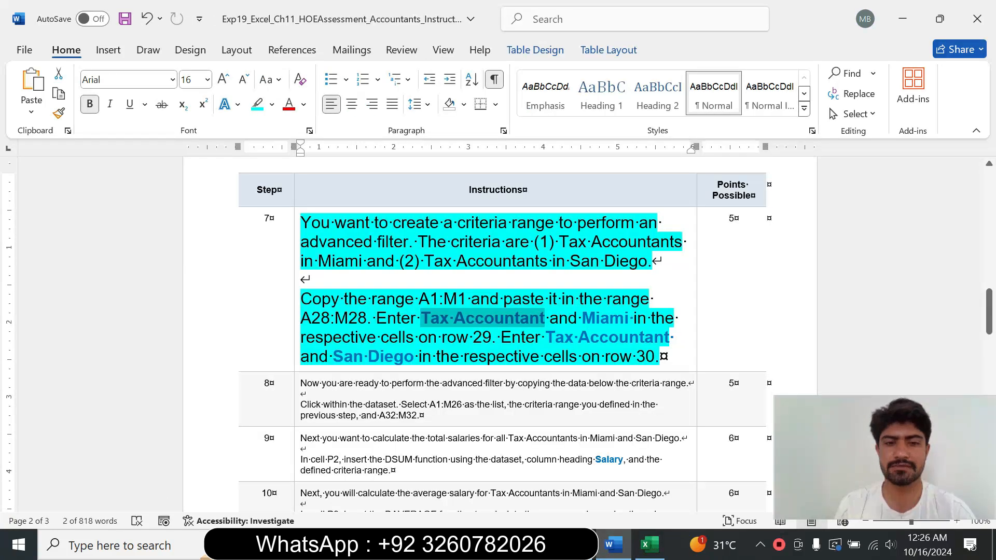
left_click_drag(582, 318, 629, 321)
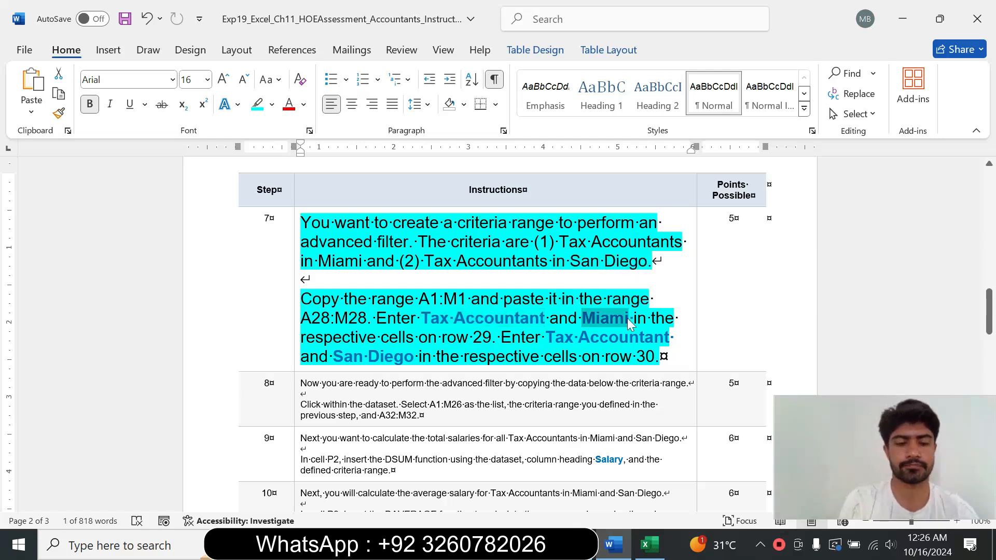
left_click(648, 544)
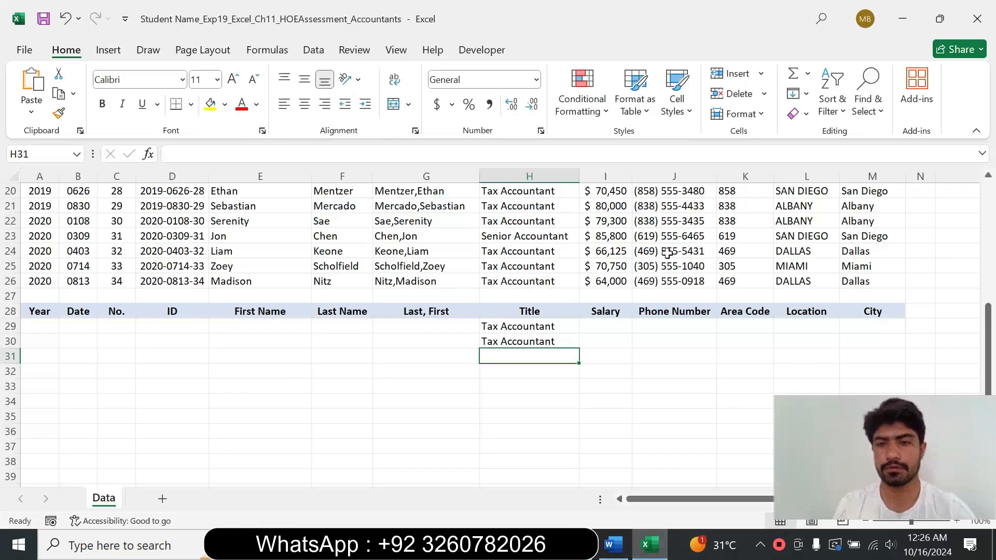
left_click(875, 324)
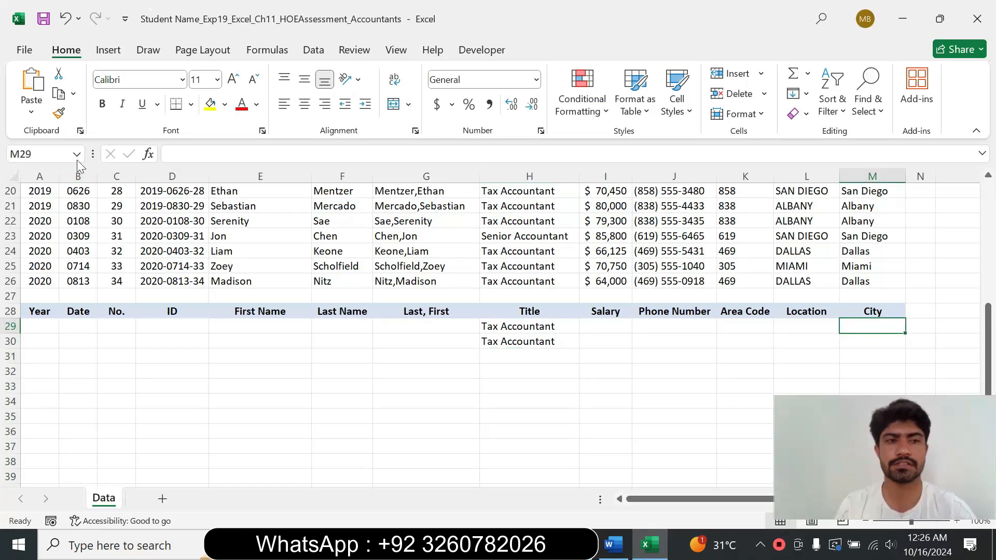
key("F2")
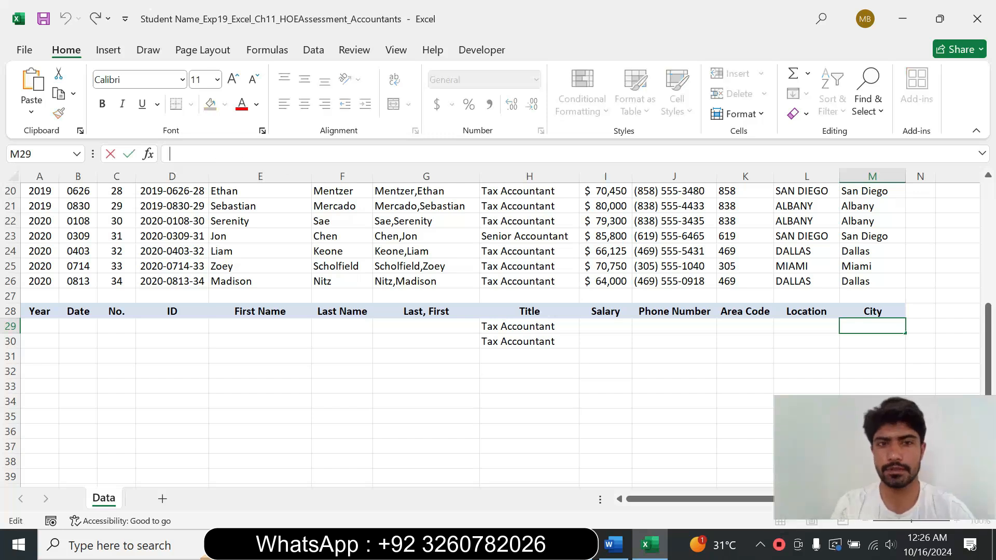
type("Miami")
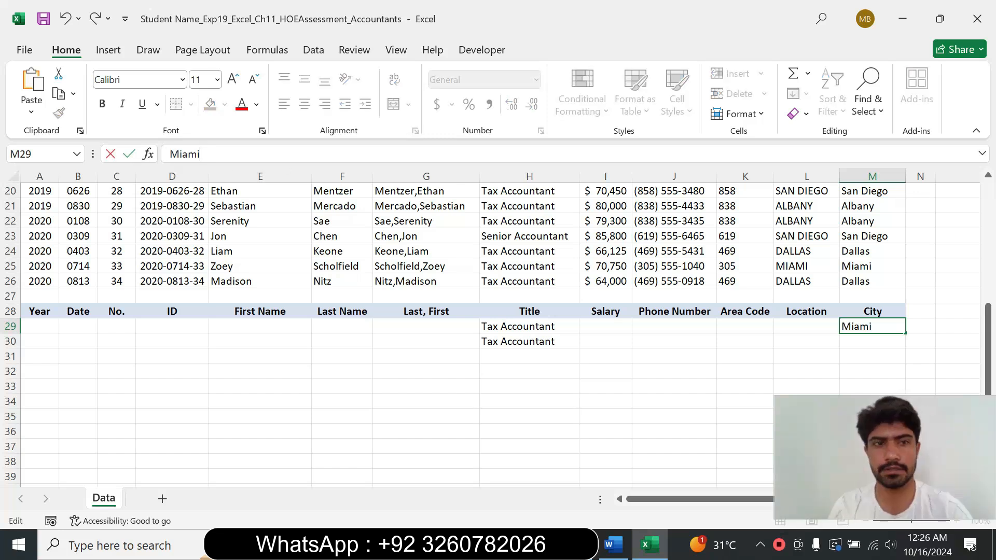
key("Return")
Step: Copy San Diego from the instructions and paste it into cell M30
left_click(613, 545)
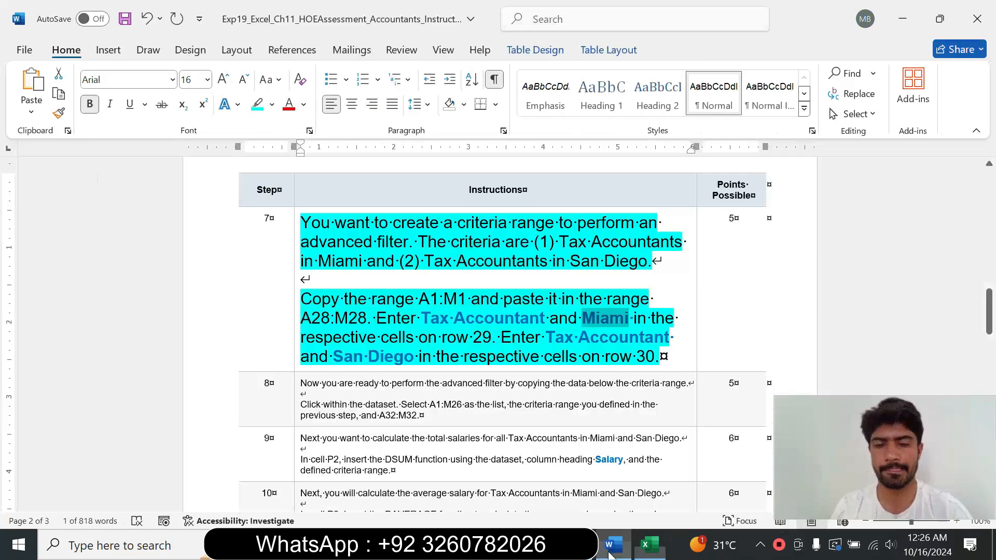
left_click_drag(333, 356, 413, 357)
key("ctrl+c")
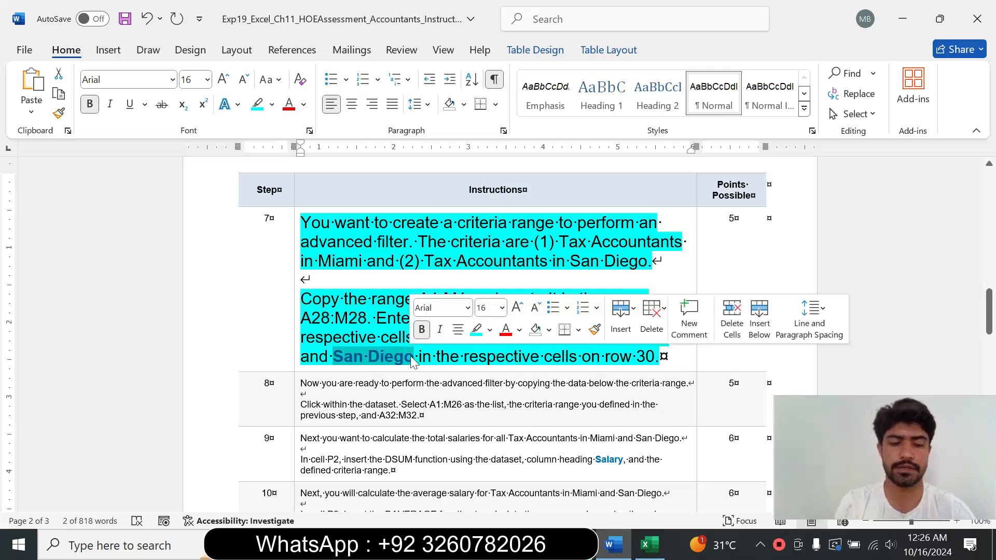
left_click(634, 549)
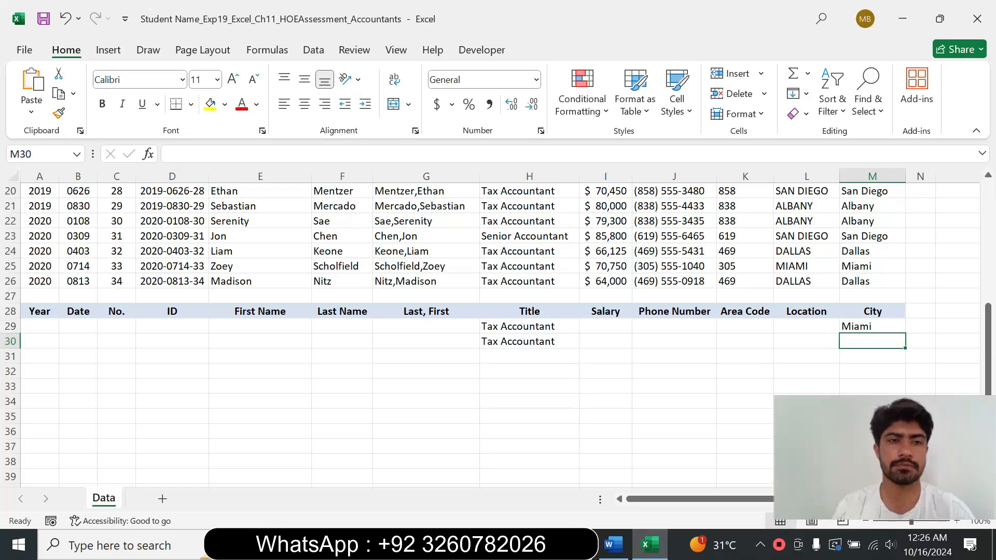
key("F2")
key("ctrl+v")
key("Return")
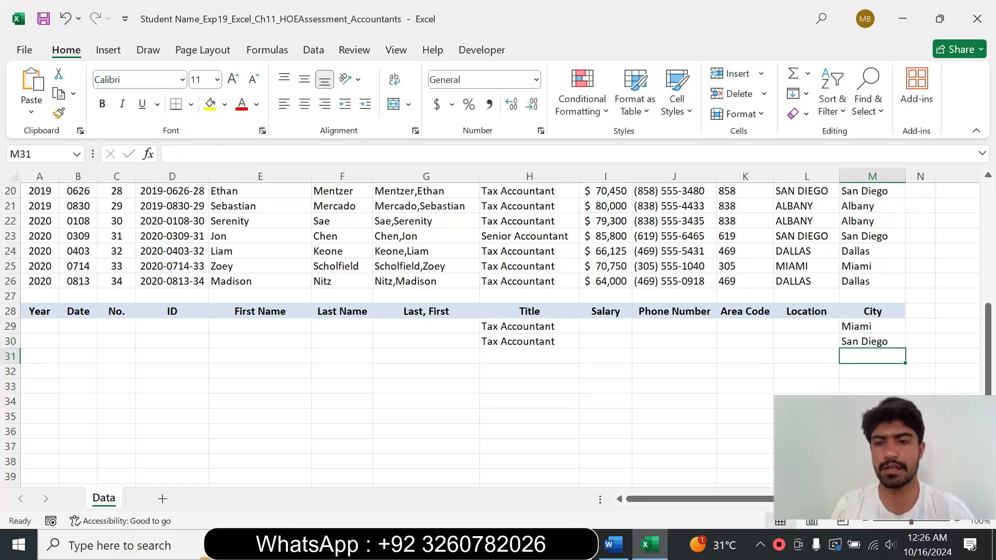
Step: Reset the step 7 instruction text to 9 pt and remove its highlight
left_click(613, 545)
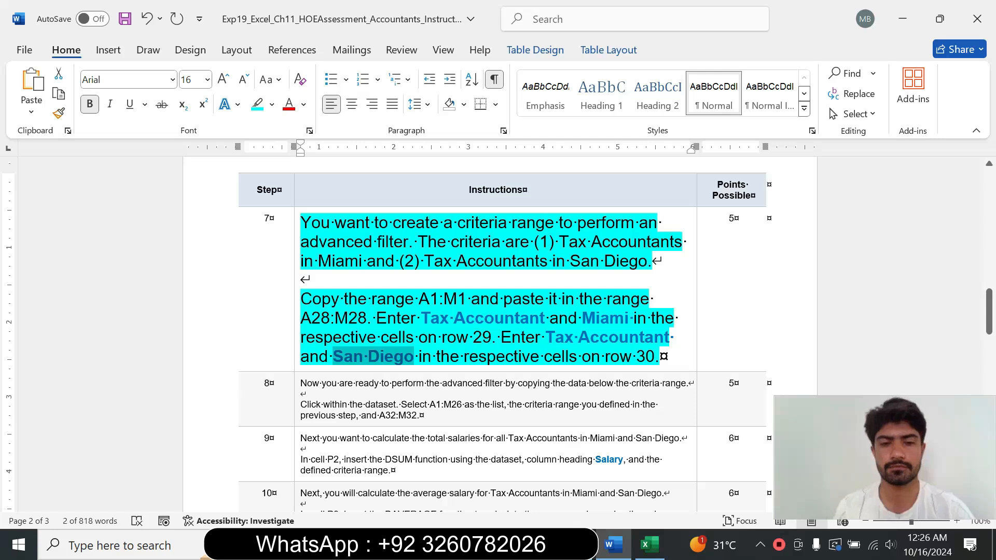
left_click(297, 348)
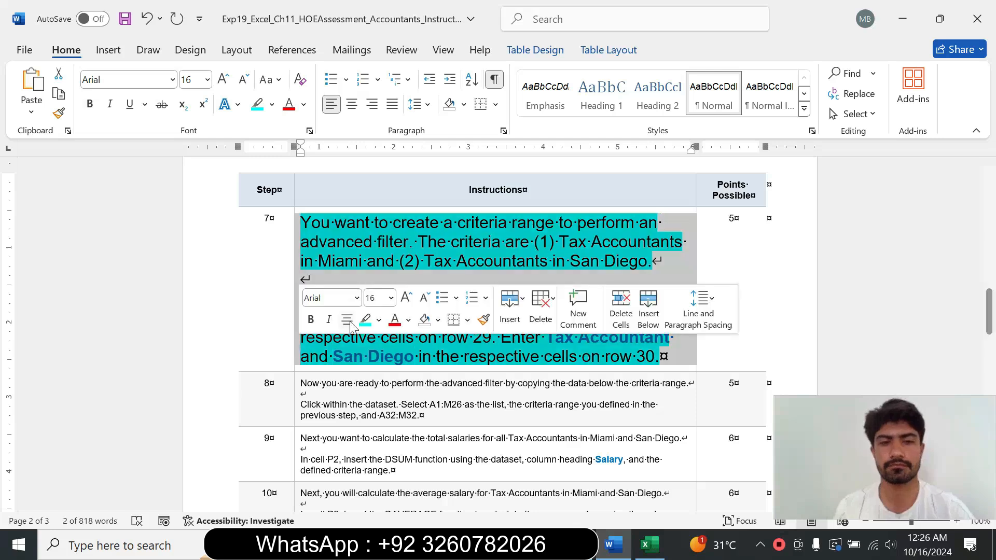
left_click(392, 298)
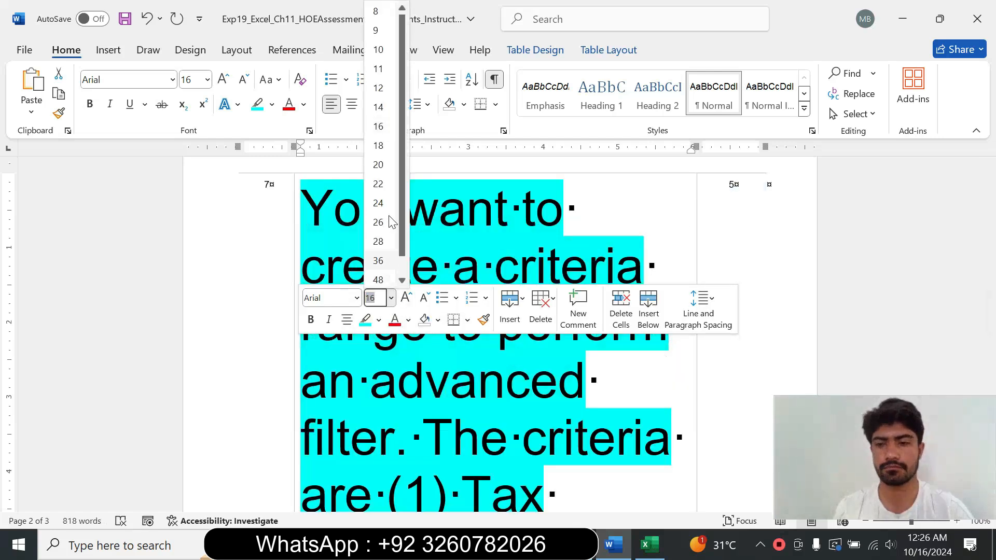
left_click(377, 30)
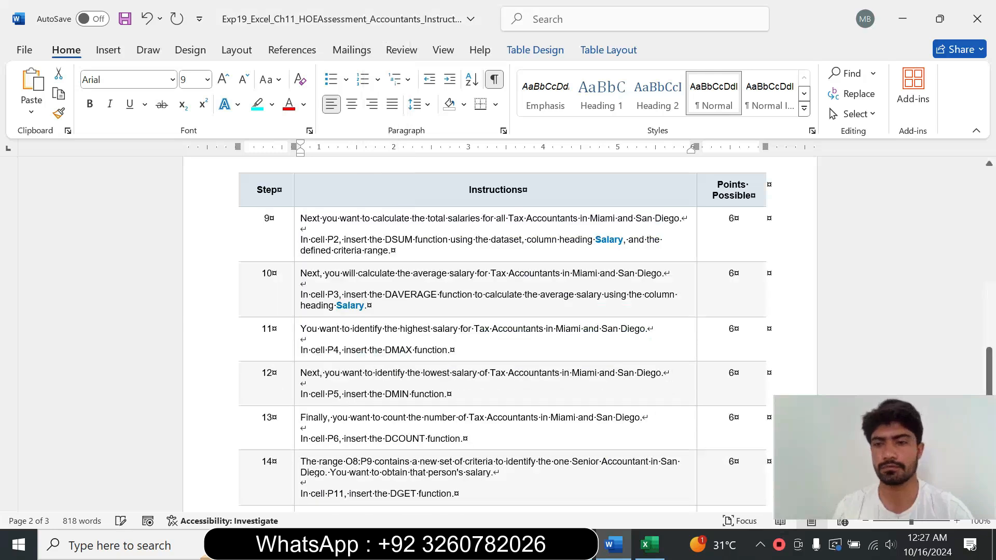
left_click_drag(989, 363, 989, 300)
left_click(273, 106)
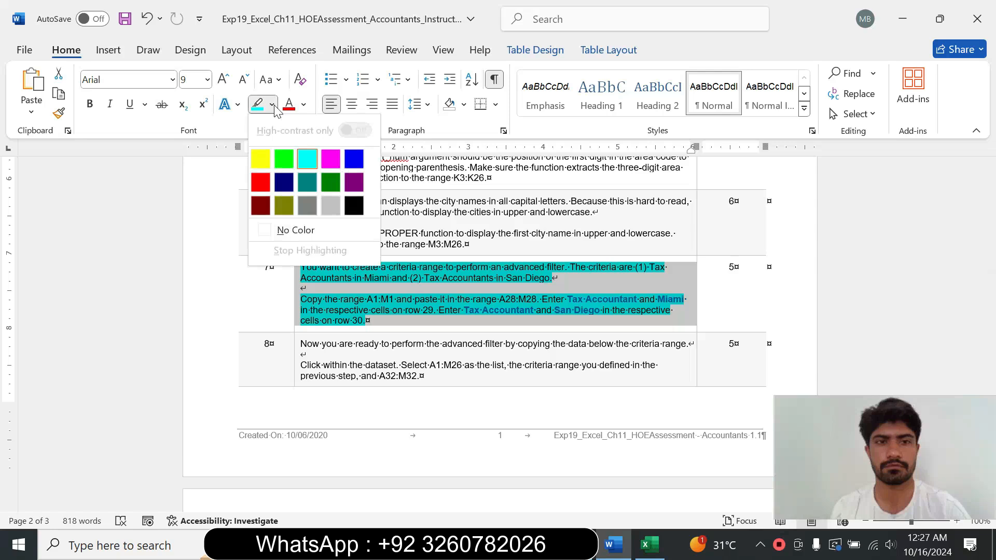
left_click(296, 228)
Step: Enlarge the step 8 instruction text to 14 pt and highlight it in turquoise
left_click(293, 372)
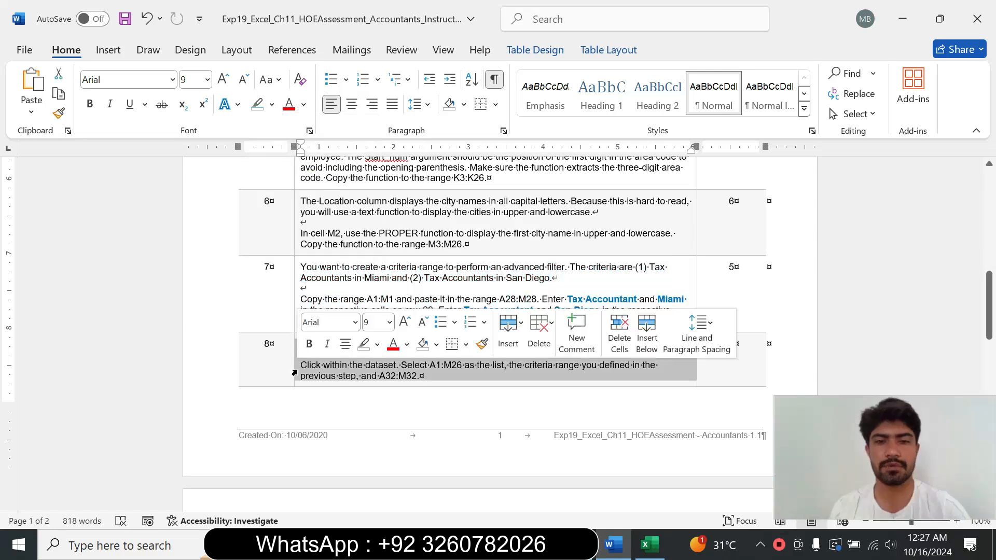
left_click(389, 322)
left_click(378, 111)
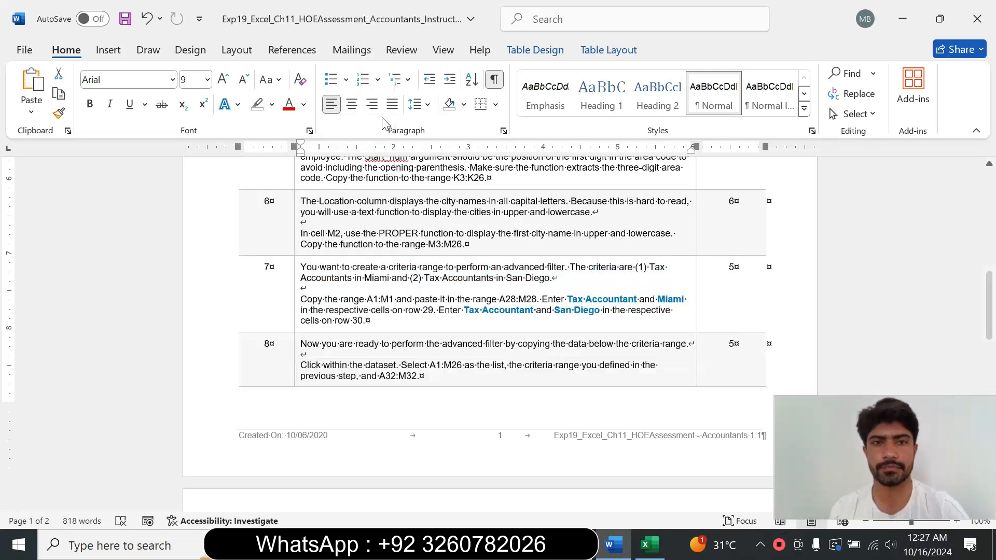
left_click(272, 104)
left_click(307, 161)
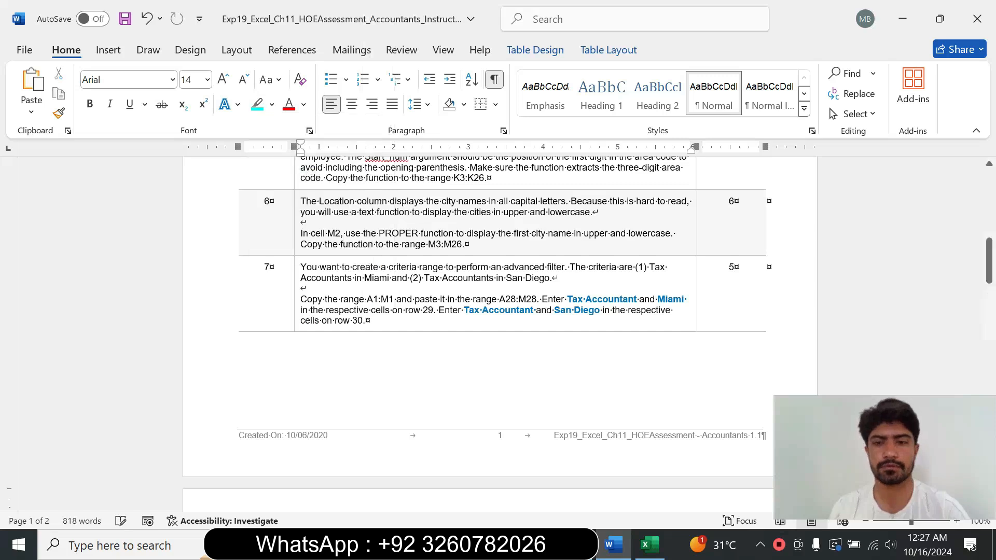
Step: Open Advanced Filter from within the dataset and set the list range to $A$1:$M$26 and the criteria range to $A$28:$M$30
left_click_drag(991, 259, 992, 312)
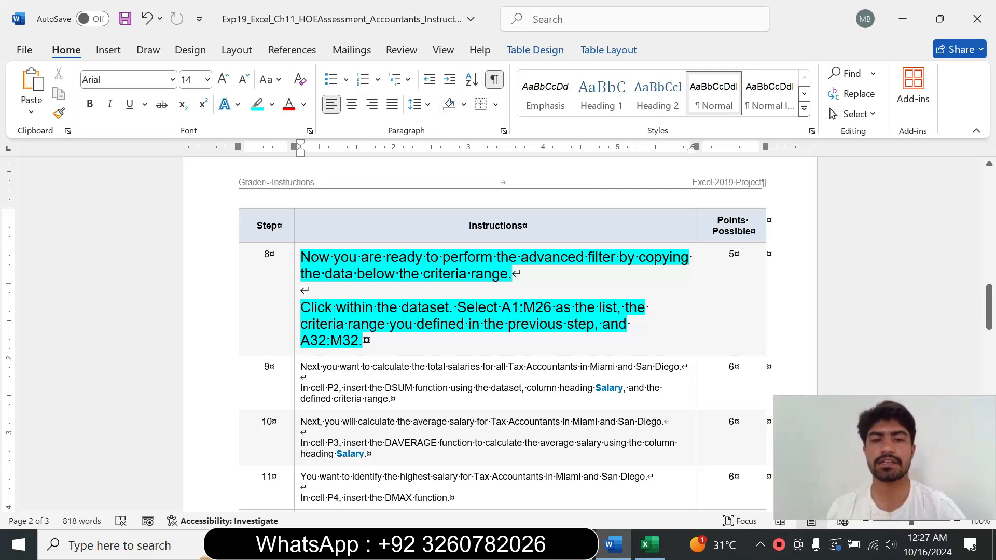
left_click_drag(502, 308, 552, 311)
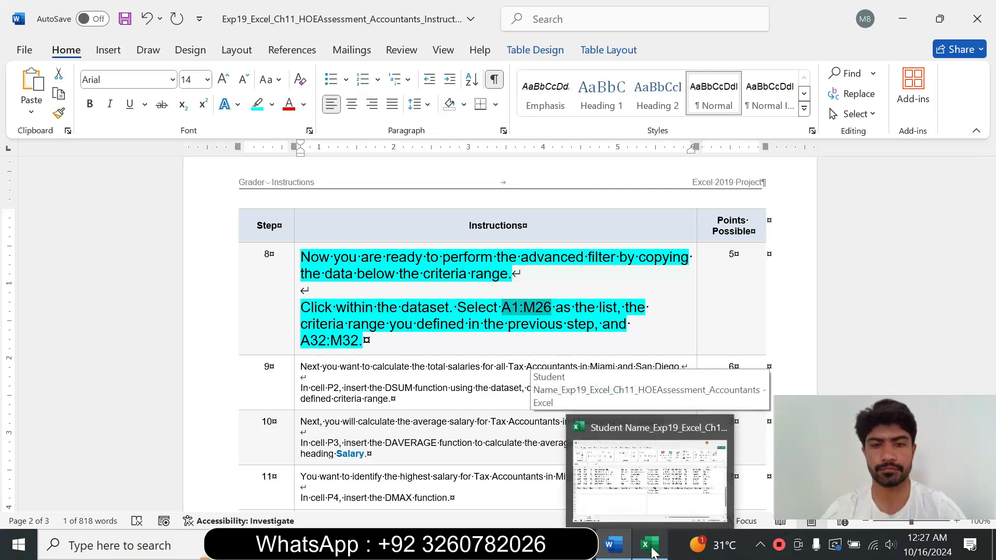
left_click(653, 467)
left_click(262, 234)
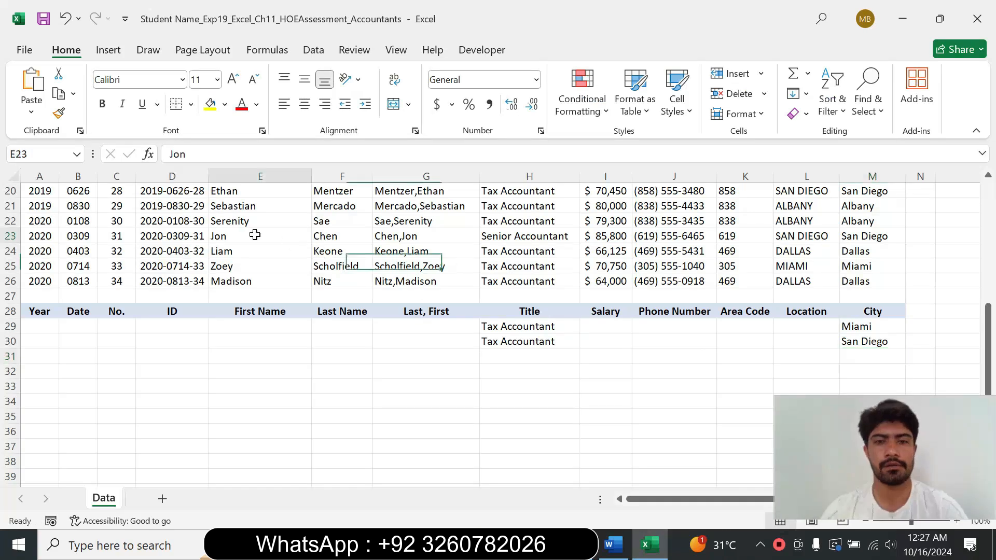
left_click(315, 52)
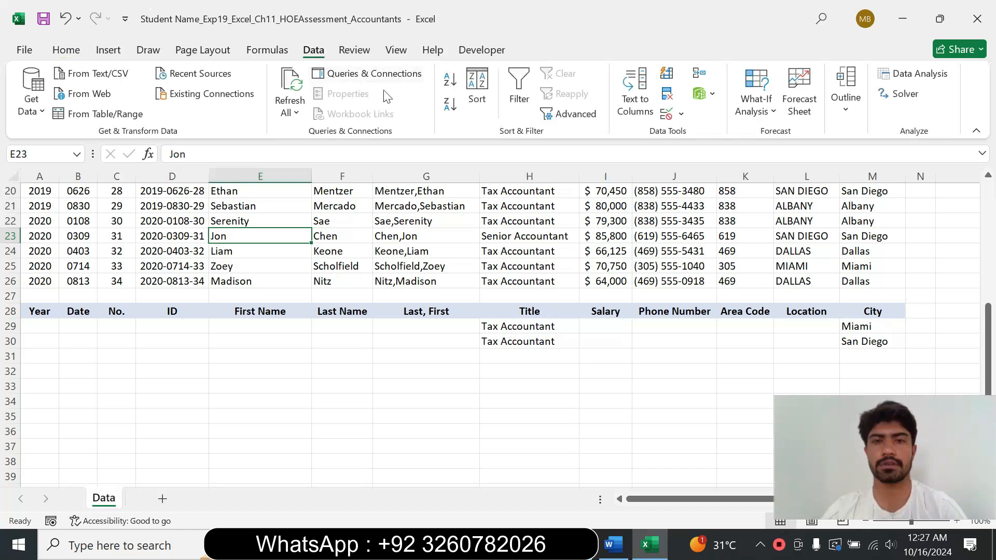
left_click(582, 116)
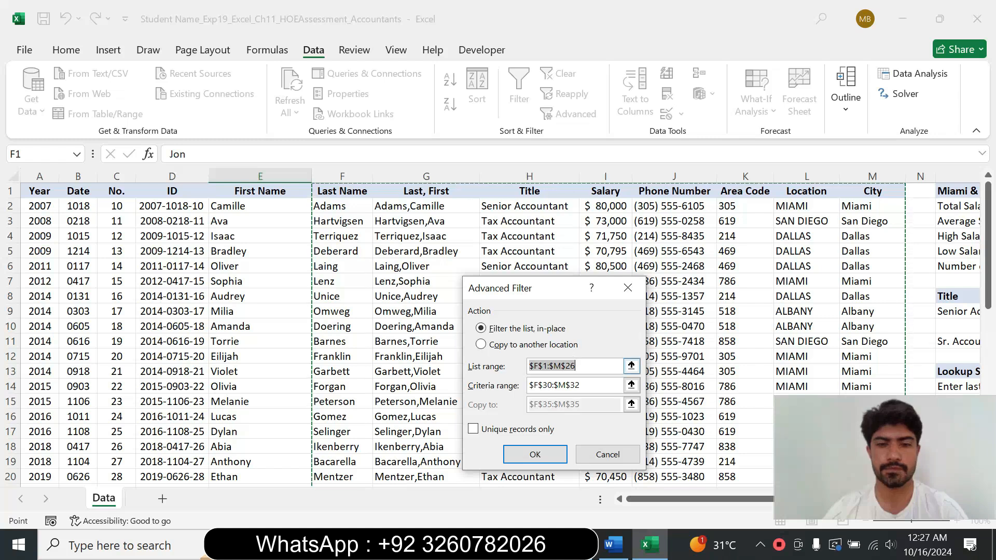
left_click(531, 365)
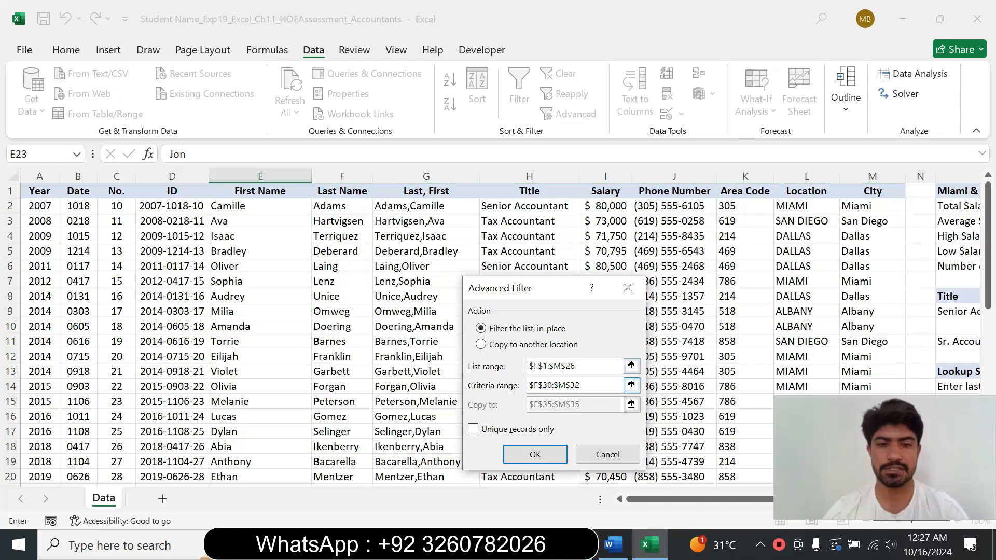
key("BackSpace")
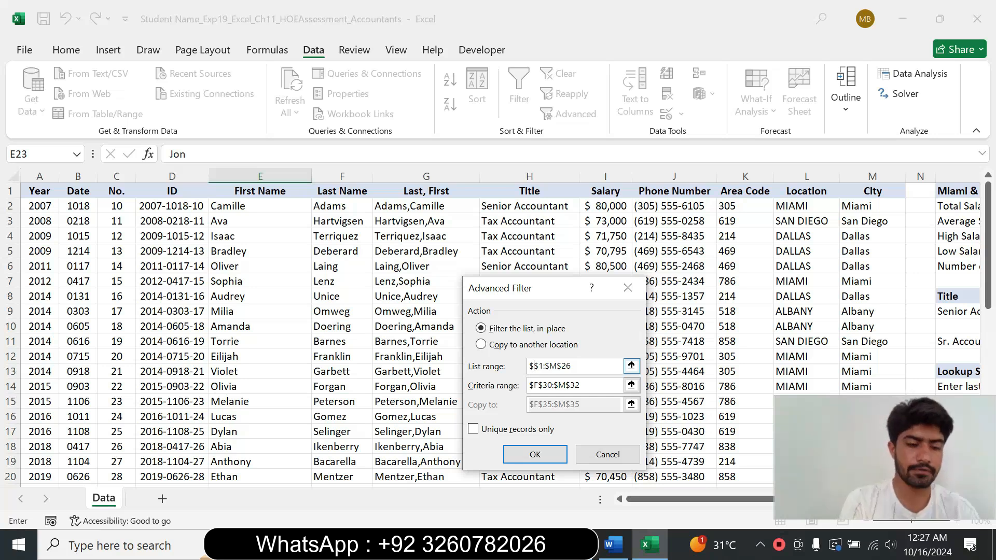
type("A")
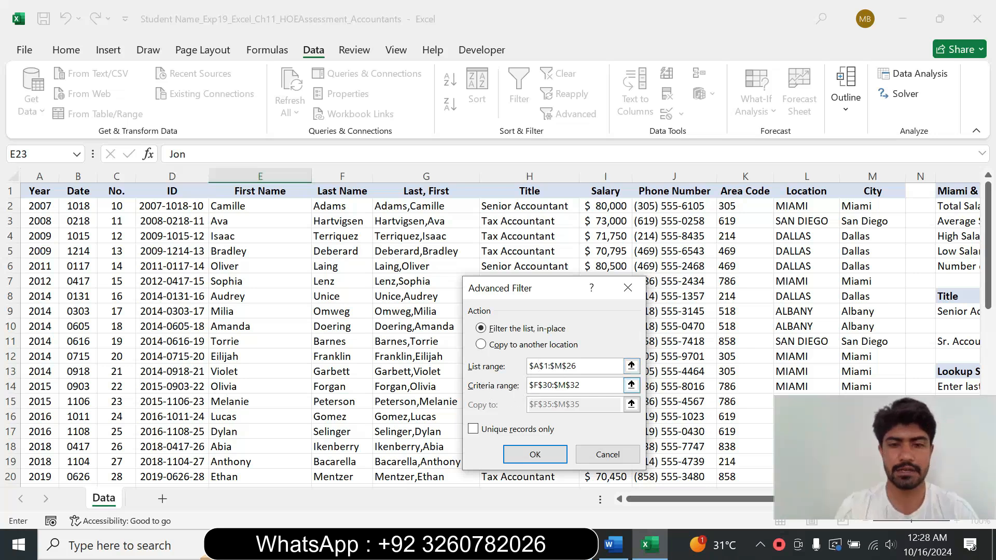
left_click(538, 386)
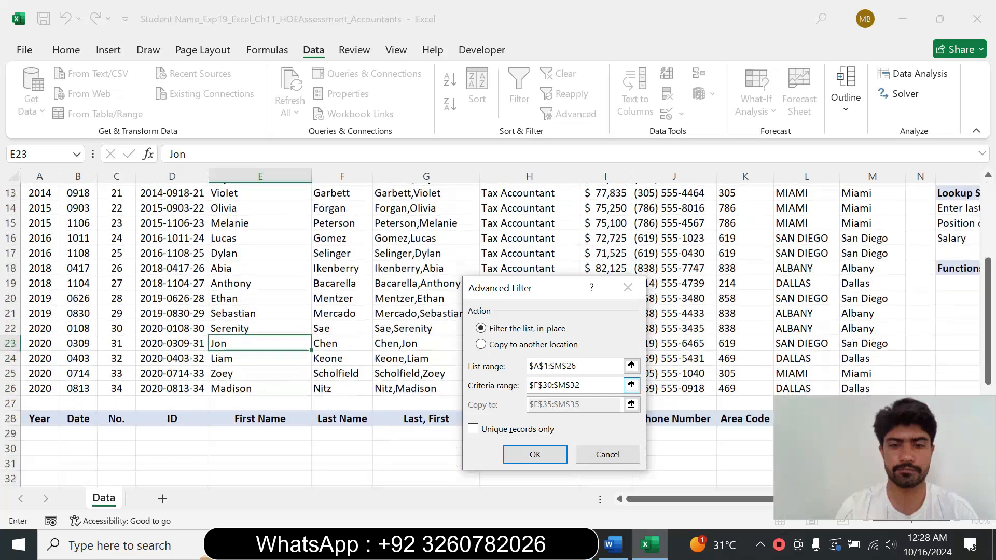
key("BackSpace")
type("A")
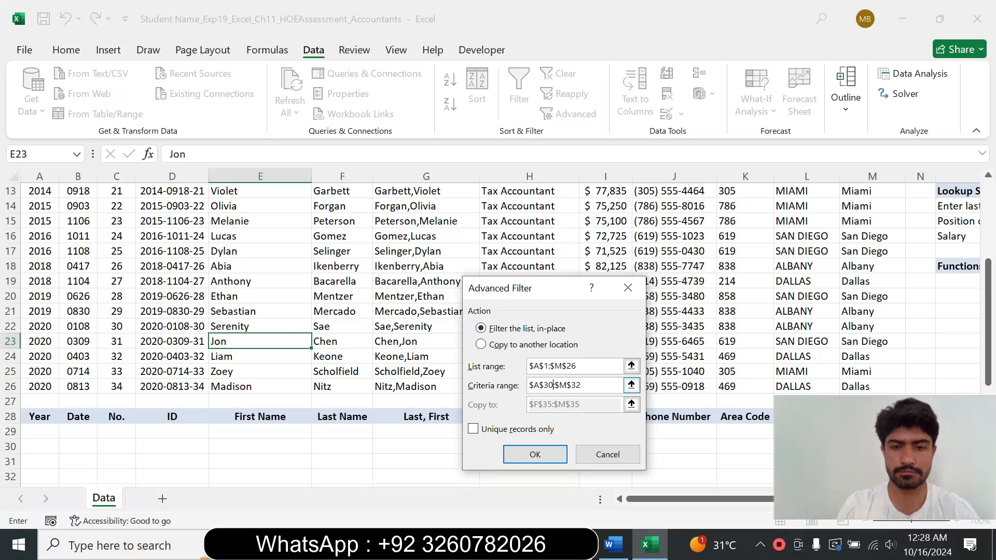
key("BackSpace")
key("BackSpace")
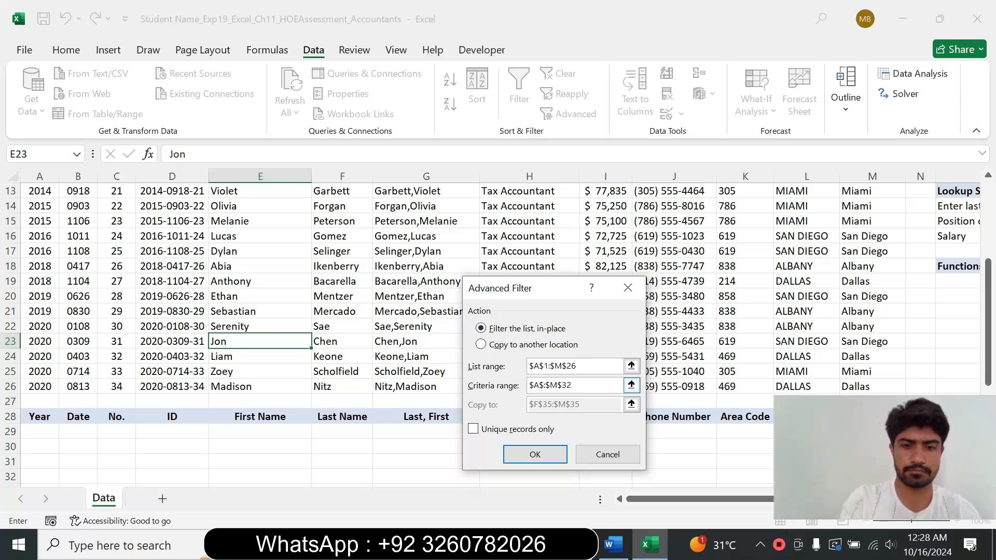
type("28")
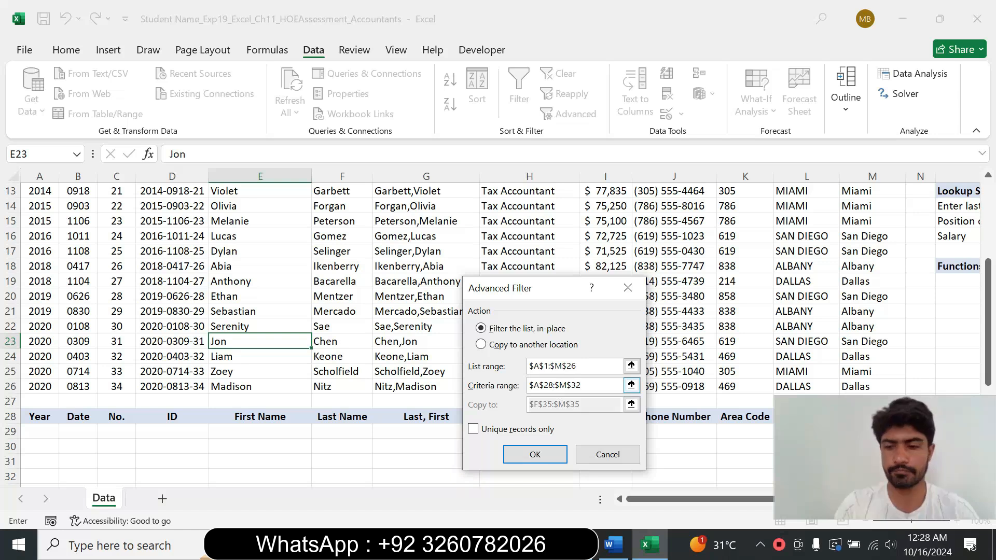
Step: Choose to copy the results to another location, set the copy-to range to $A$32:$M$32, and run the filter
left_click(487, 346)
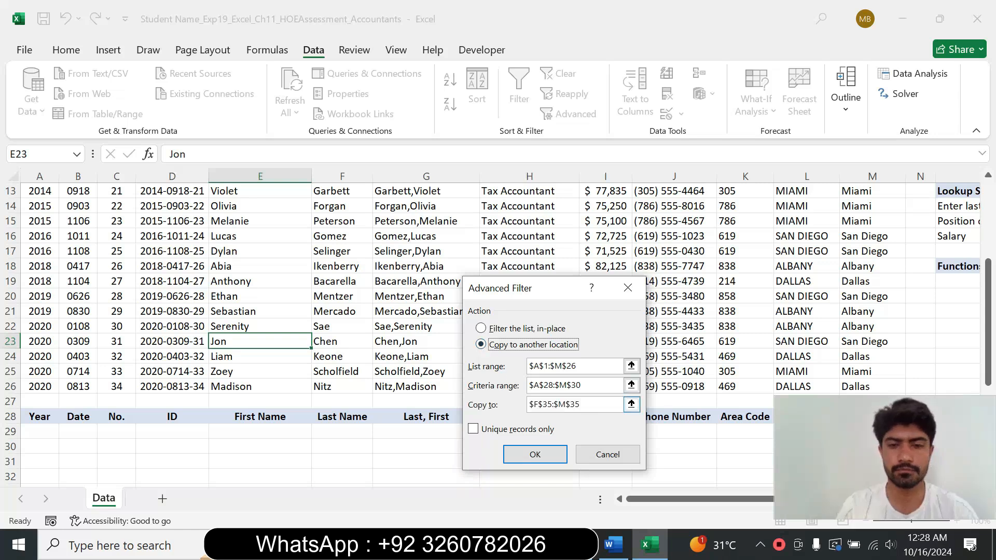
scroll(631, 404, "down", 1)
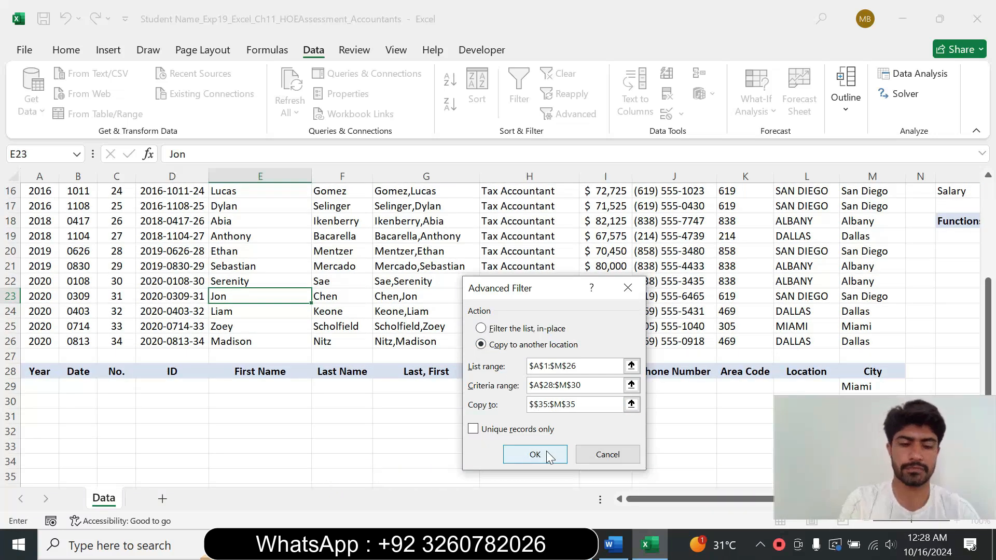
type("A")
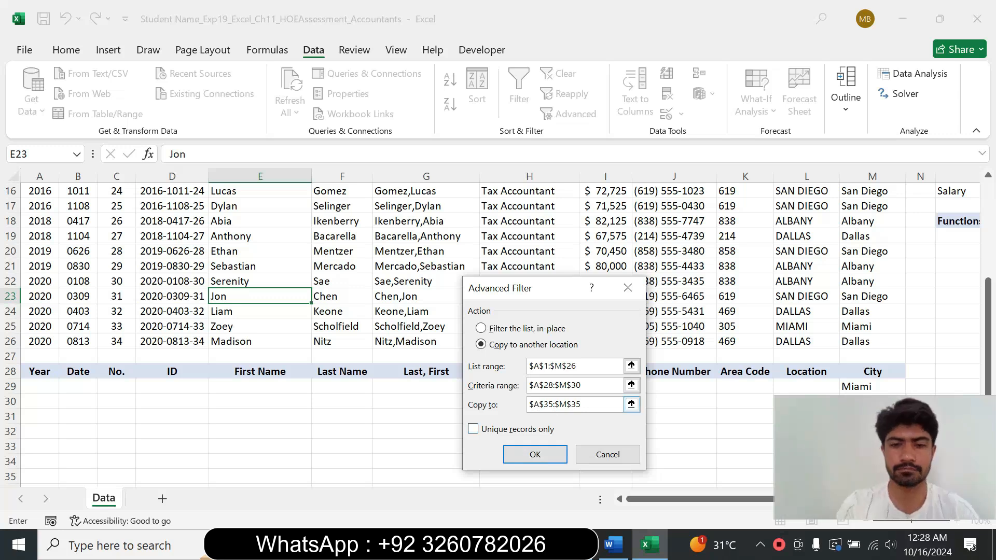
key("BackSpace")
type("2")
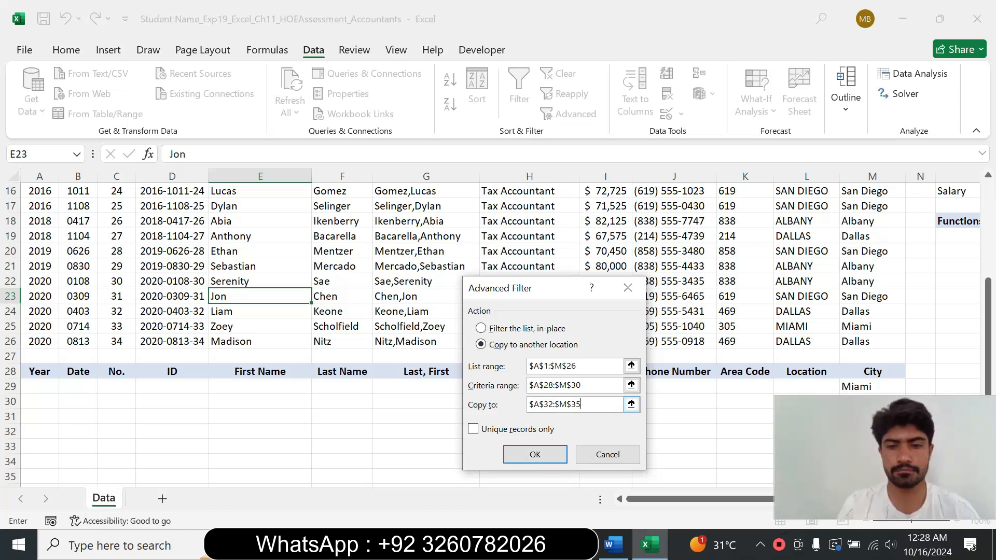
type("2")
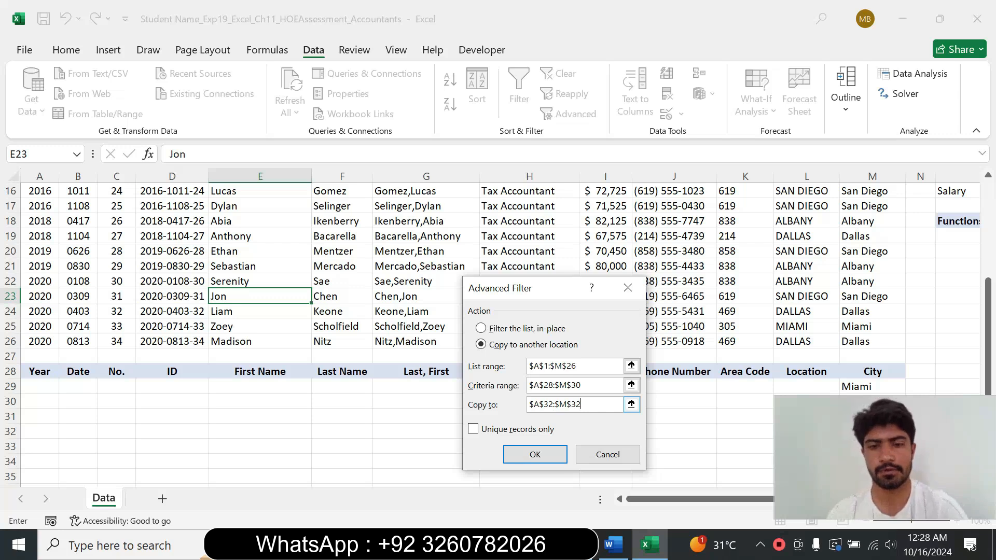
left_click(535, 454)
mouse_move(992, 332)
left_mouse_down()
mouse_move(988, 339)
mouse_move(987, 319)
left_mouse_up()
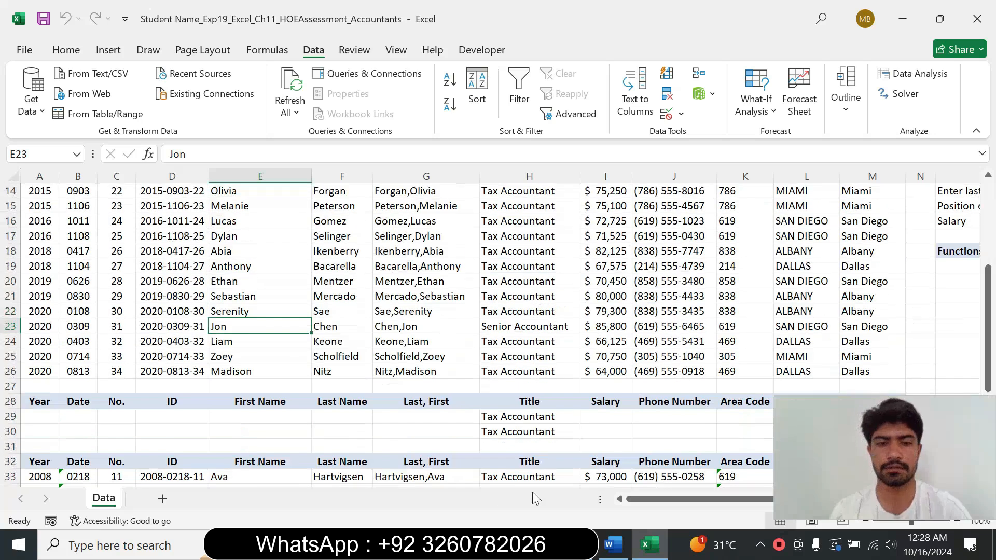
left_click(432, 472)
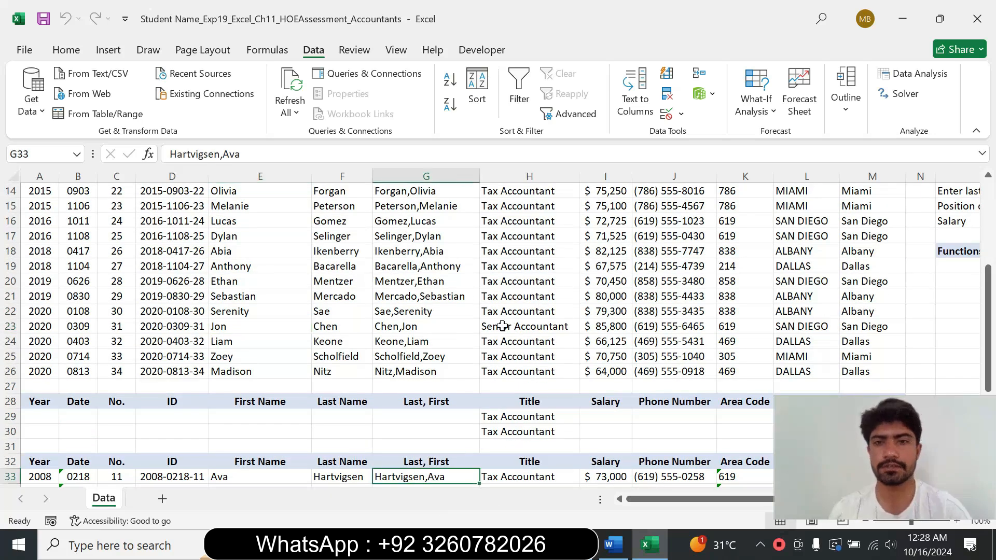
Step: Reset the step 8 instruction text to 9 pt and remove its highlight
left_click(613, 545)
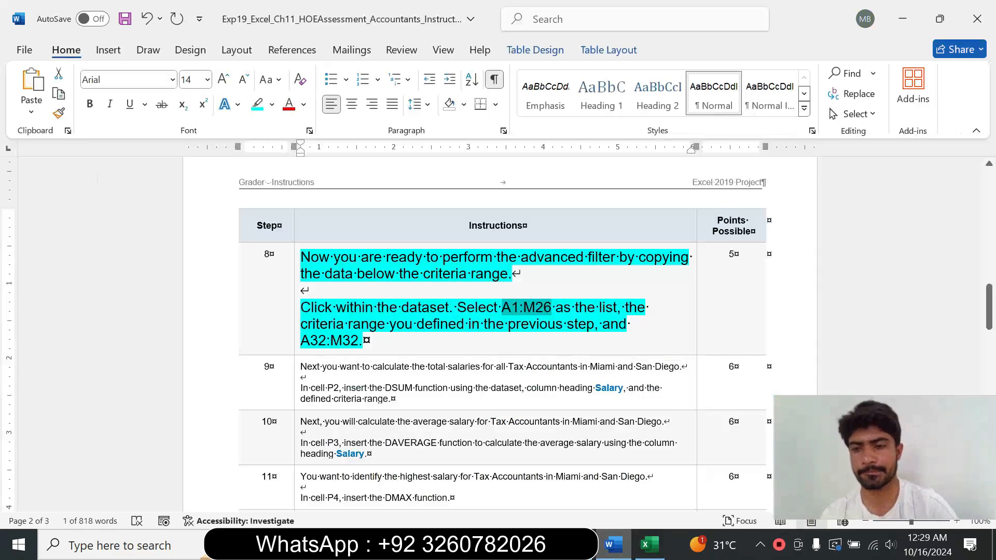
left_click(294, 295)
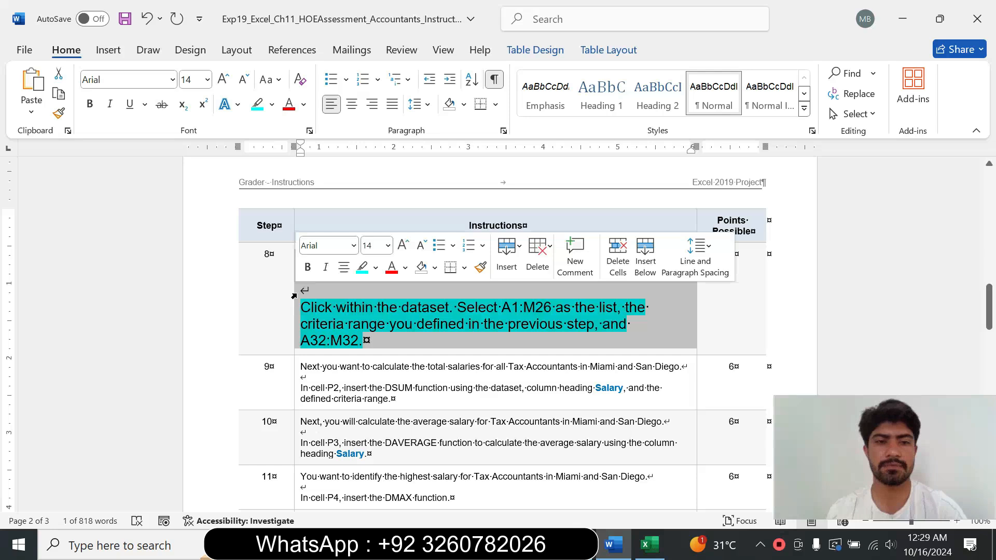
left_click(388, 245)
left_click(389, 285)
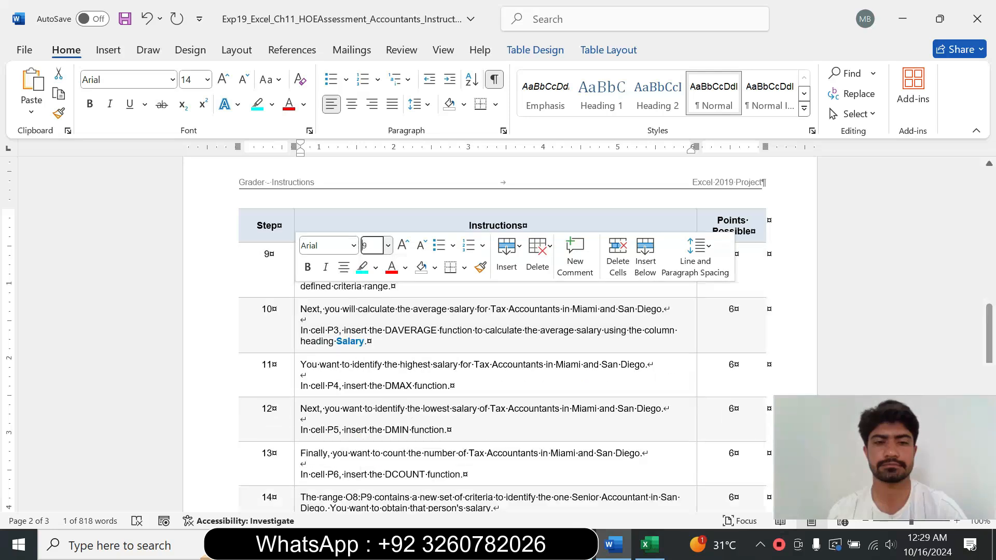
left_click(378, 269)
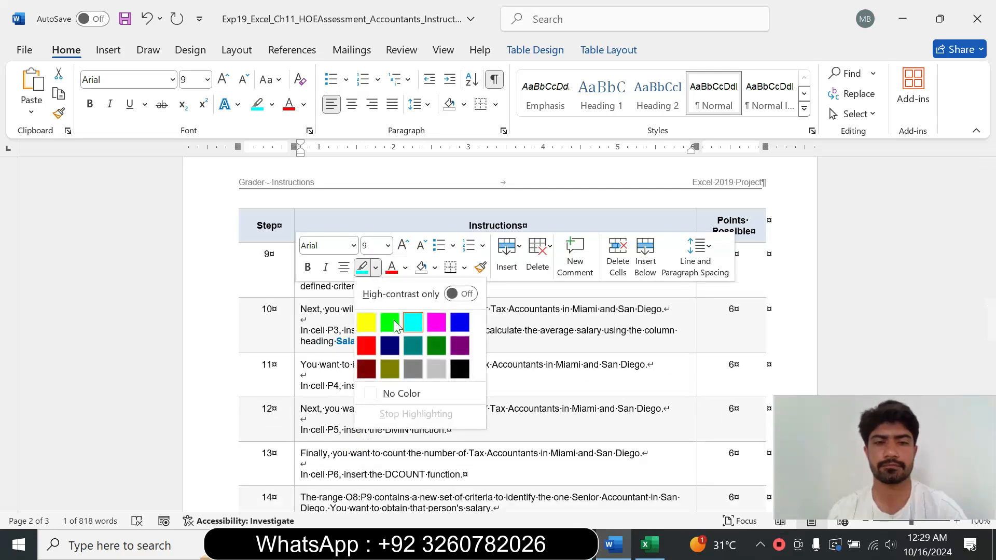
left_click(395, 394)
Step: Enlarge the step 9 instruction text to 16 pt and highlight it in turquoise
left_click(292, 290)
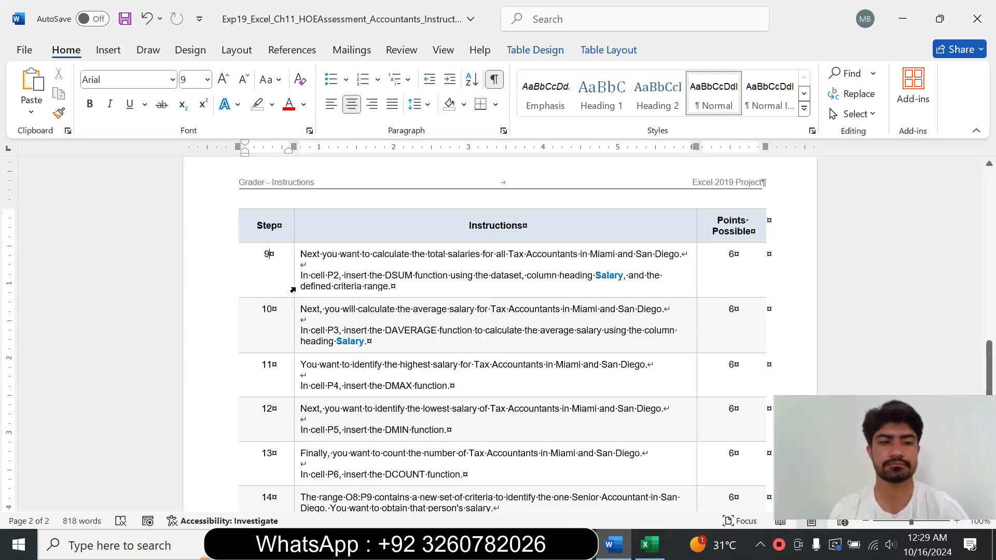
left_click(292, 290)
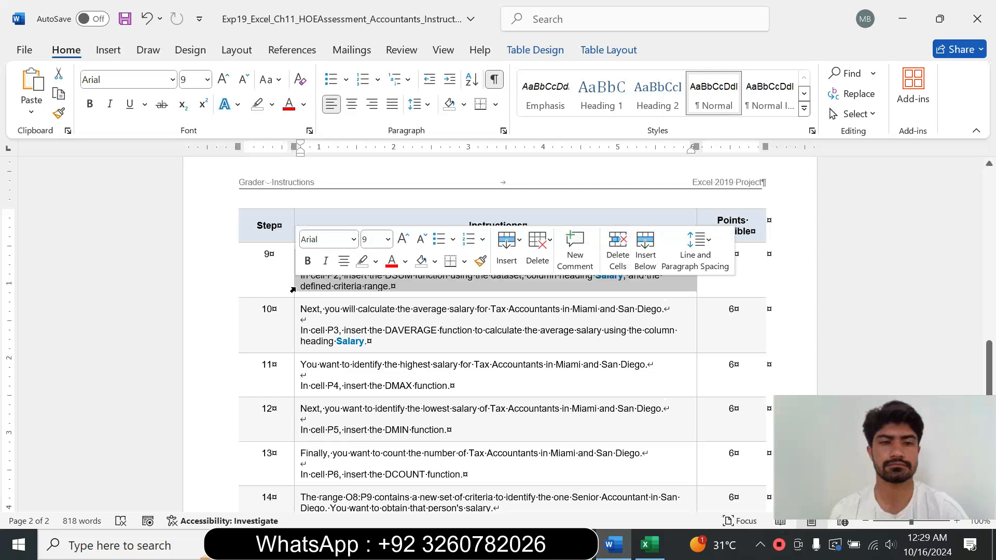
left_click(388, 239)
left_click(375, 374)
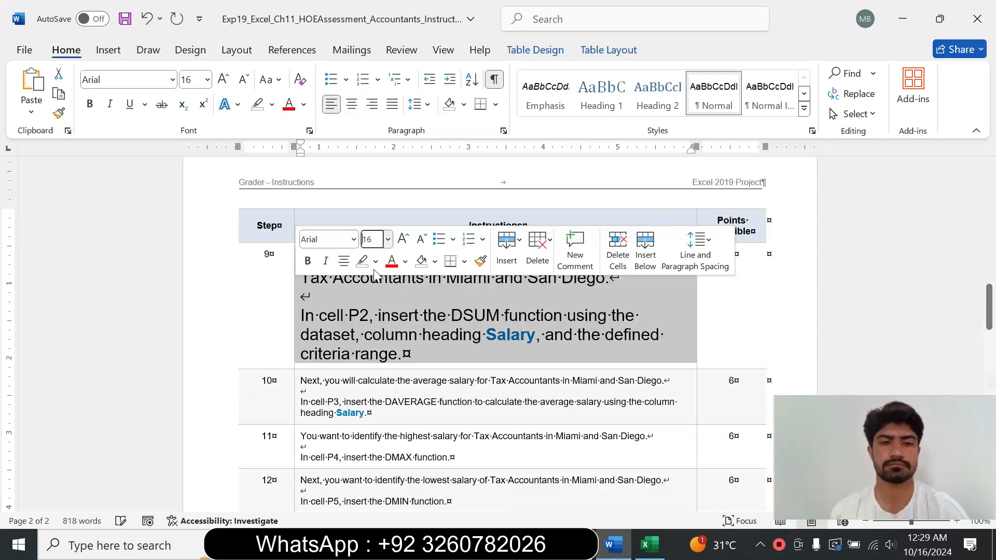
left_click(375, 260)
left_click(408, 318)
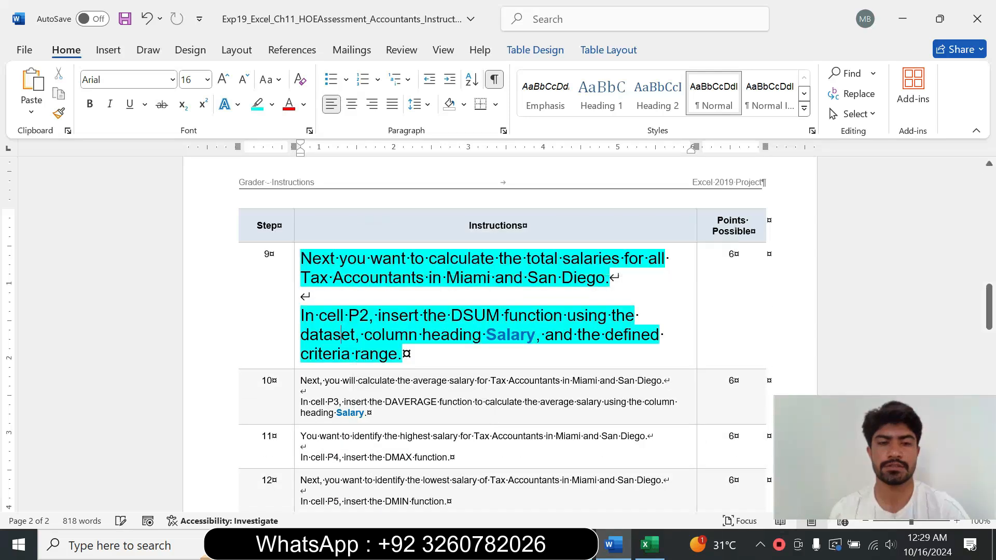
Step: Read through the step 9 instruction text
left_click_drag(302, 259, 619, 278)
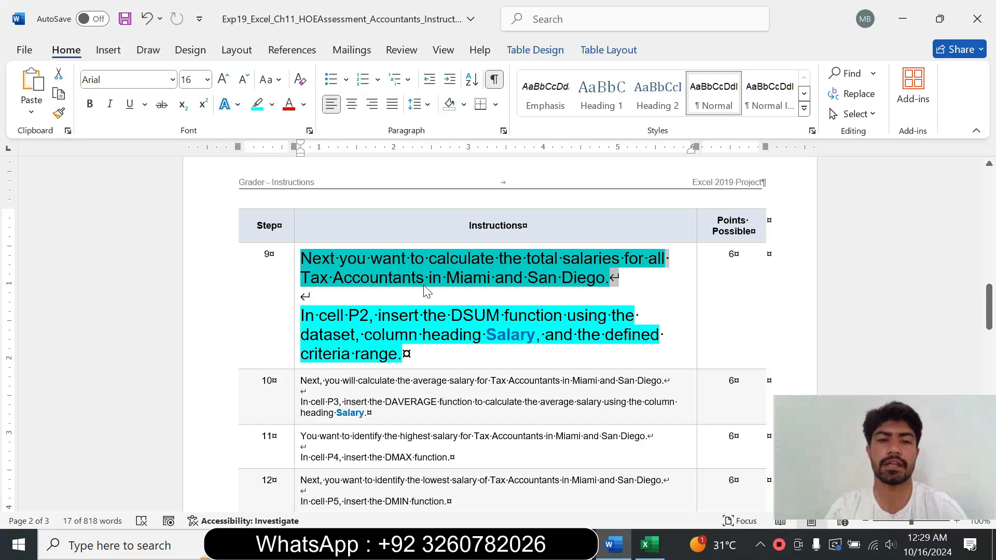
left_click_drag(302, 315, 402, 354)
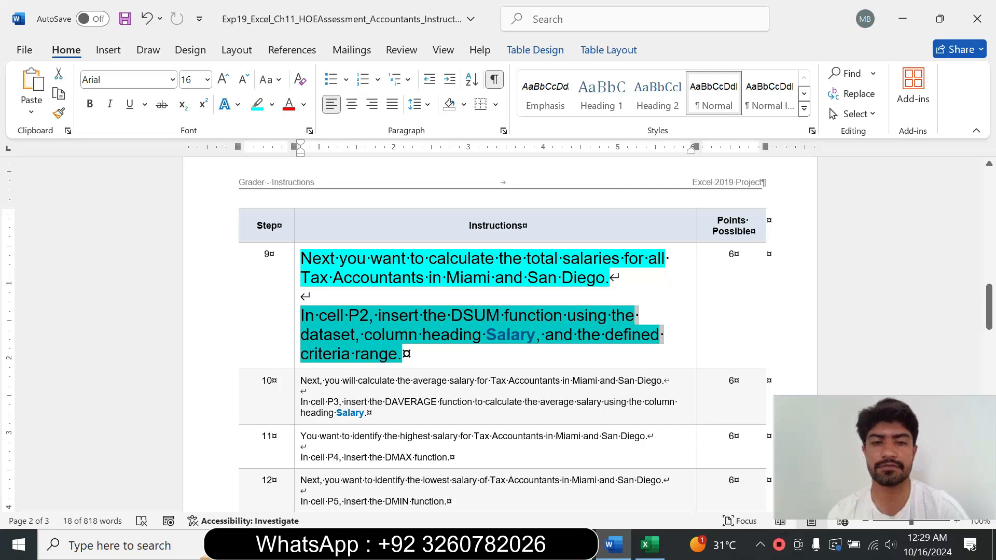
left_click(301, 317)
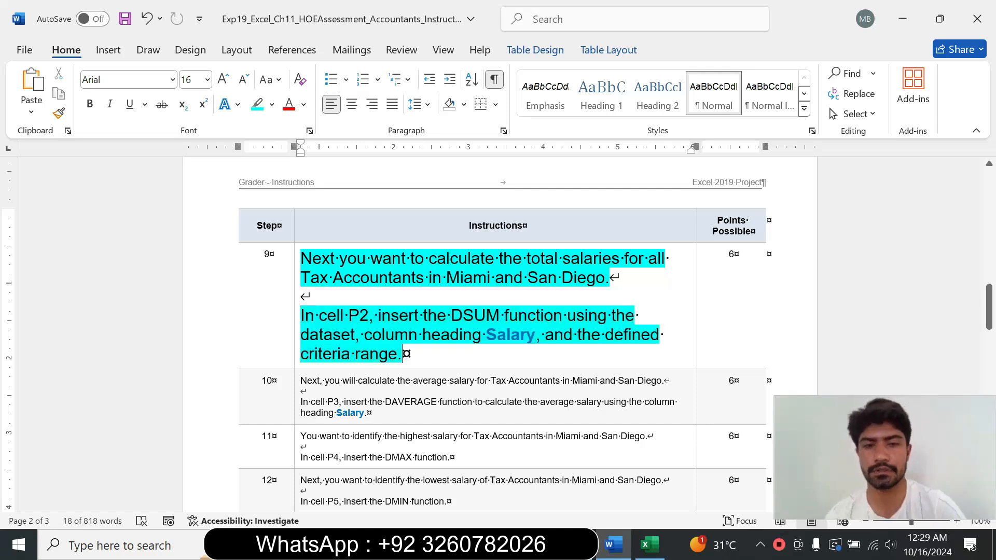
left_click_drag(302, 317, 348, 321)
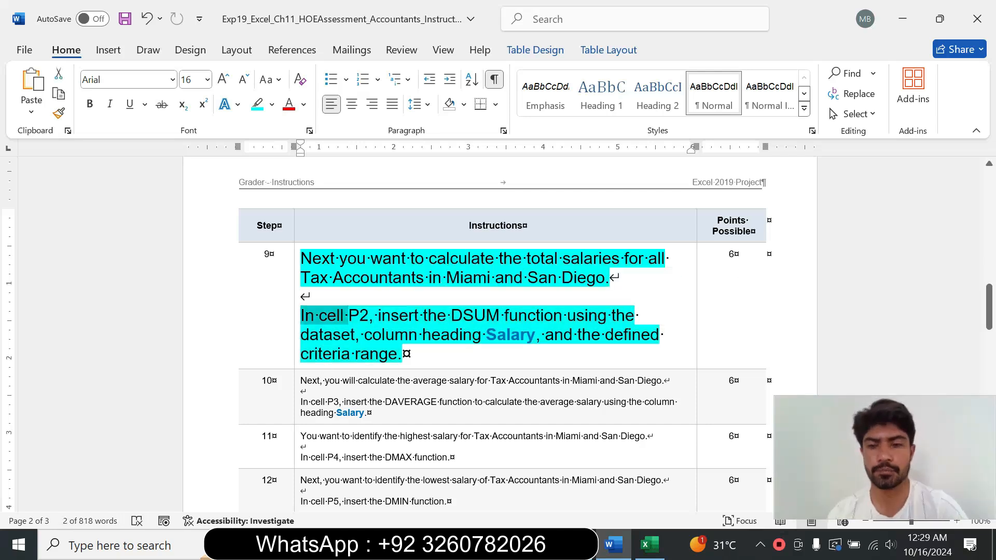
Step: In cell P2, insert a DSUM function with database B1:M26, field "Salary", and criteria range B28:M30
left_click(649, 544)
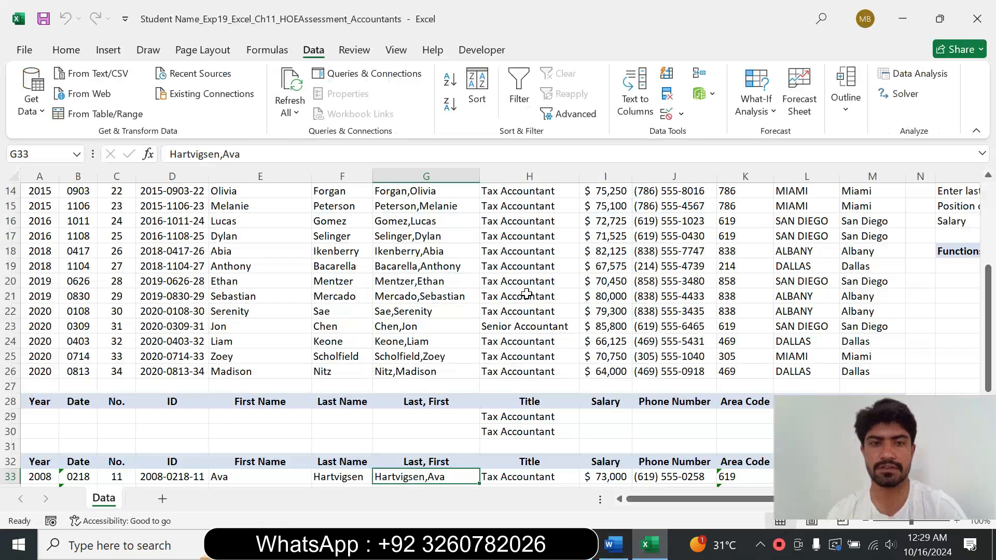
left_click_drag(988, 291, 988, 207)
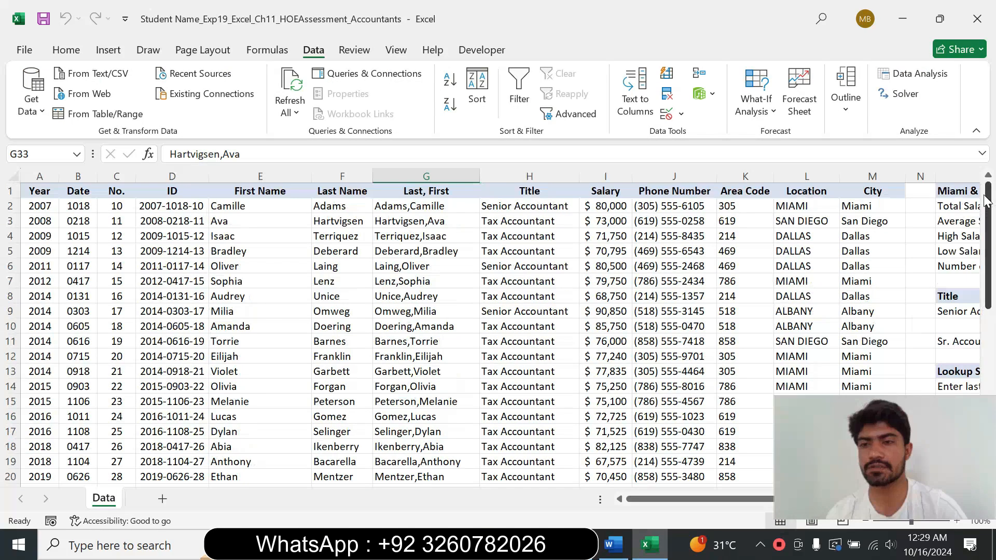
left_click_drag(687, 500, 845, 485)
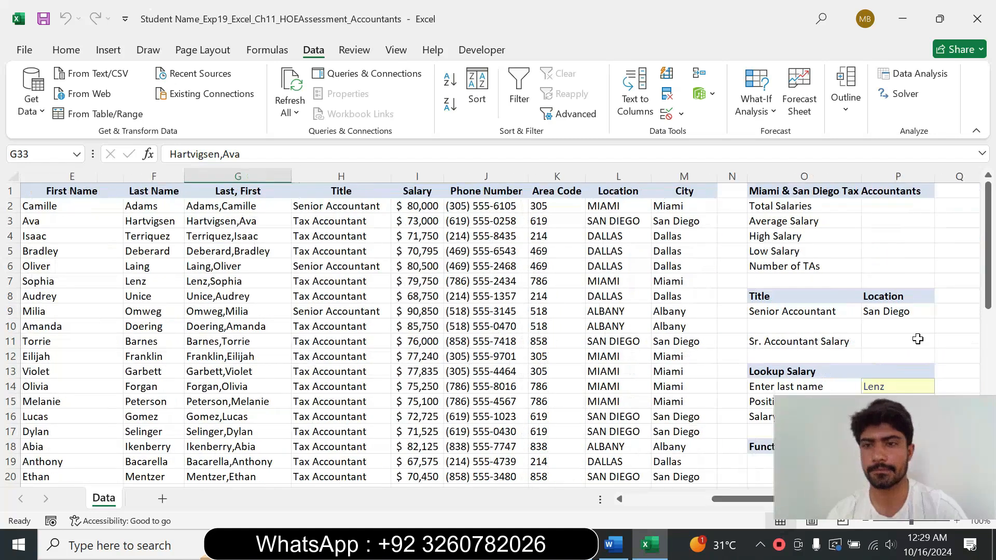
left_click(897, 206)
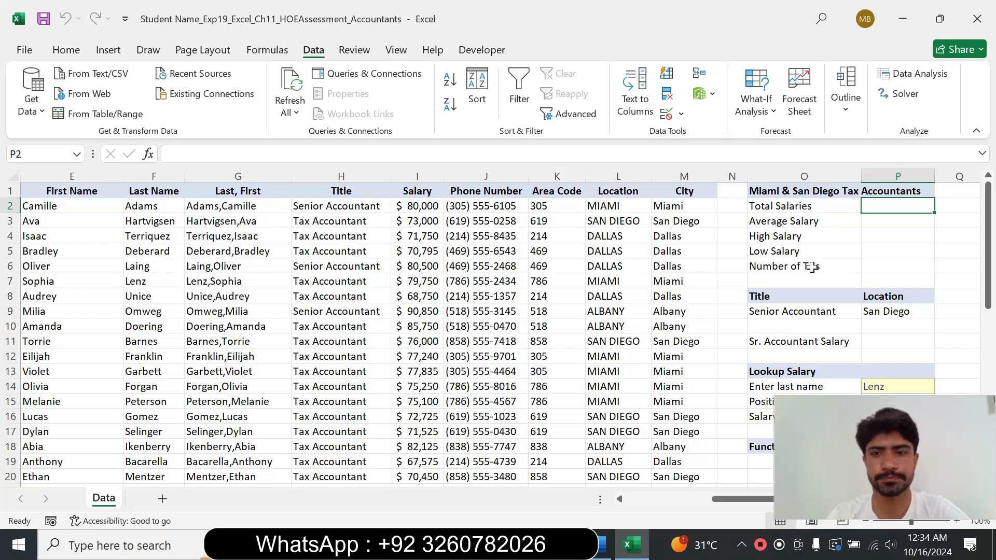
left_click(600, 545)
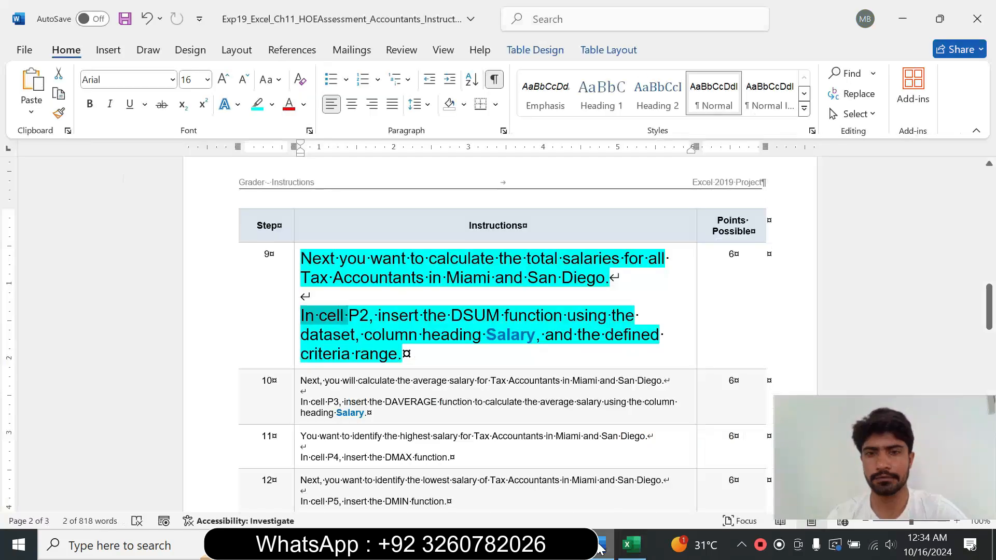
left_click_drag(379, 315, 485, 334)
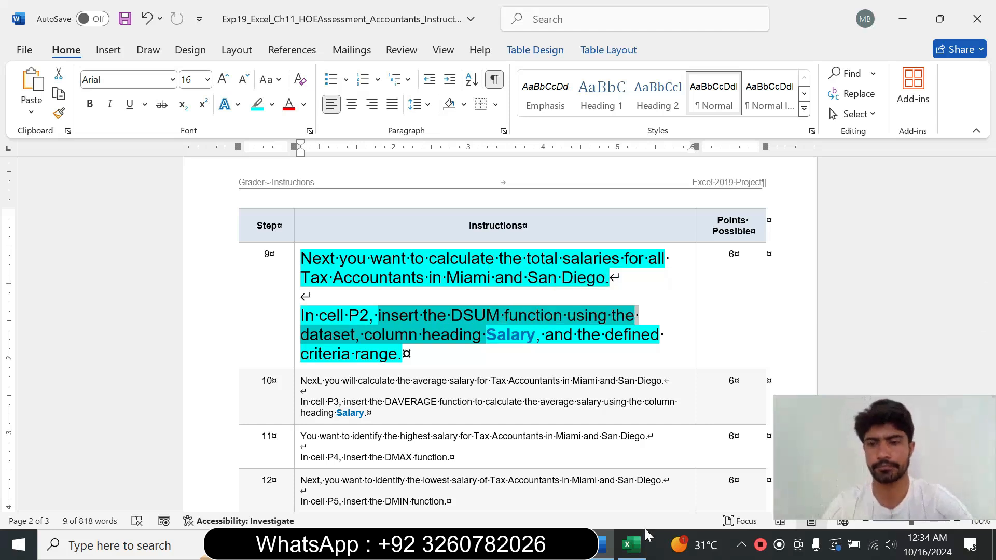
left_click(627, 551)
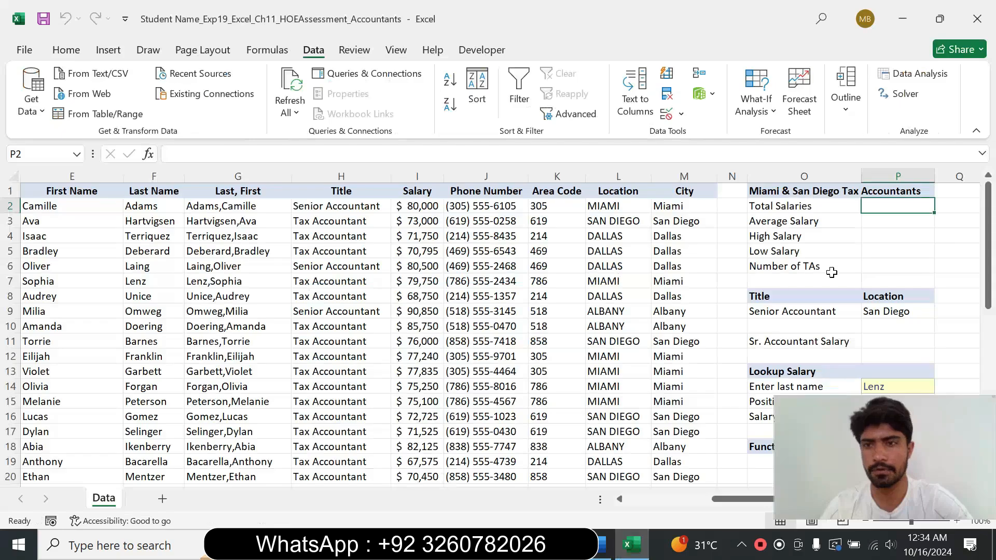
type("=")
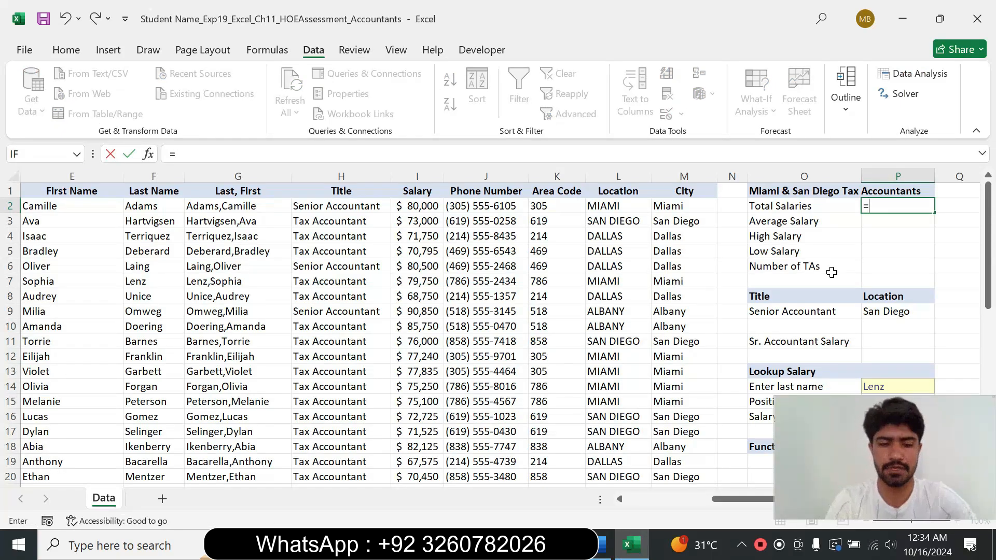
type("ds")
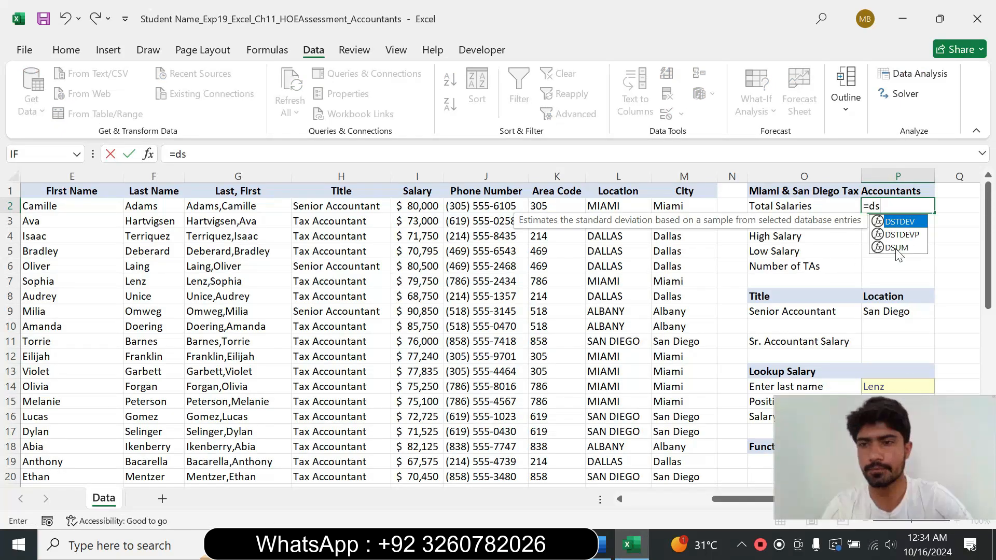
double_click(896, 247)
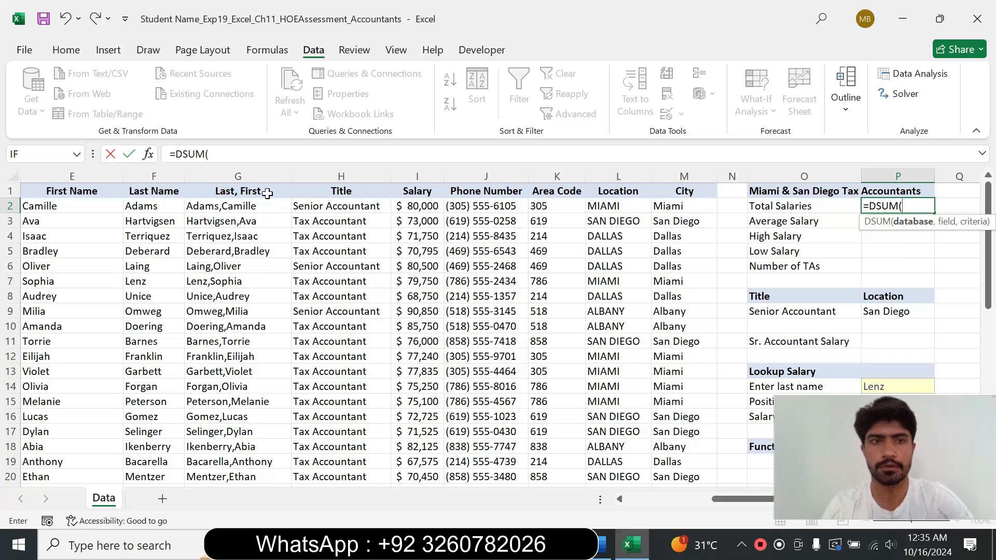
left_click(149, 157)
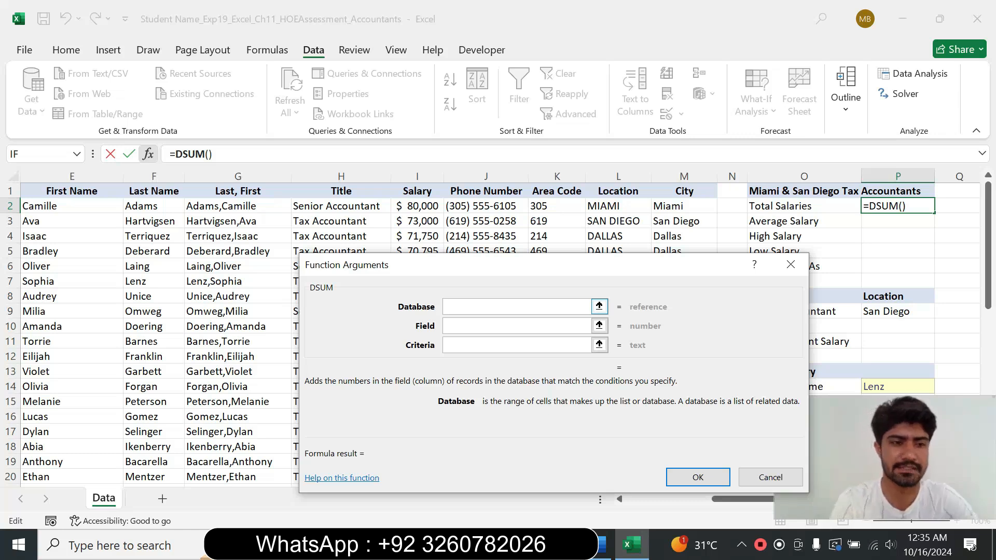
type("B1")
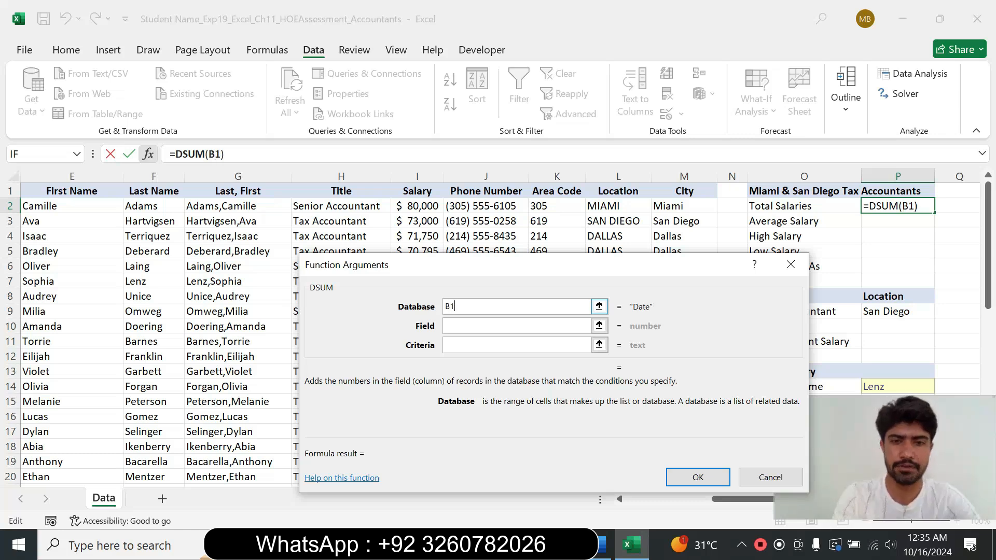
type(":M26")
key("Tab")
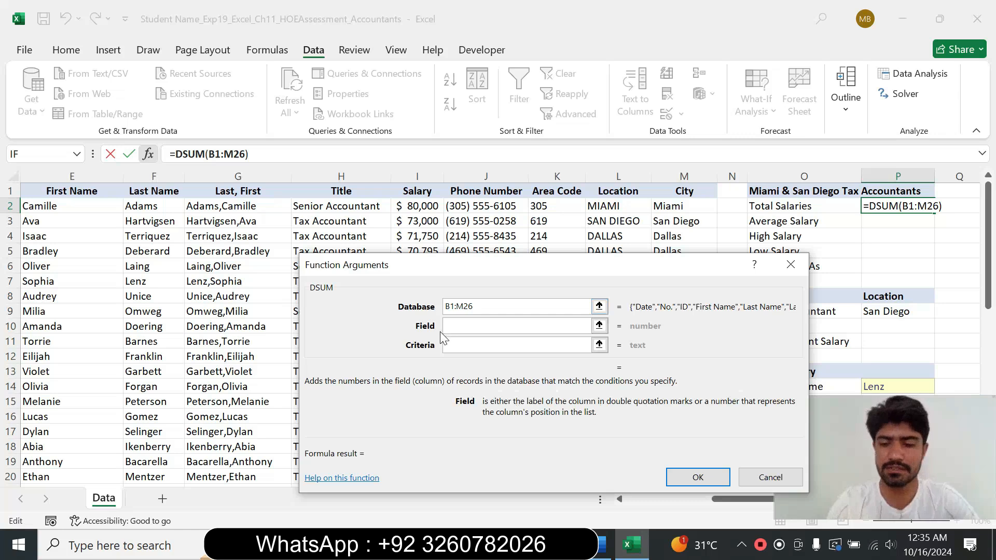
type("\"S")
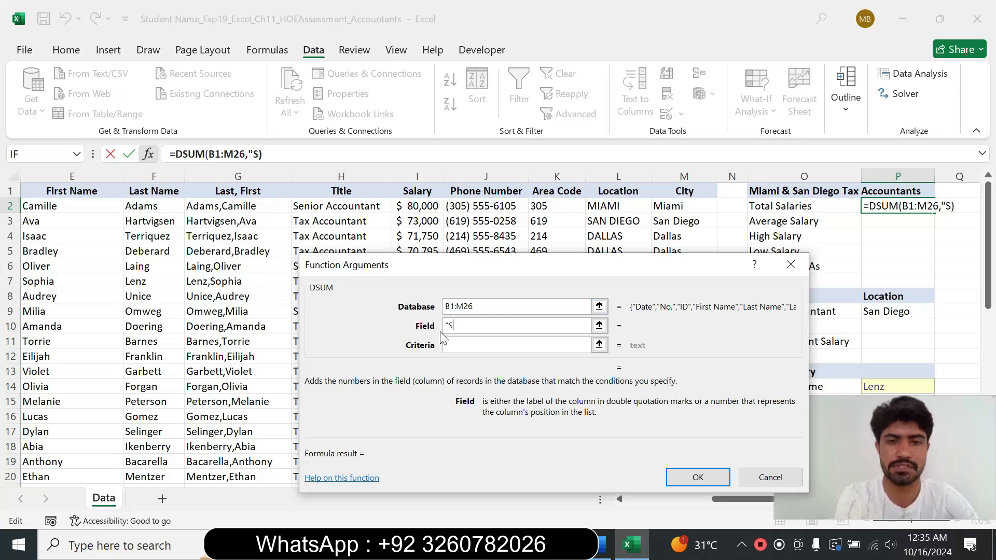
type("alar")
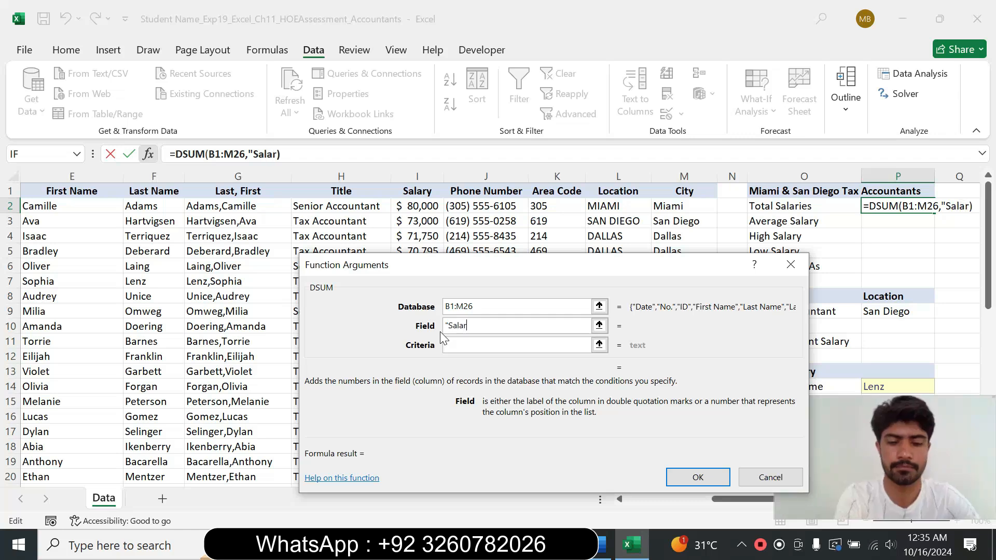
type("y\"")
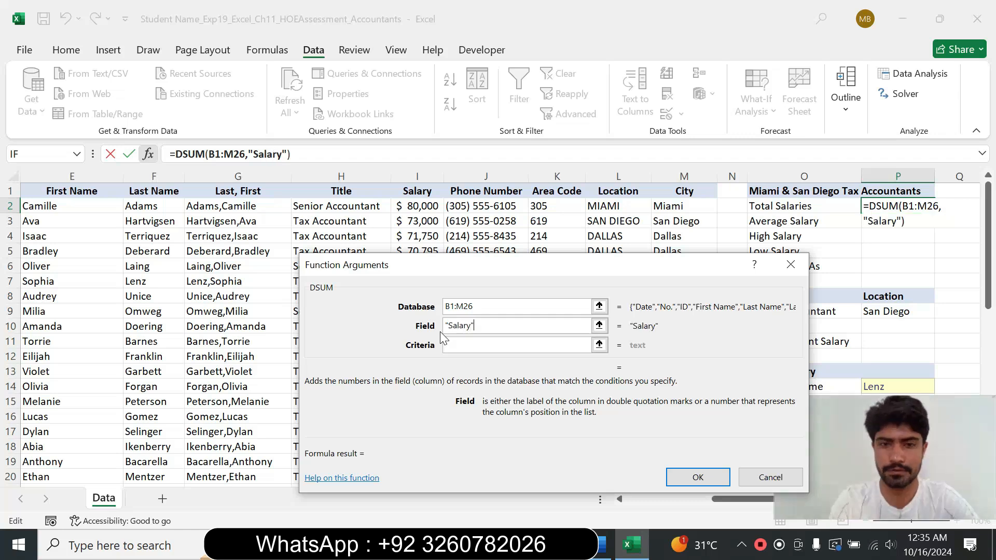
key("Tab")
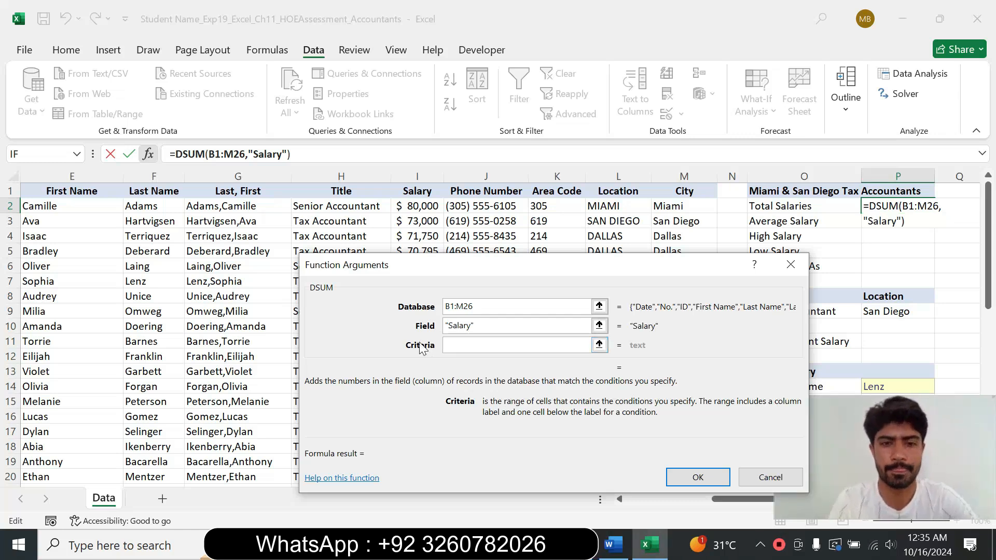
type("B2")
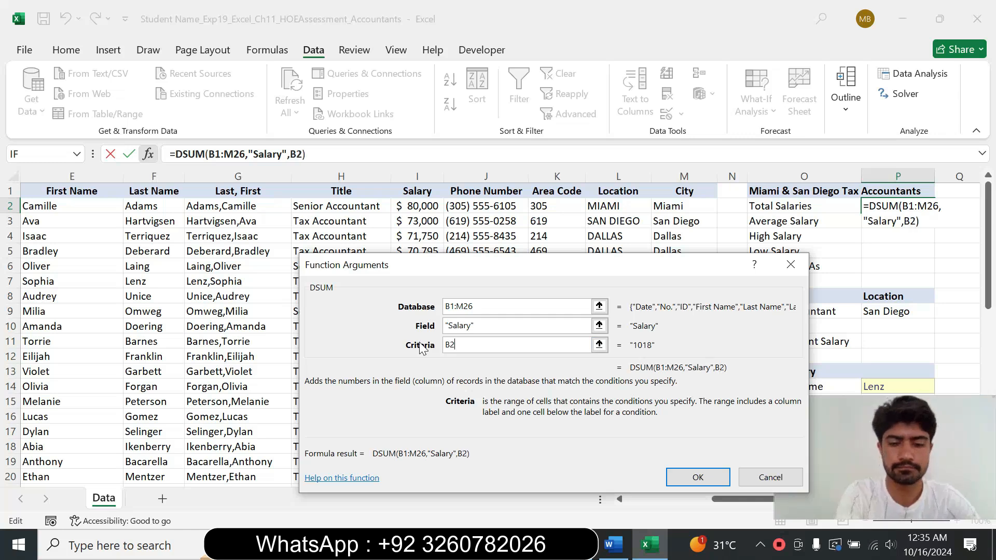
type("8:")
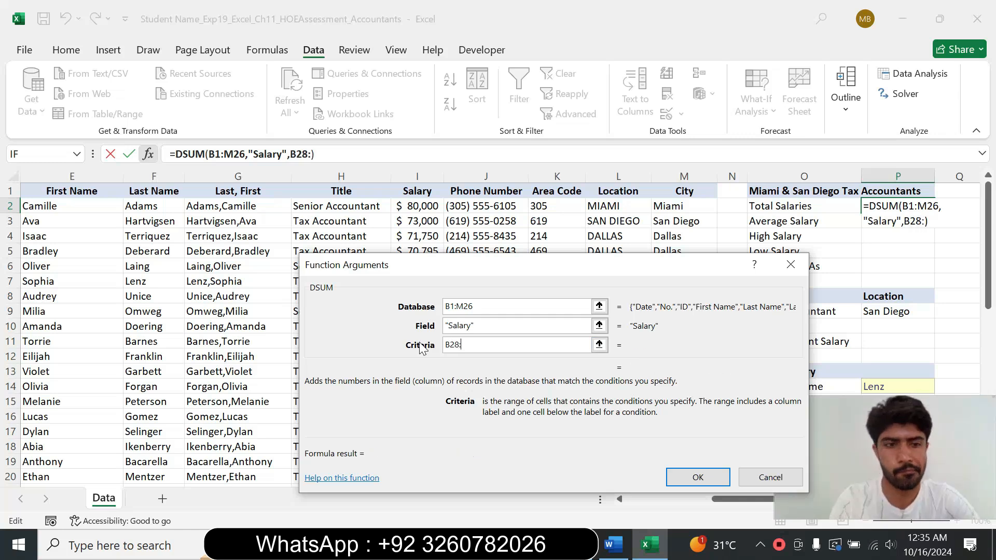
type("M30")
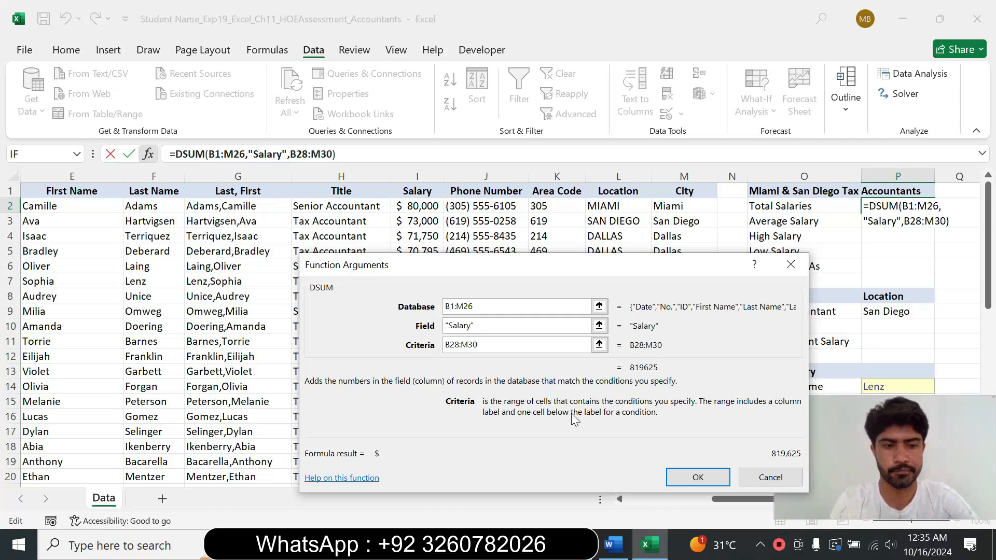
left_click(700, 477)
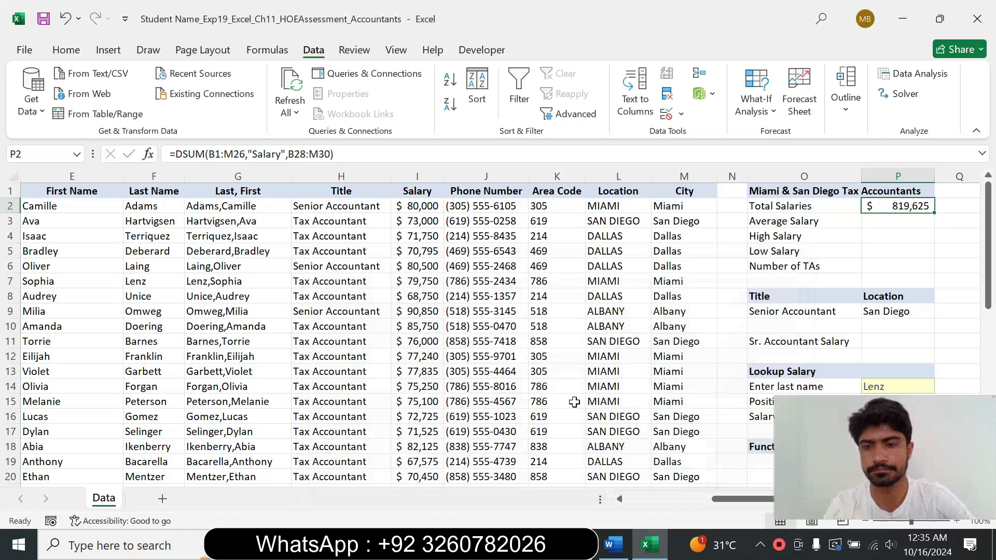
Step: Reset the step 9 instruction text to 9 pt and remove its highlight
left_click(613, 545)
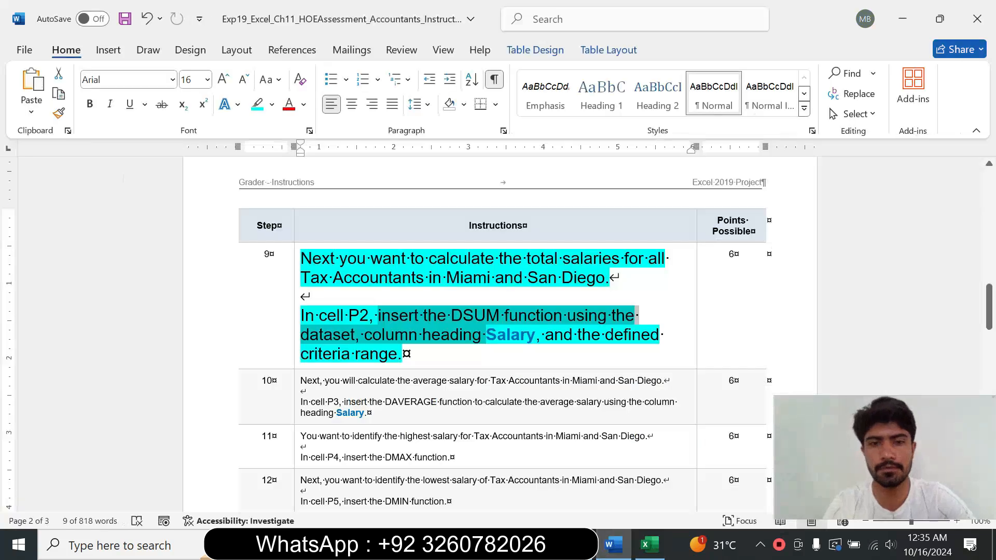
left_click(296, 336)
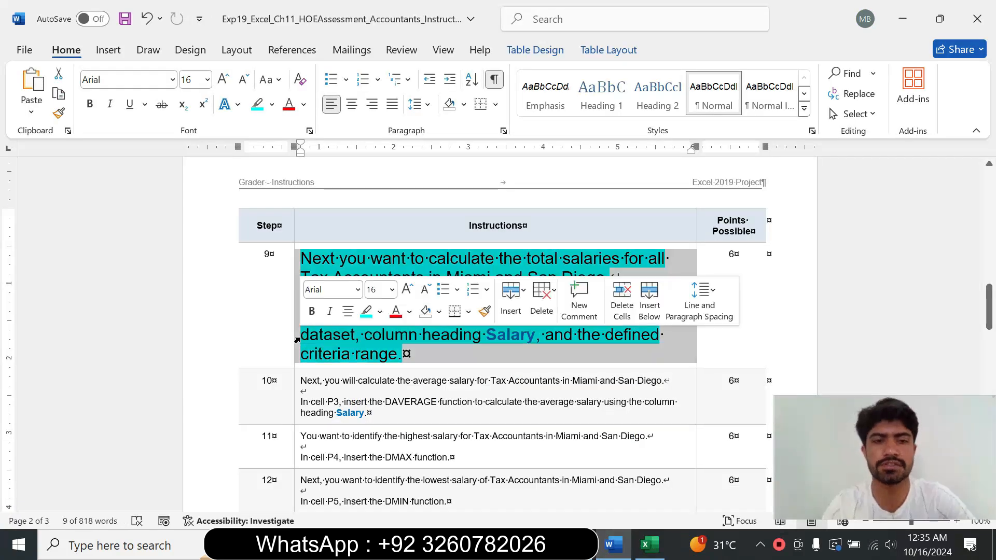
left_click(393, 290)
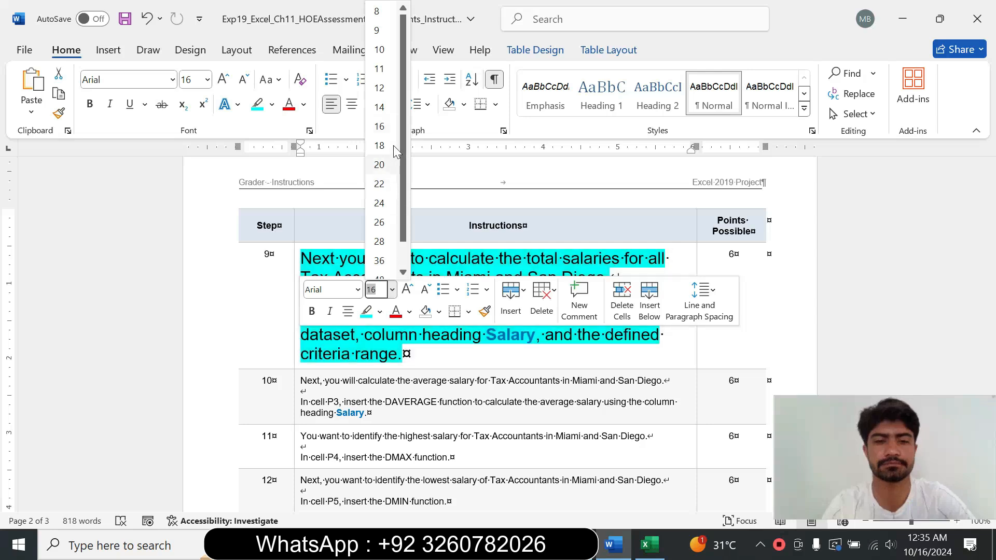
left_click(377, 31)
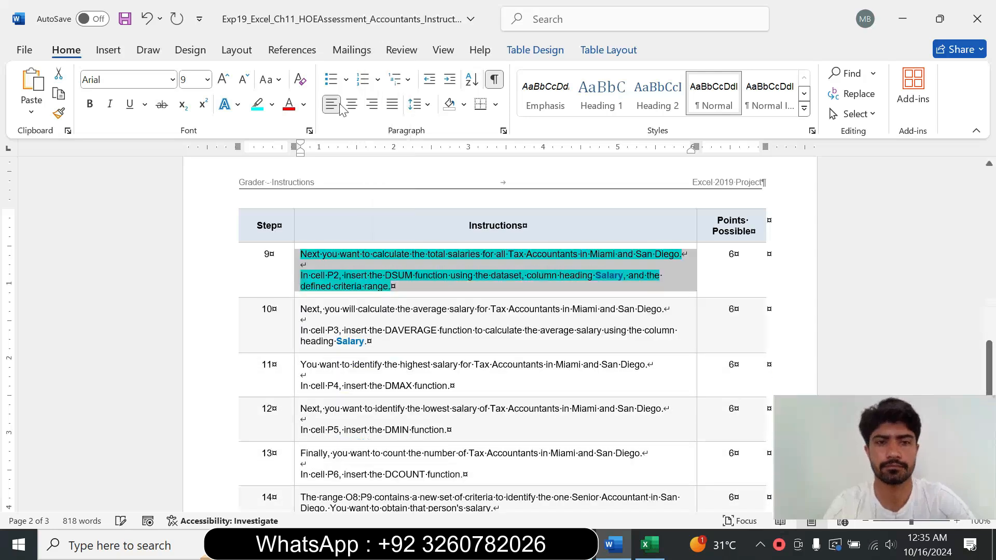
left_click(272, 105)
left_click(294, 230)
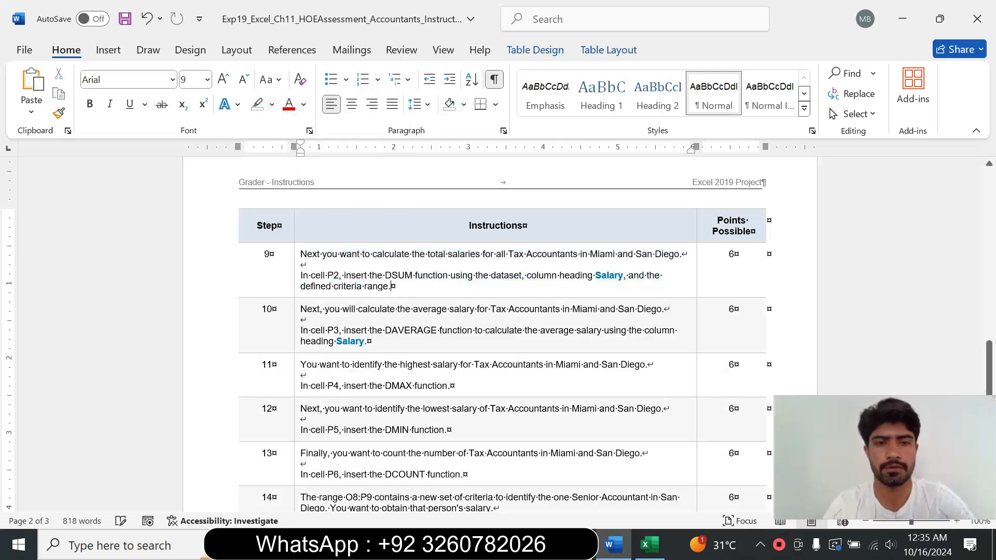
Step: Enlarge the step 10 instruction text to 14 pt, highlight it in turquoise, and read through it
left_click(294, 330)
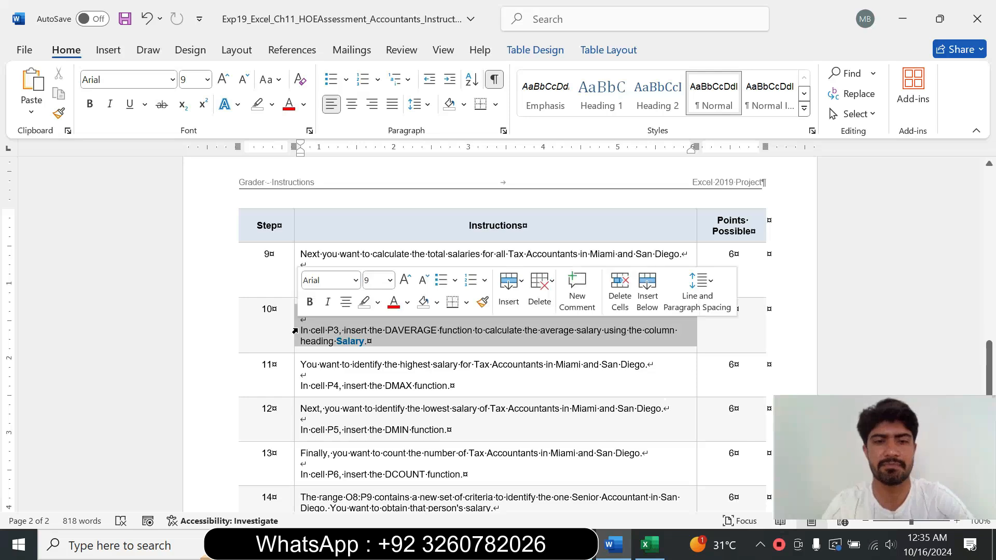
left_click(390, 281)
left_click(377, 107)
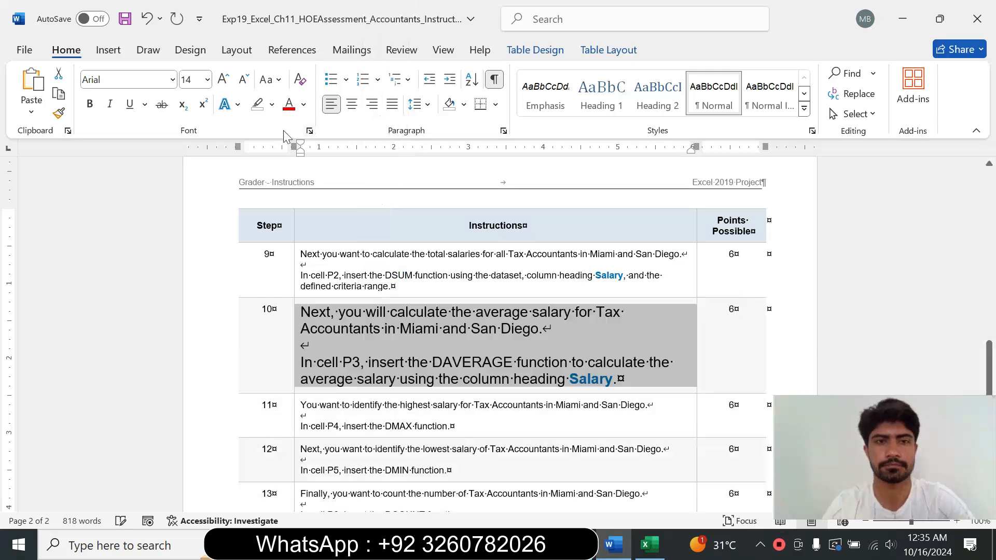
left_click(272, 104)
left_click(305, 157)
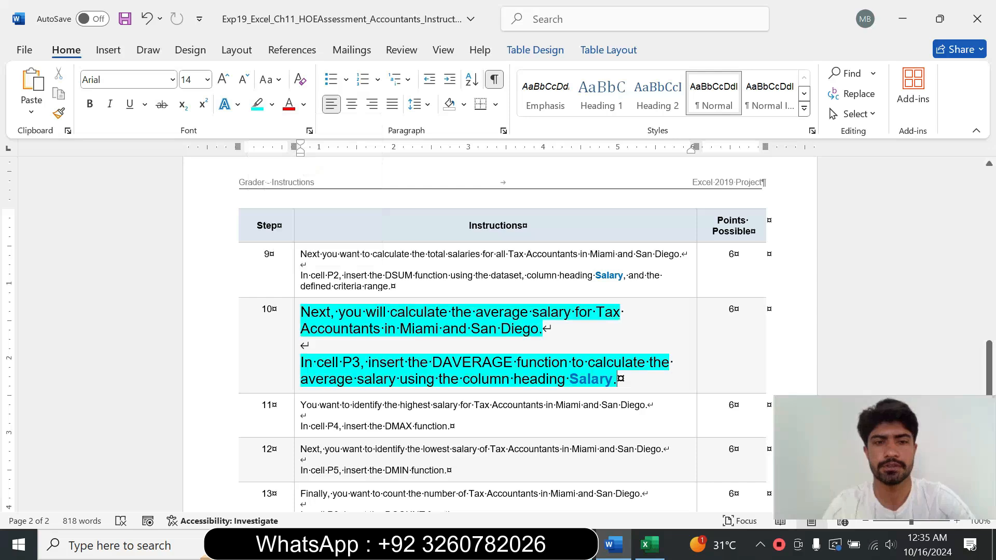
left_click_drag(300, 312, 542, 328)
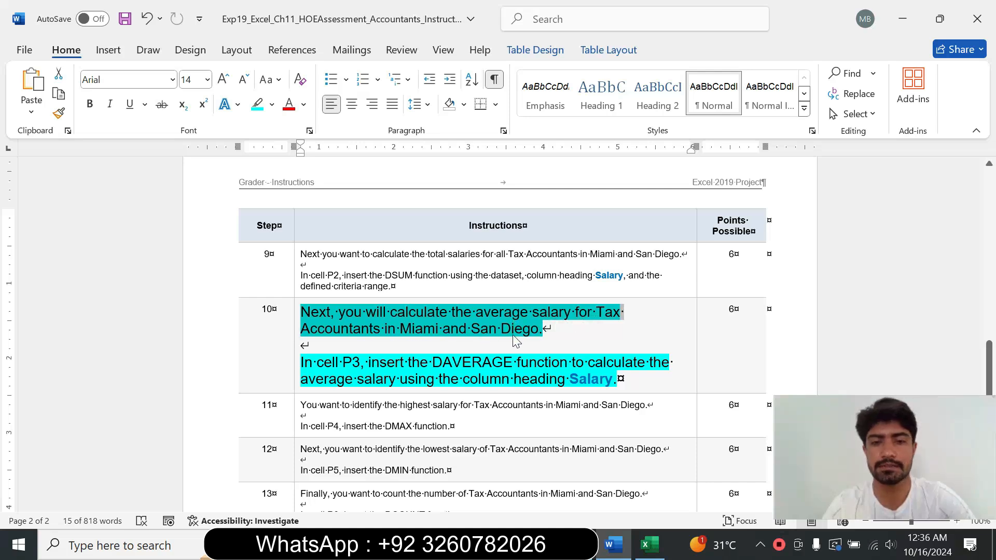
left_click_drag(319, 362, 614, 377)
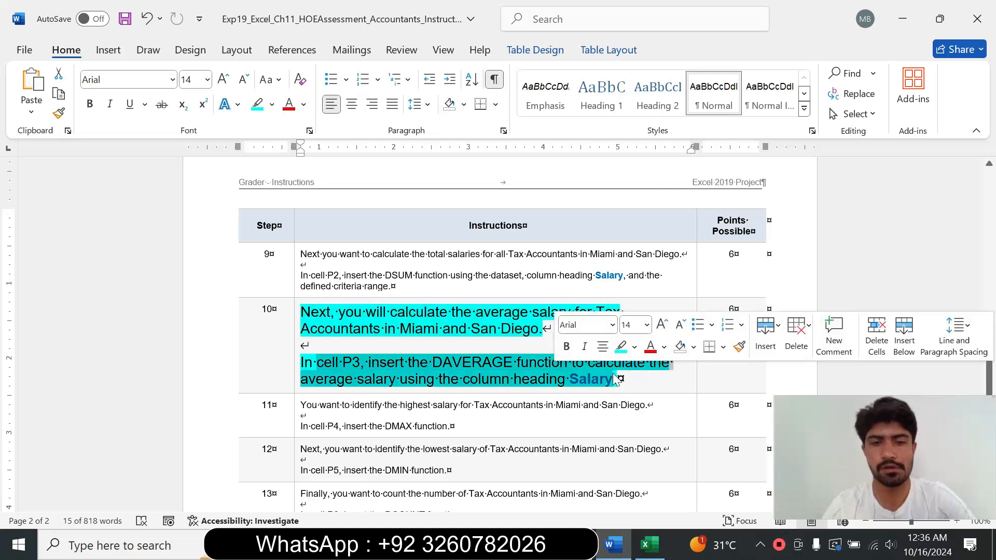
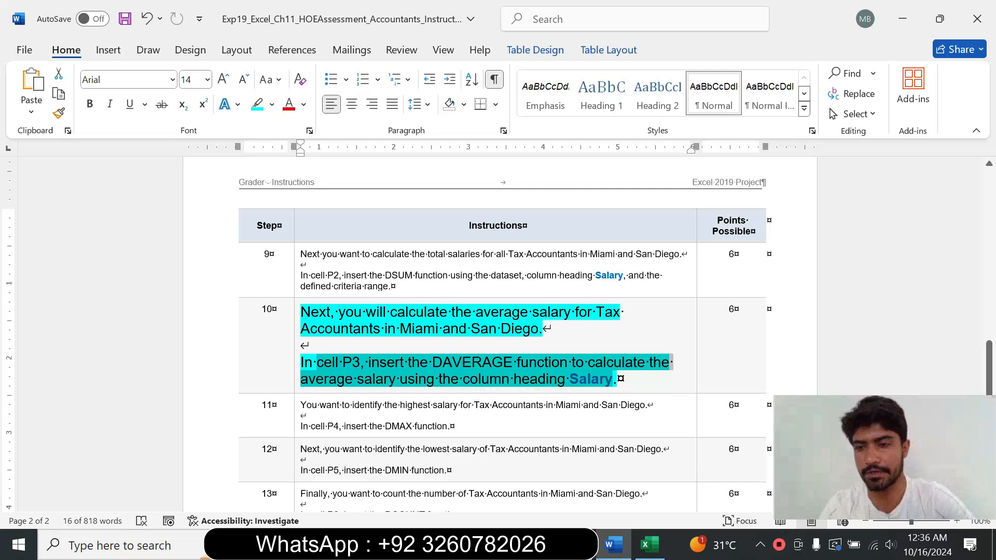
Step: Select and review the 'cell P3, insert the' wording of the step 10 instruction, then return to the workbook
left_click(566, 380)
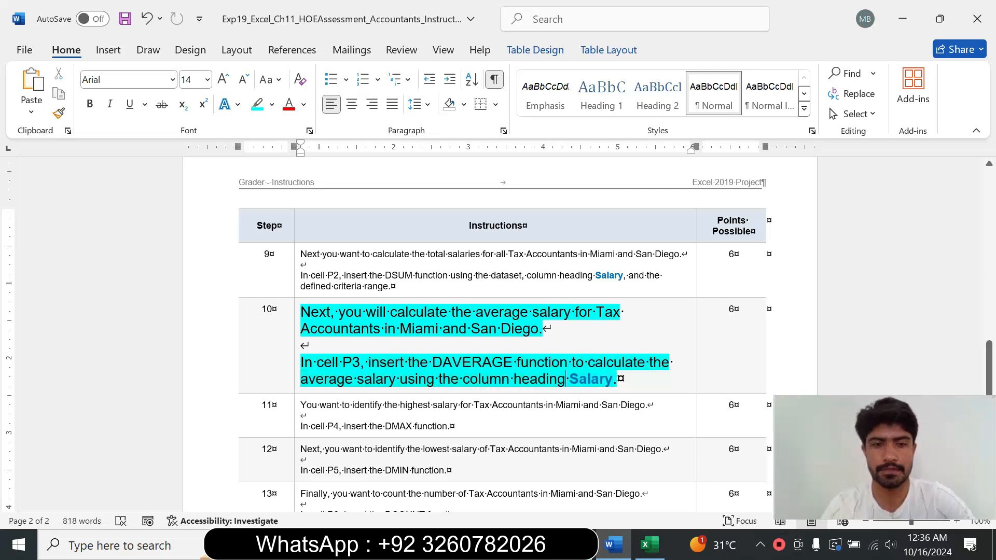
left_click_drag(317, 362, 431, 362)
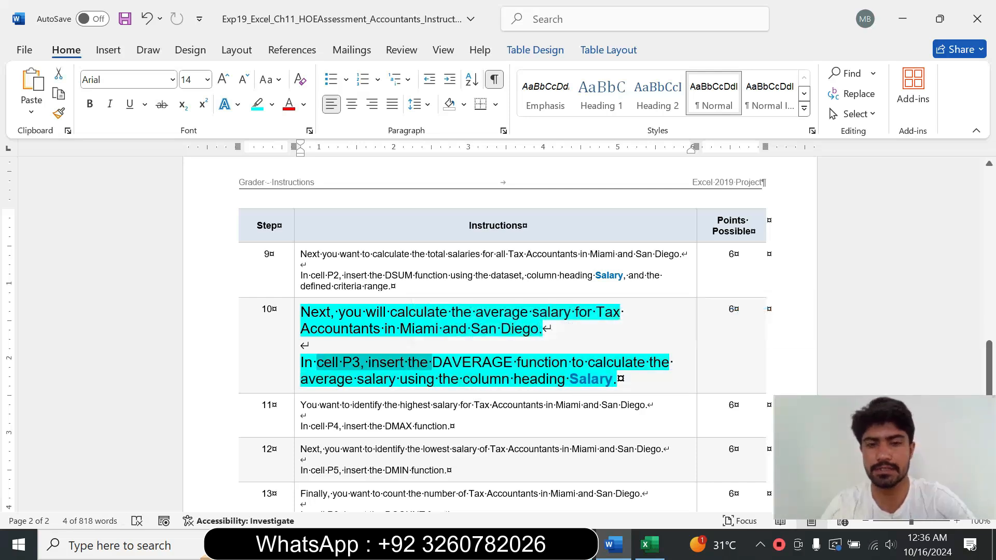
left_click(650, 545)
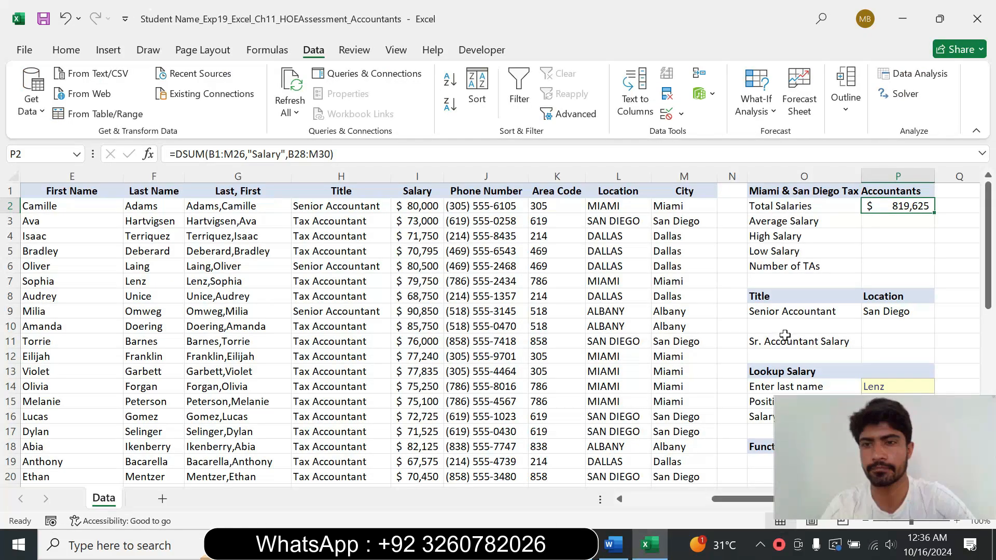
Step: In cell P3, start a DAVERAGE function and open its Function Arguments dialog
left_click(882, 221)
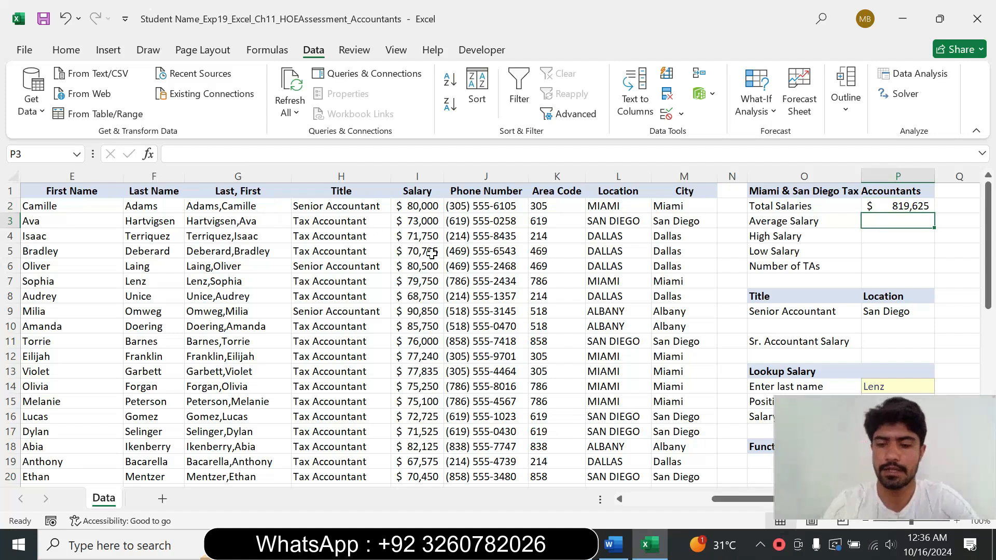
type("=")
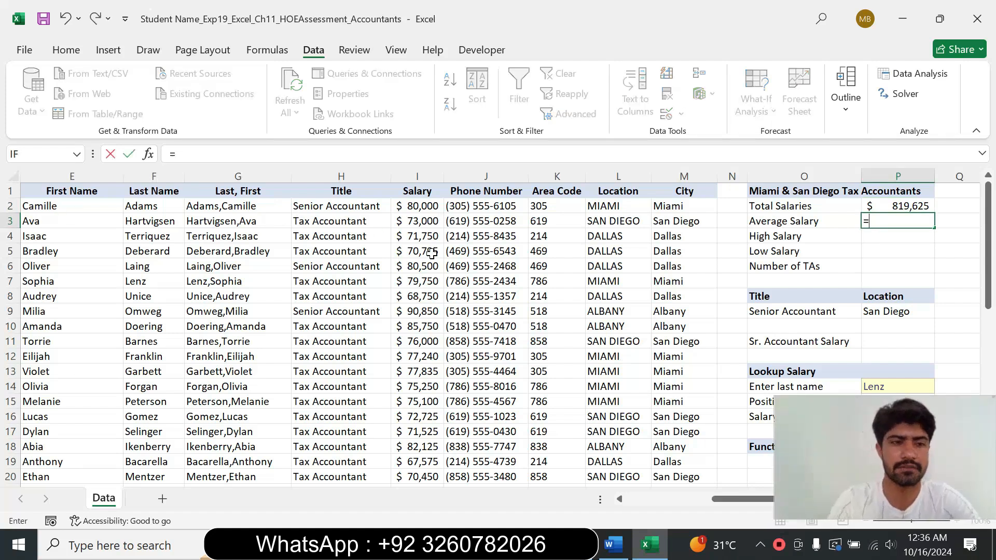
type("da")
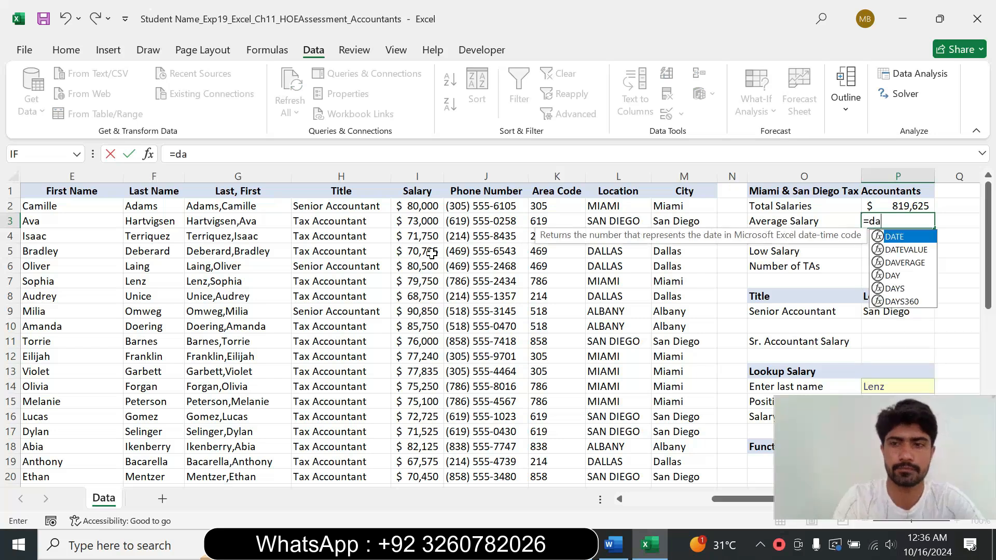
type("v")
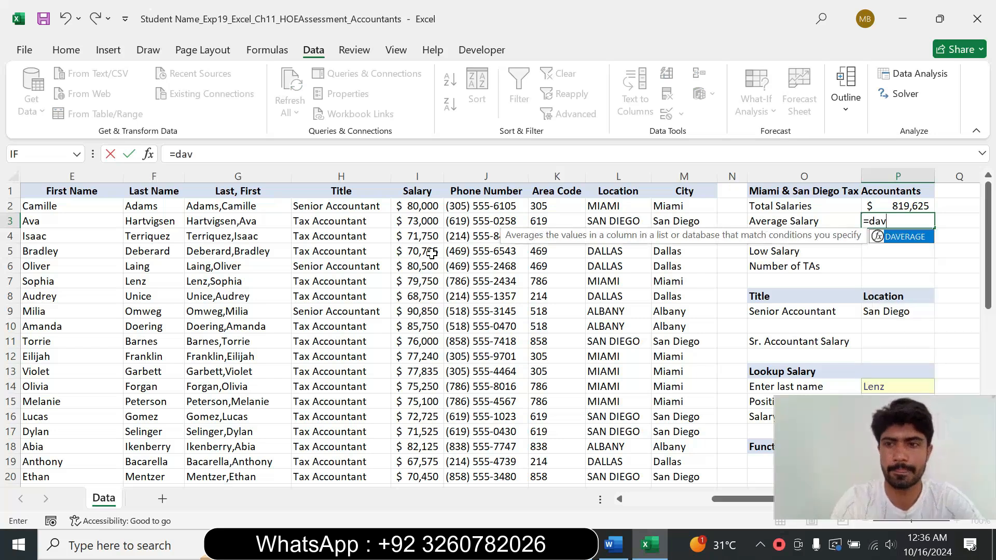
double_click(919, 234)
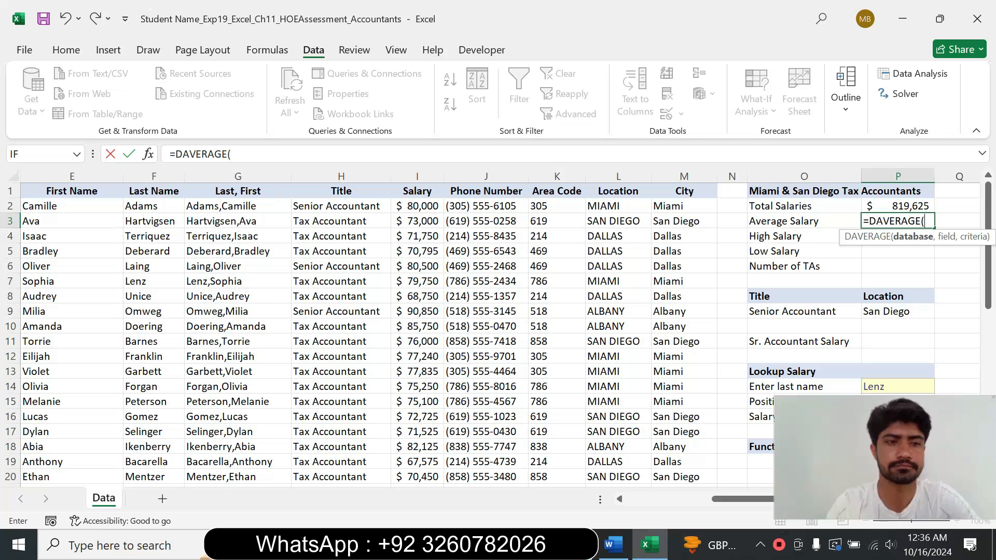
left_click(147, 154)
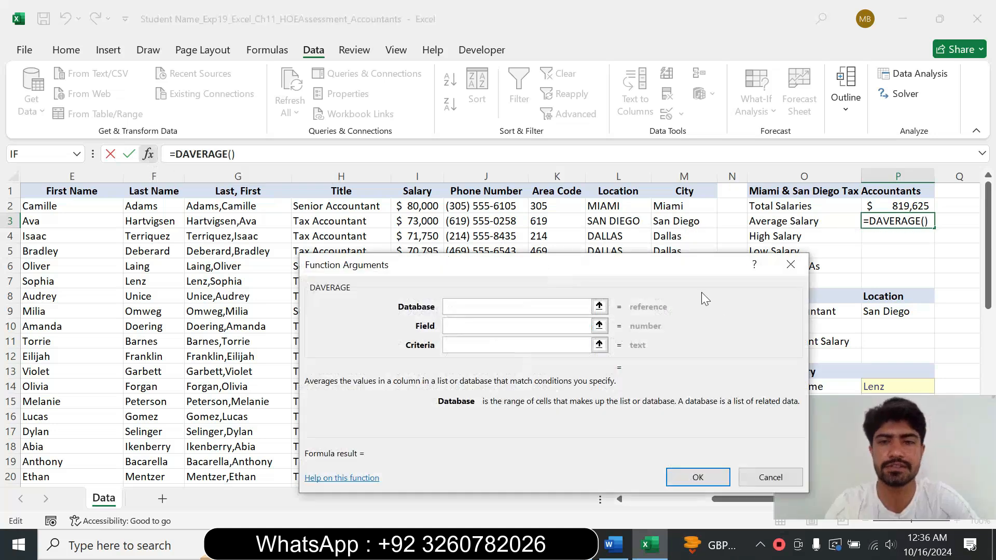
left_click(614, 545)
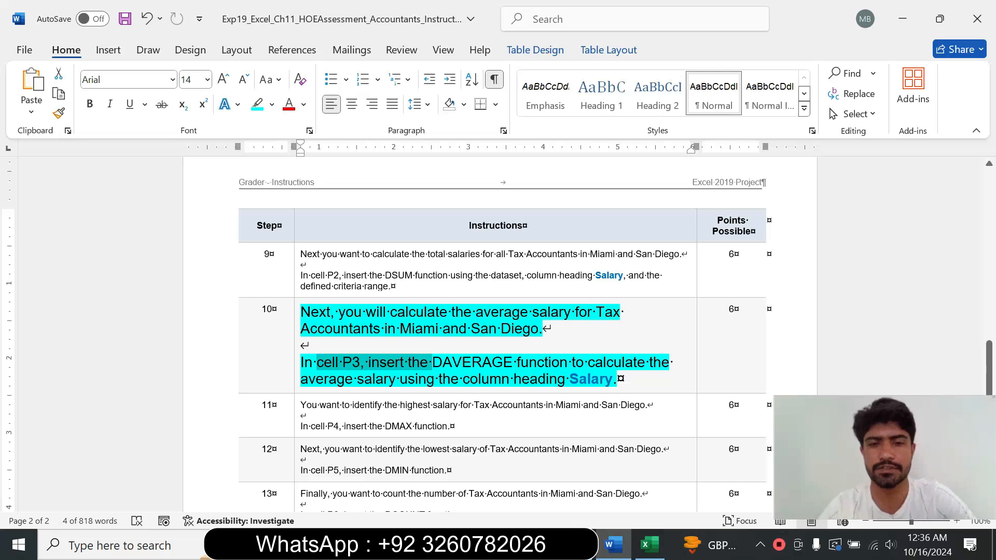
left_click(649, 544)
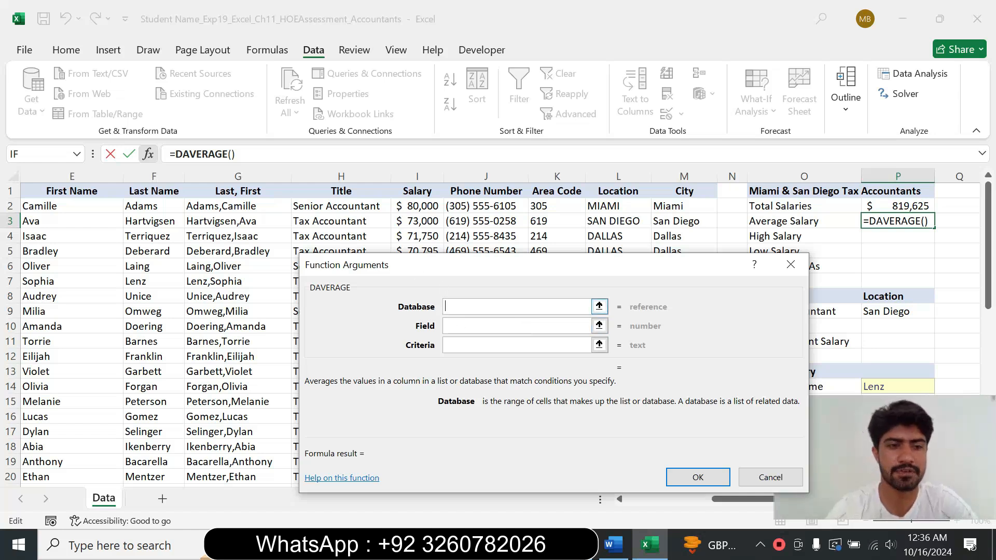
Step: Set the DAVERAGE database to B1:M26 and the field to "Salary"
type("B")
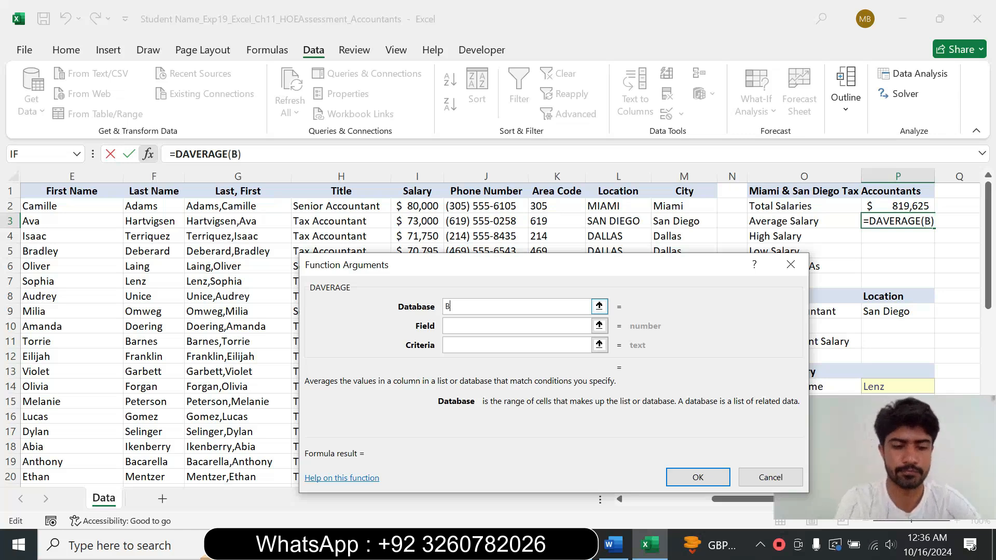
type("1:")
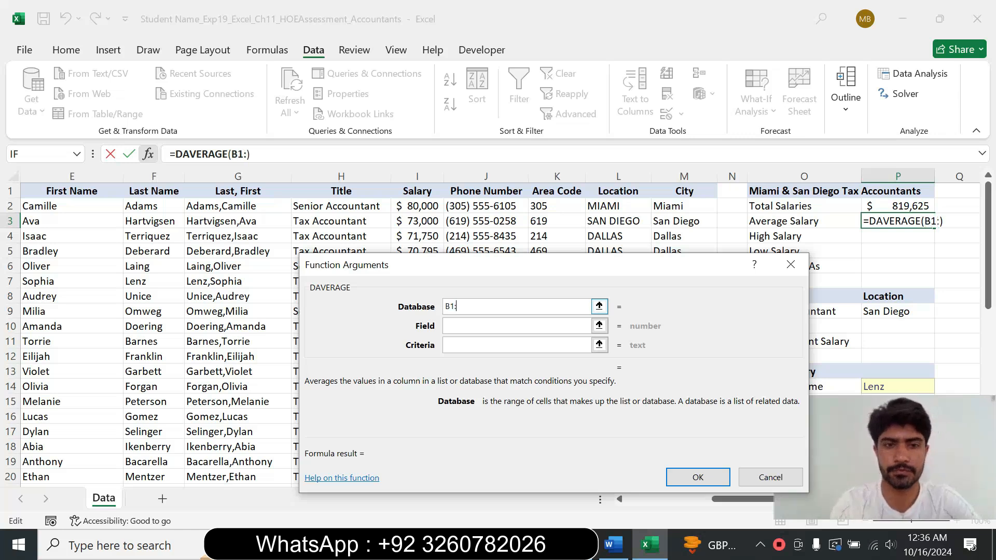
type("M26")
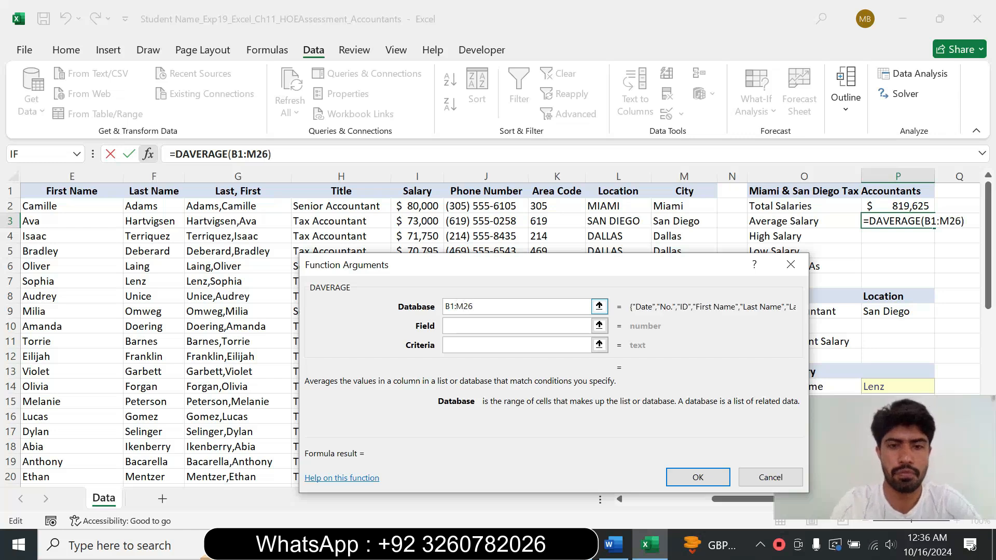
left_click(462, 325)
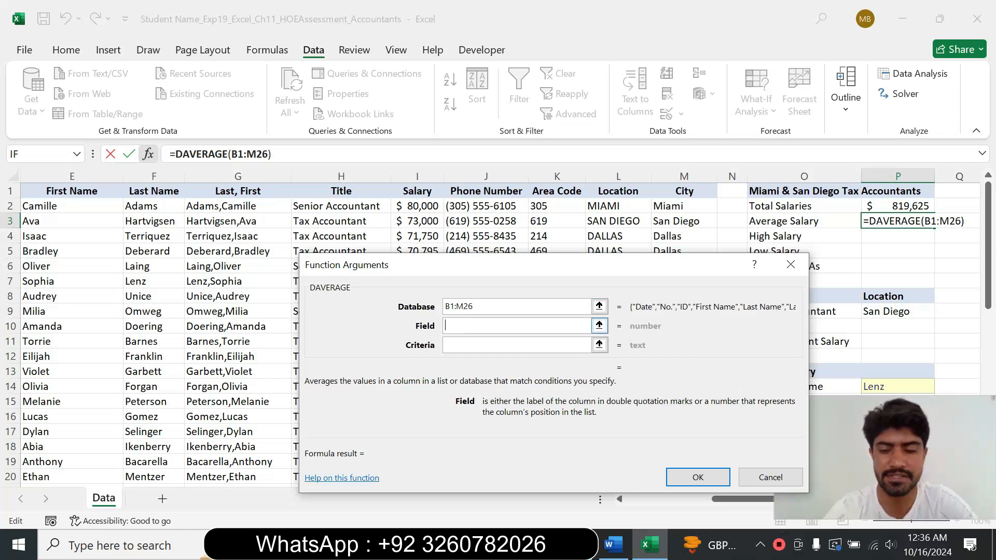
type("\"")
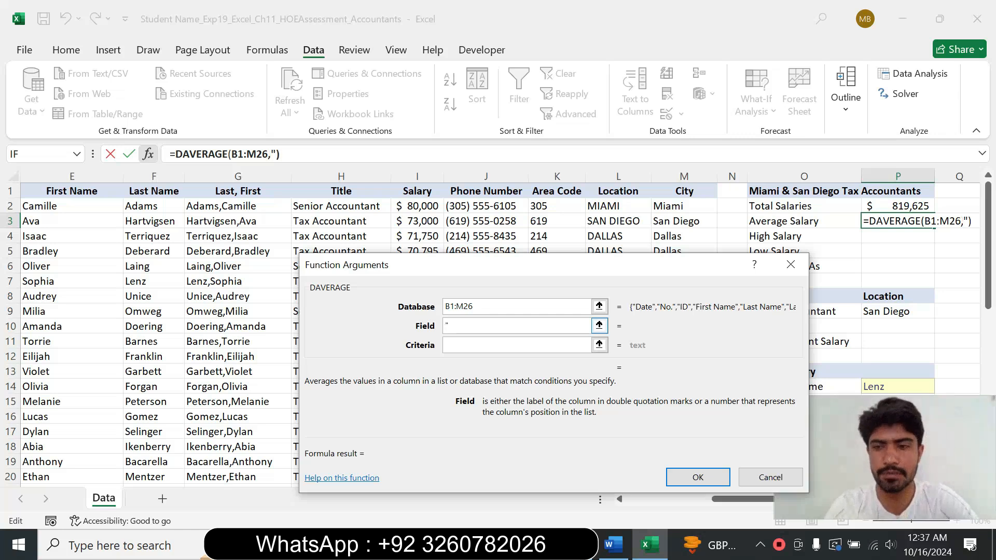
type("Sal")
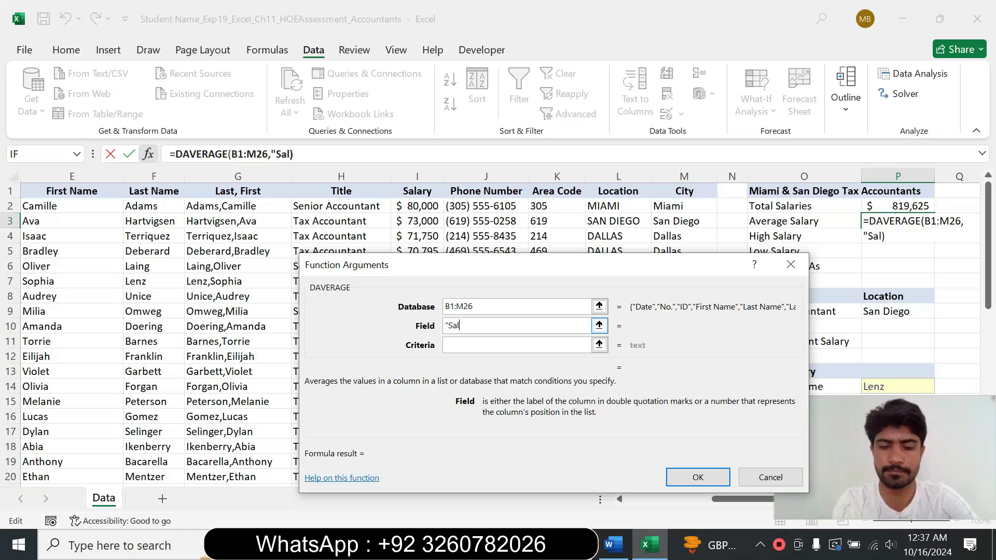
type("ary\"")
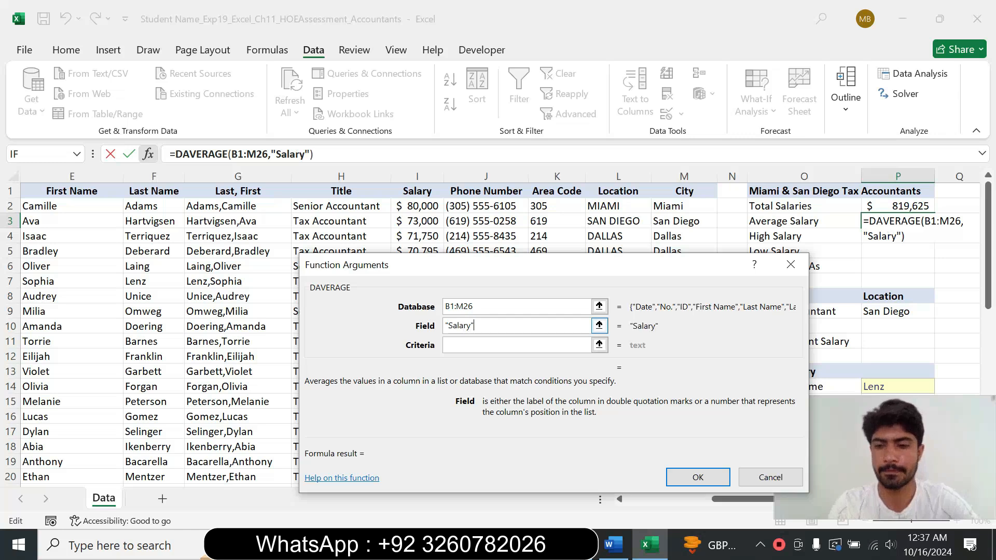
Step: Set the DAVERAGE criteria range to B28:M30 and confirm the function
left_click(460, 344)
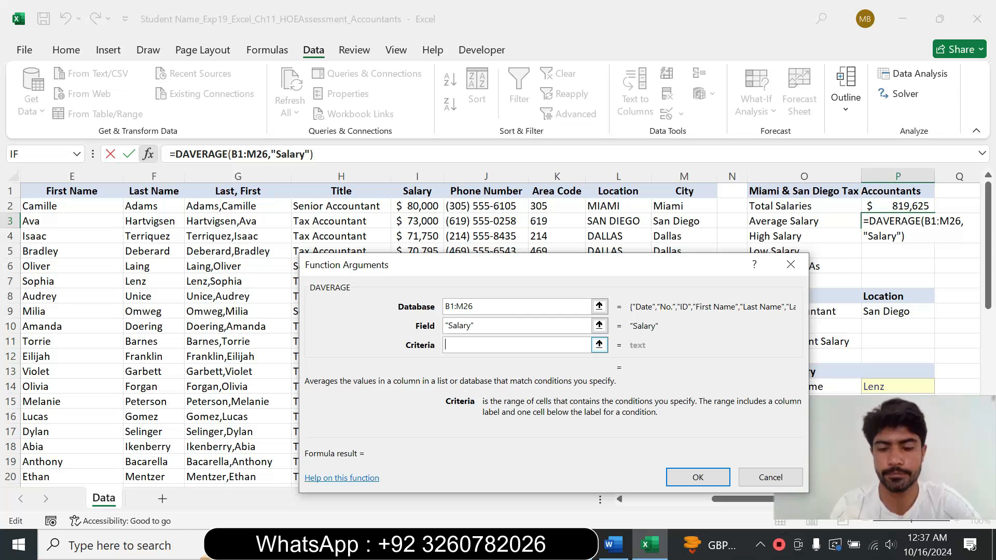
type("B2")
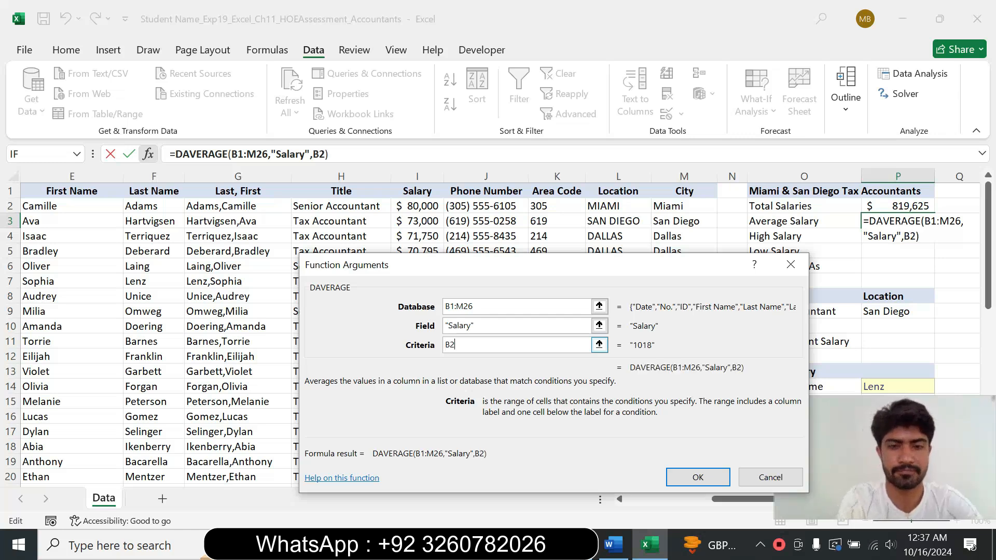
type("8")
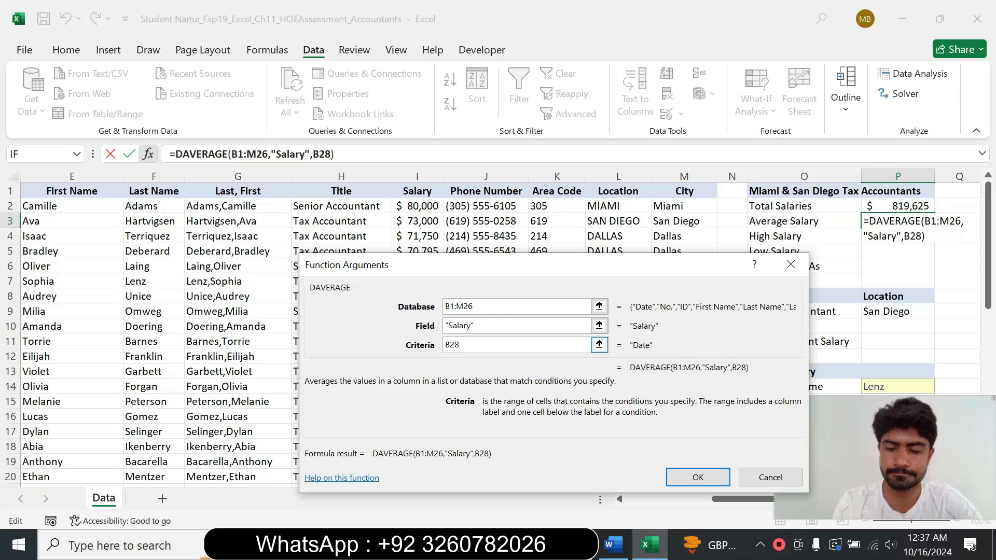
type(":M30")
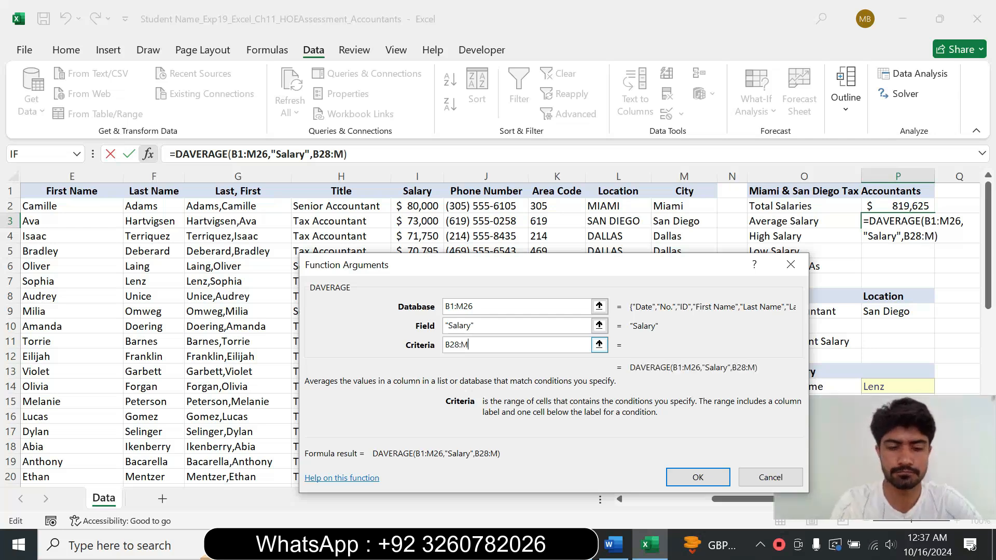
left_click(698, 477)
Step: Reset the step 10 instruction text to 9 pt and remove its highlight
left_click(613, 545)
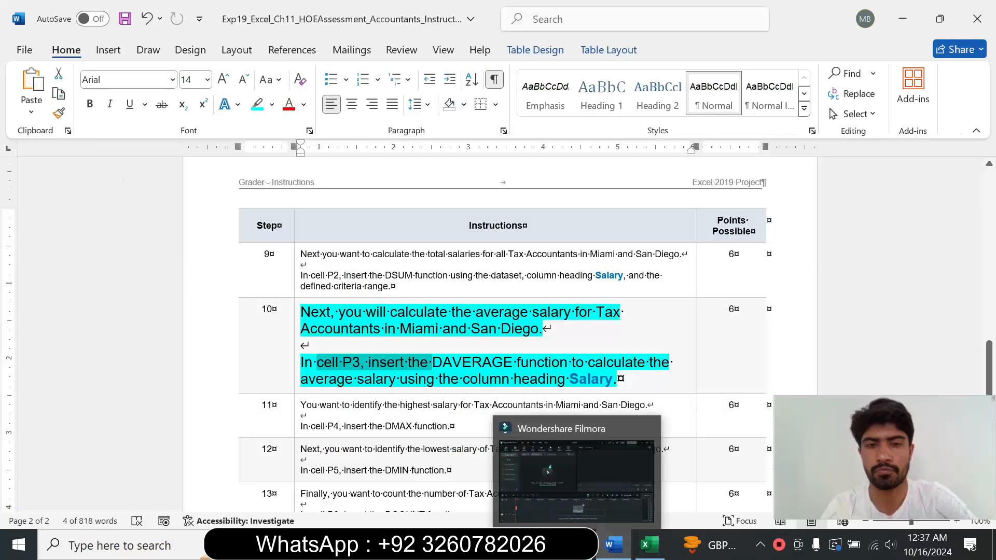
left_click(297, 349)
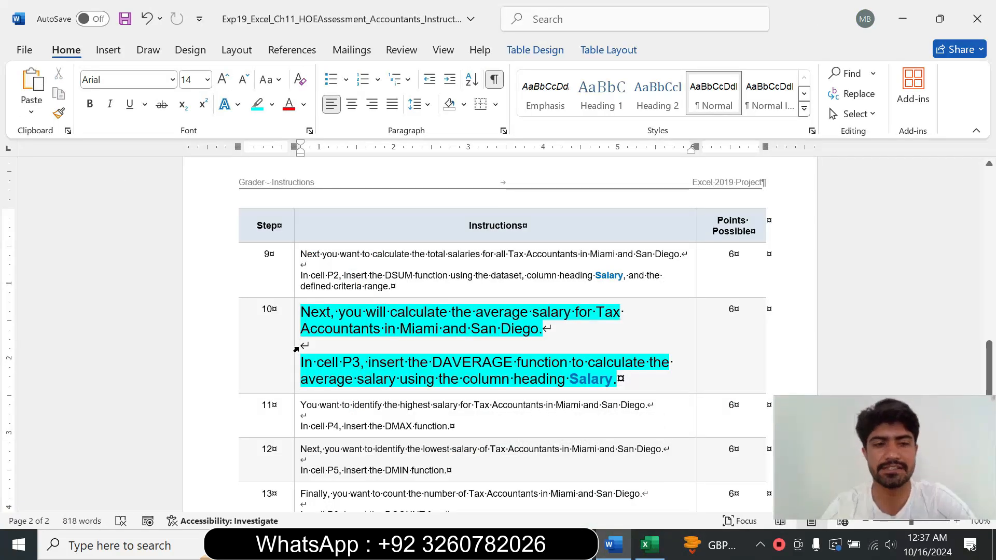
left_click(296, 349)
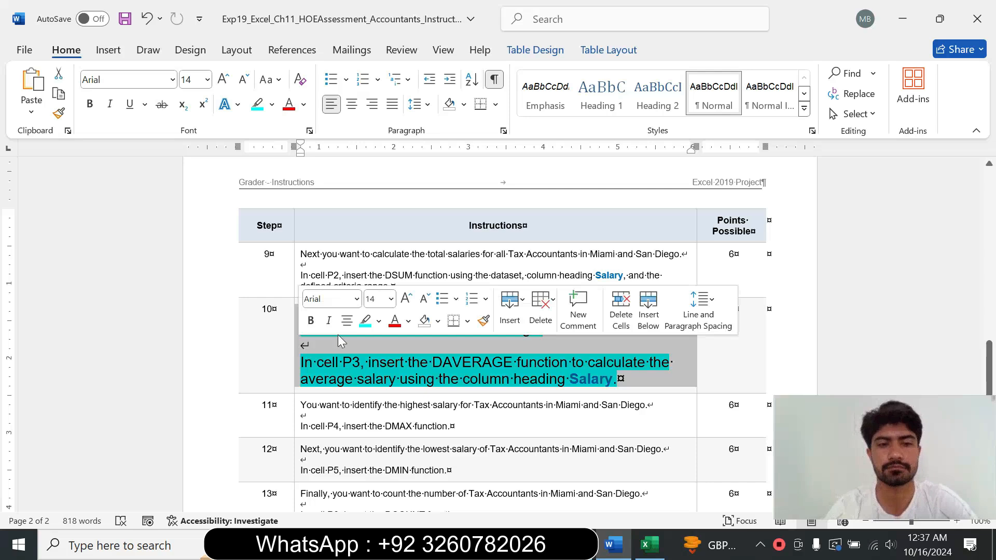
left_click(391, 299)
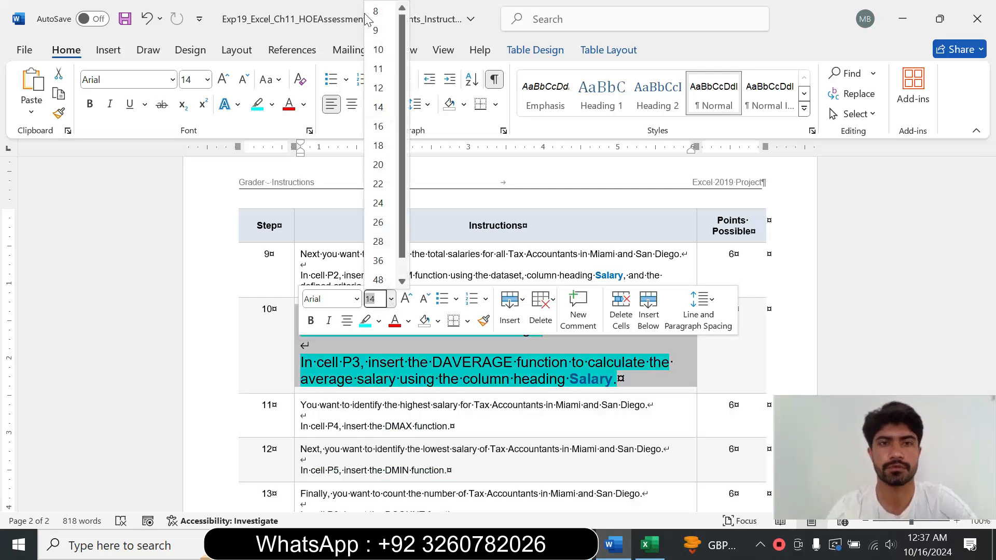
left_click(380, 31)
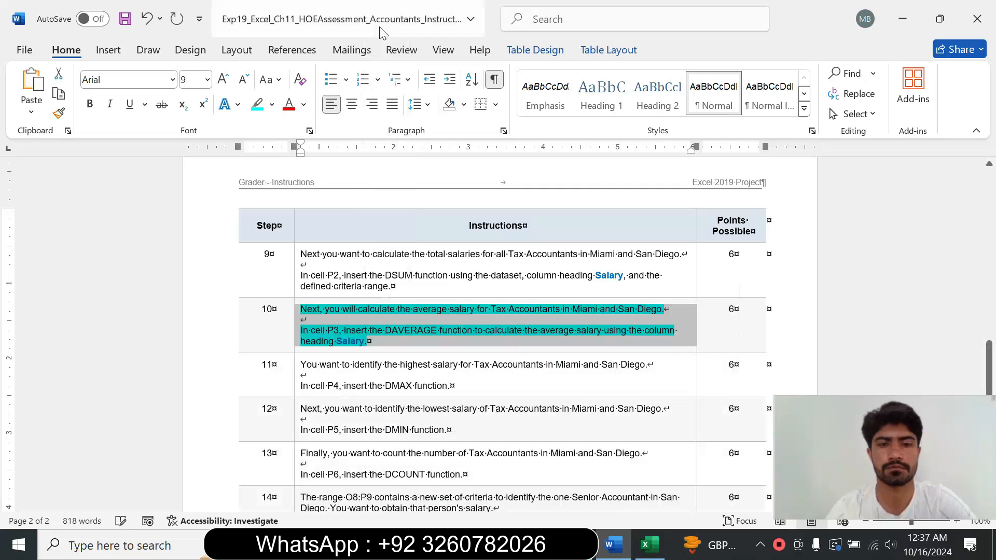
left_click(272, 104)
left_click(309, 225)
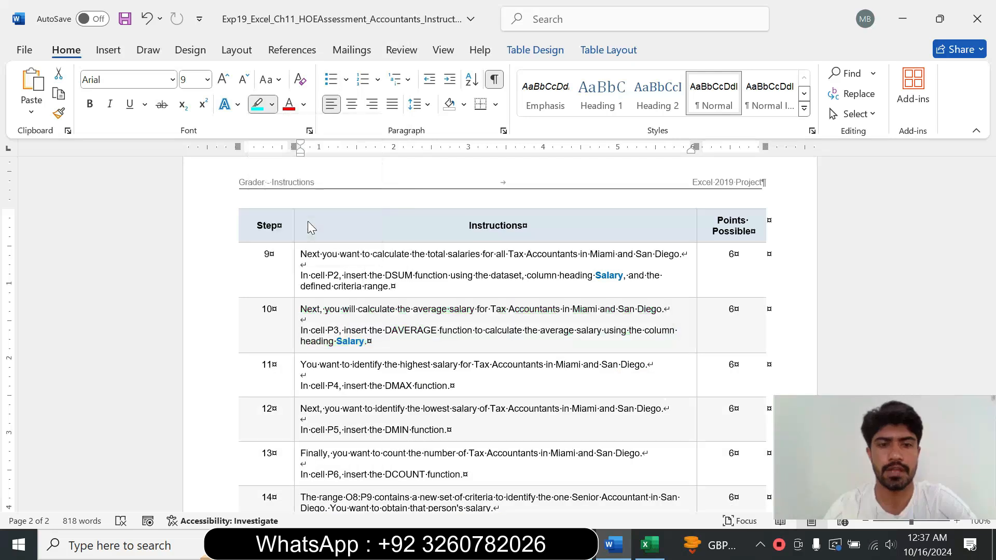
Step: Enlarge the step 11 instruction text to 16 pt, highlight it in turquoise, and read through it
left_click(297, 382)
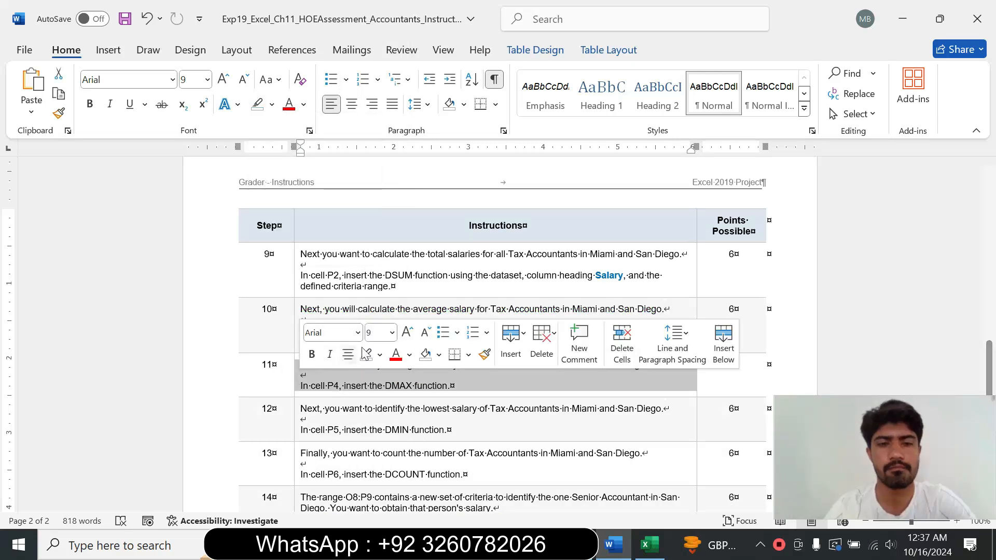
left_click(392, 333)
left_click(384, 147)
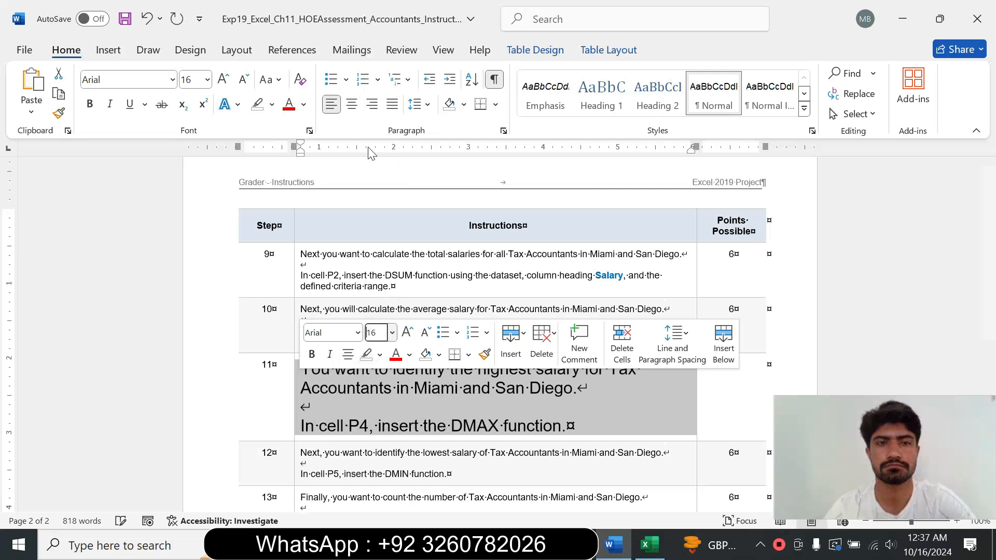
left_click(272, 105)
left_click(307, 158)
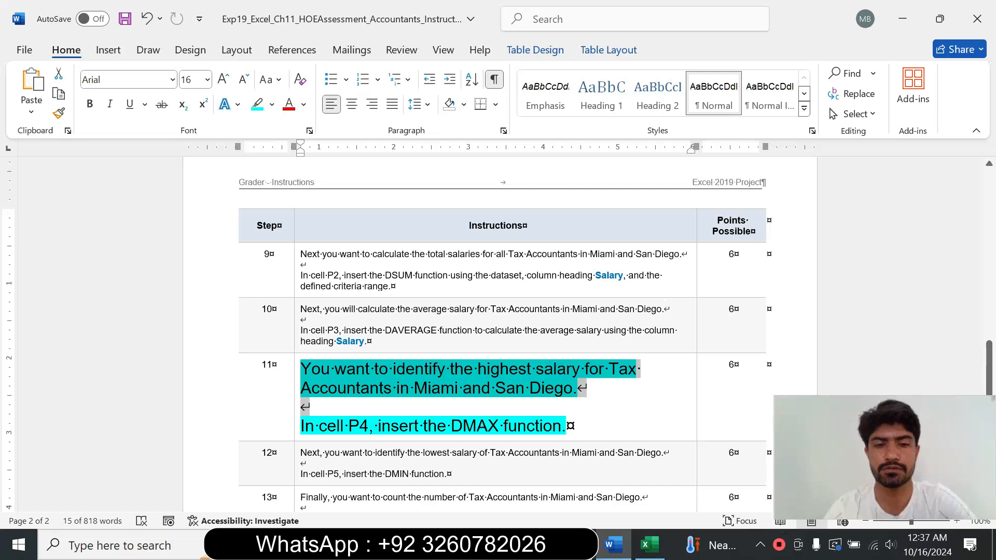
left_click_drag(319, 426, 564, 426)
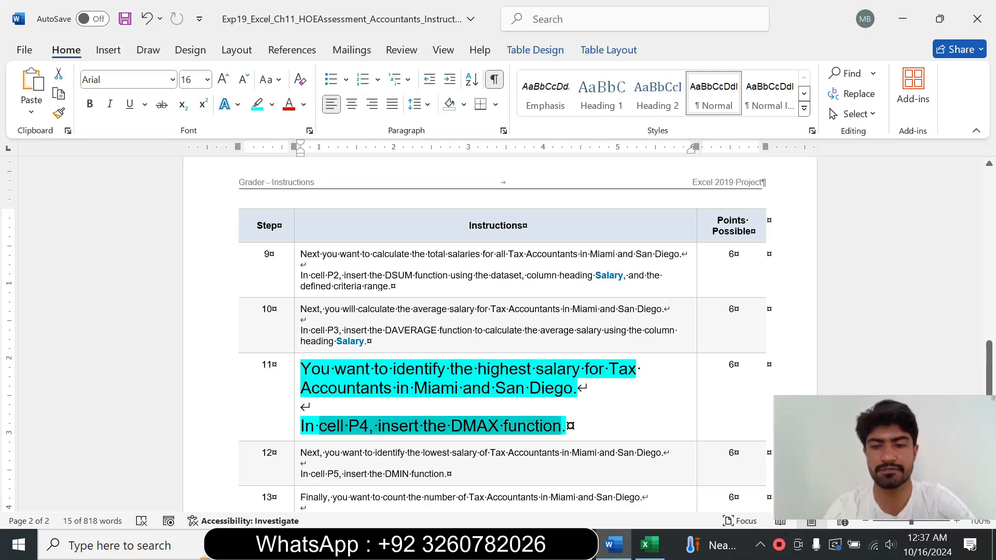
left_click(569, 427)
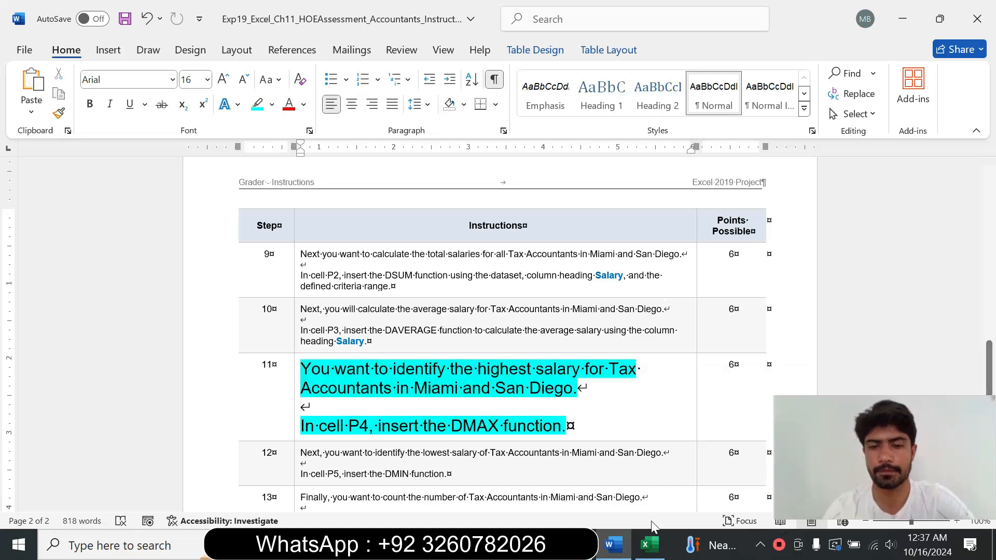
Step: Start a DMAX function in cell P4 of the workbook and open its Function Arguments dialog
left_click(649, 545)
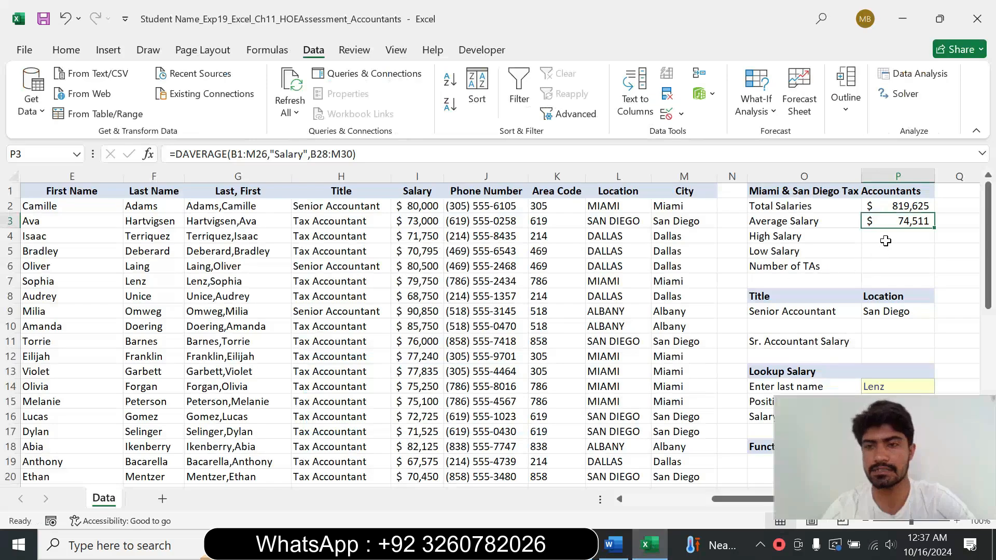
left_click(887, 238)
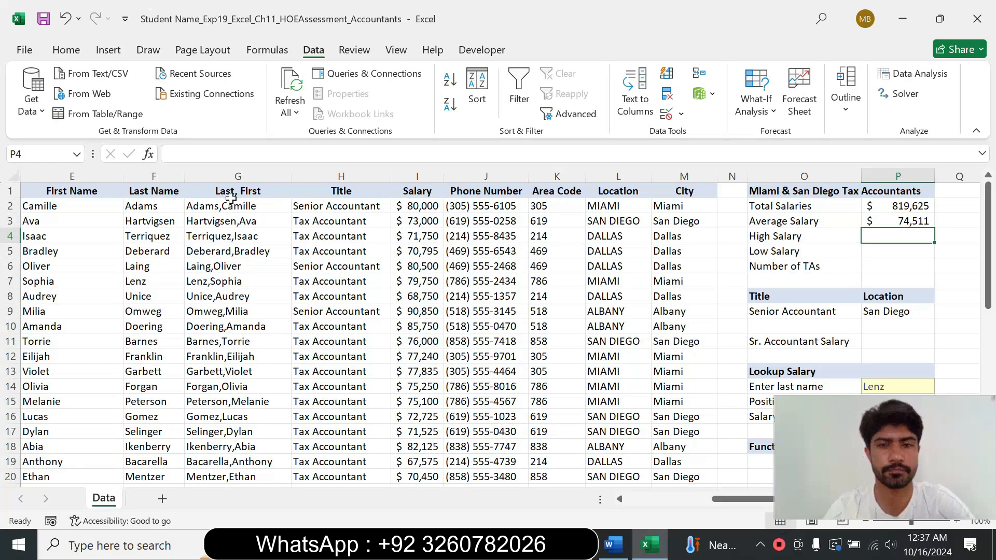
left_click(613, 544)
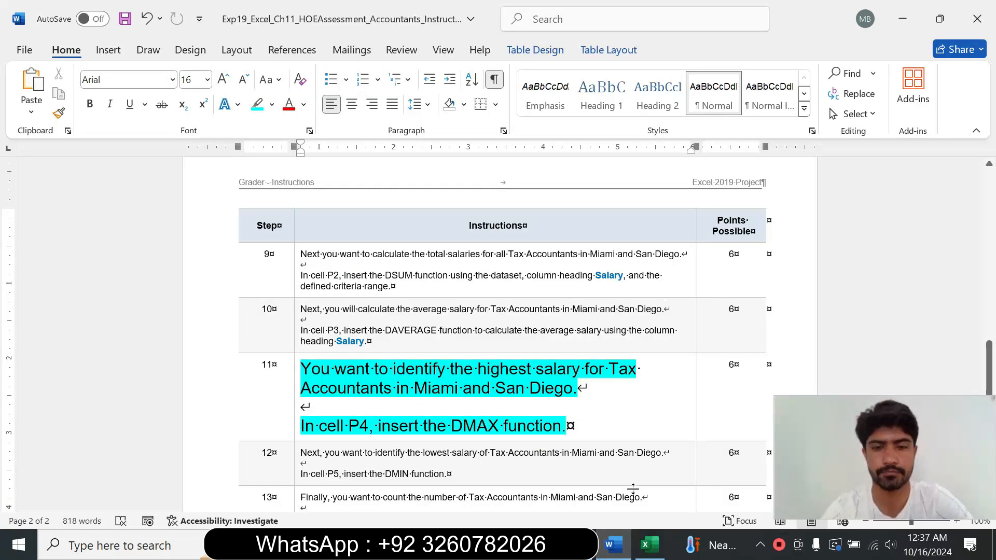
left_click(649, 544)
type("=")
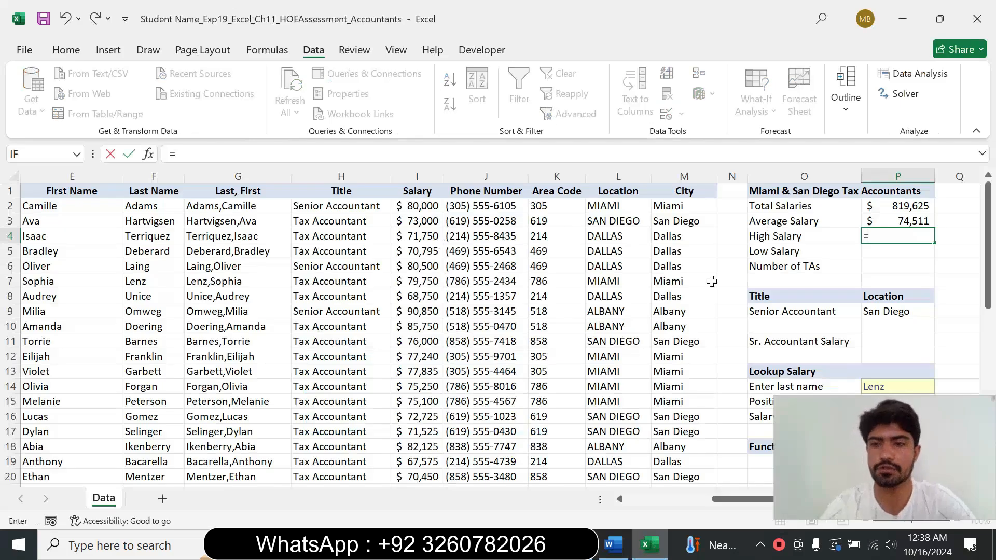
type("d")
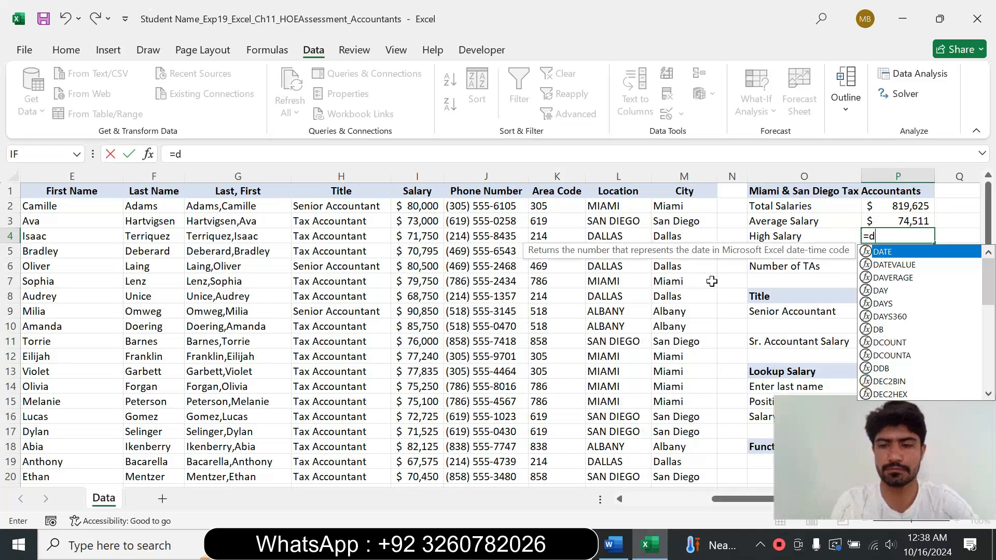
type("m")
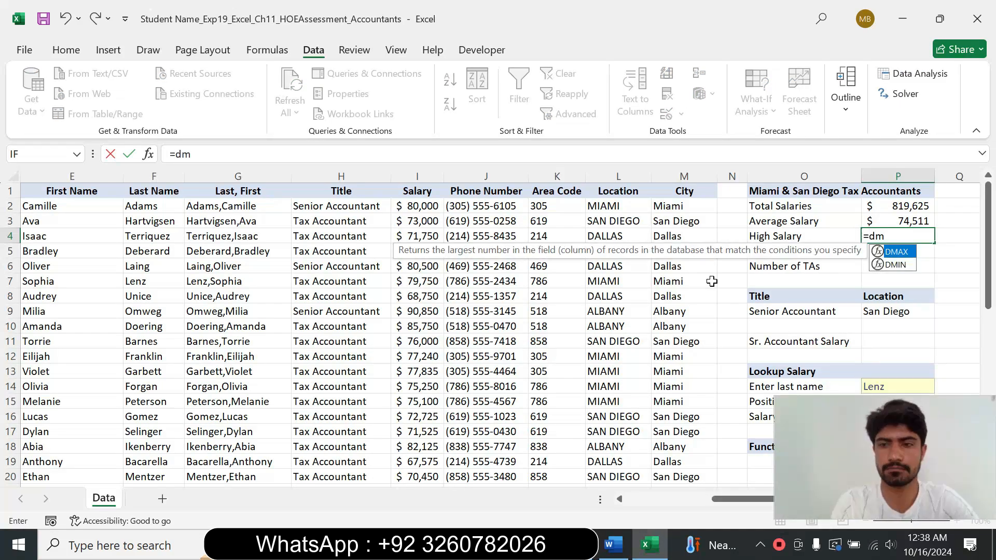
double_click(899, 252)
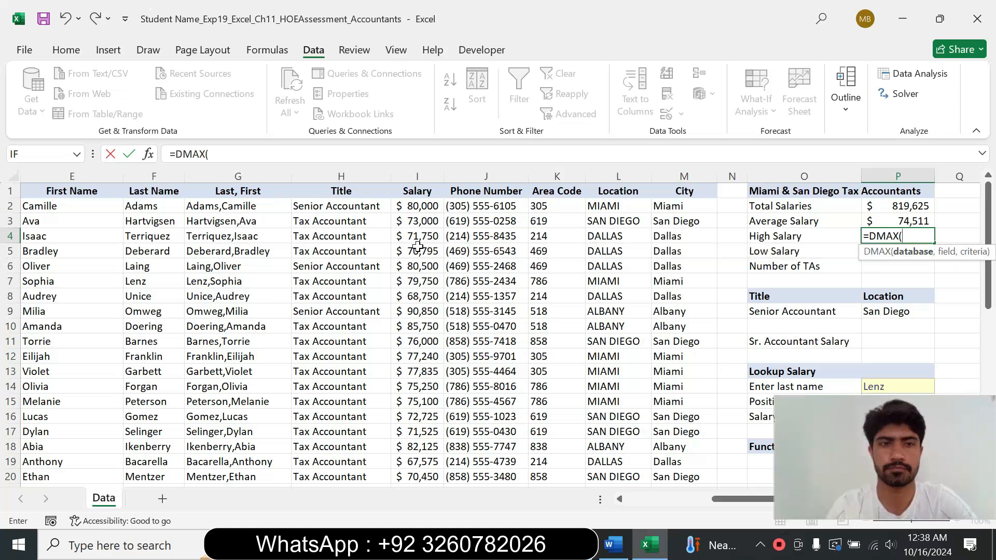
left_click(148, 154)
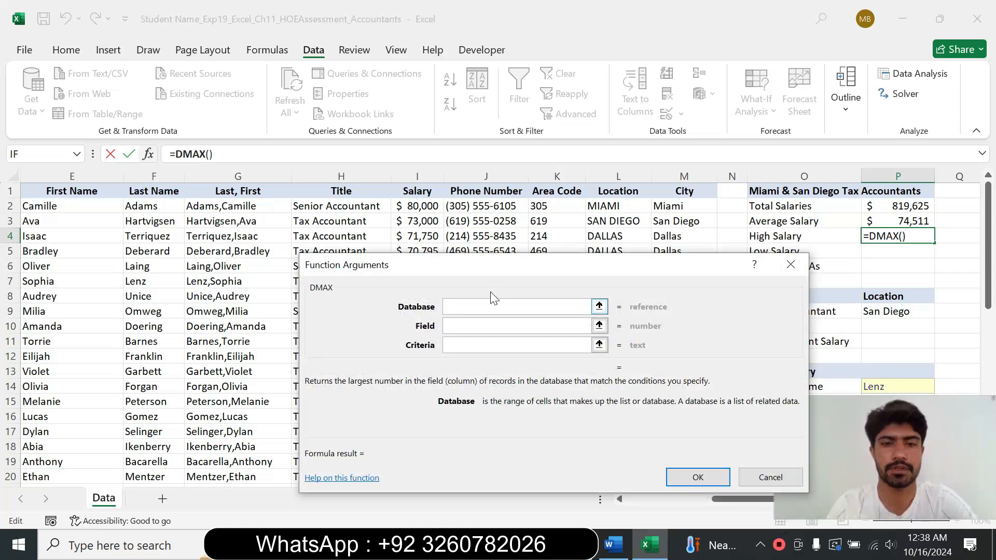
left_click_drag(492, 279, 490, 201)
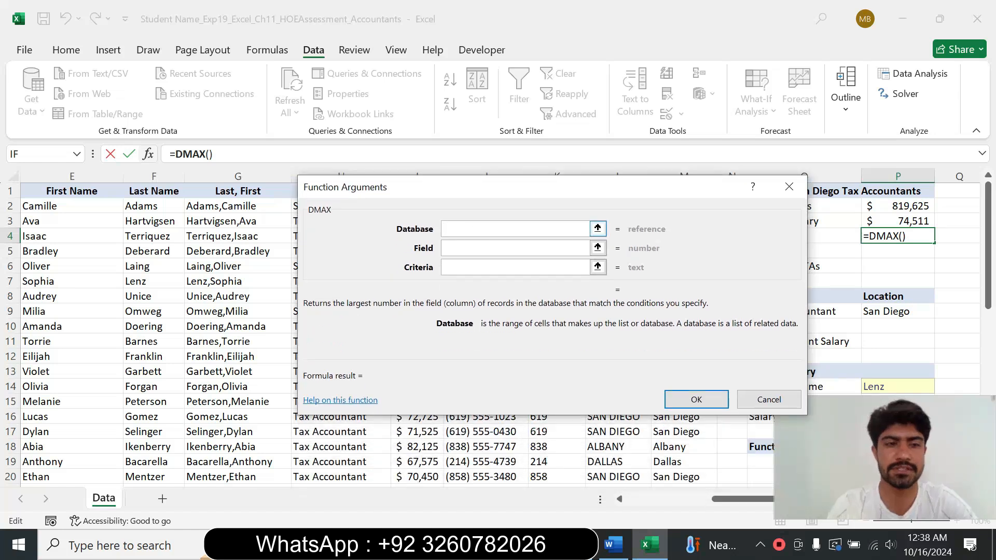
Step: Set the DMAX database to B1:M26 and the field to "Salary"
type("B")
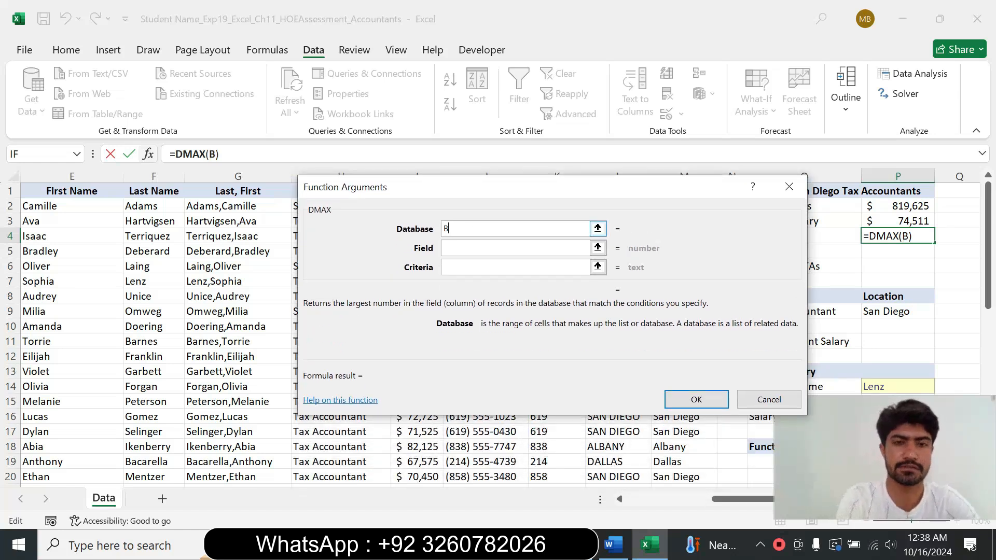
type("1:")
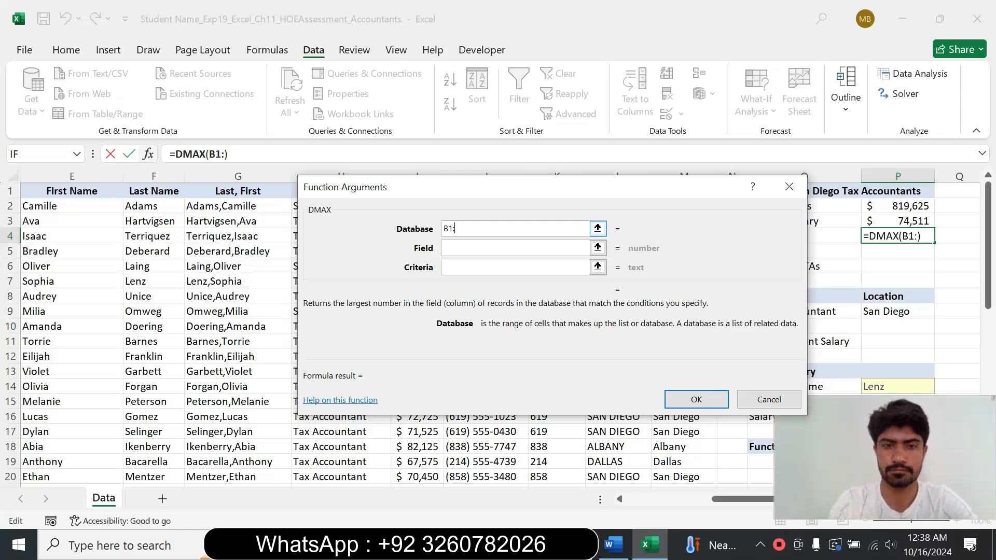
type("M")
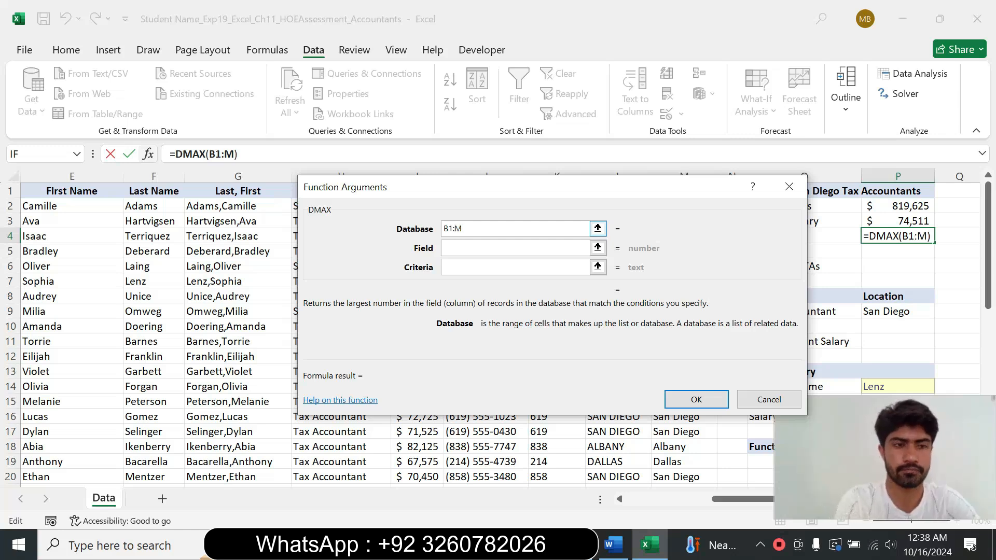
type("26")
key("Tab")
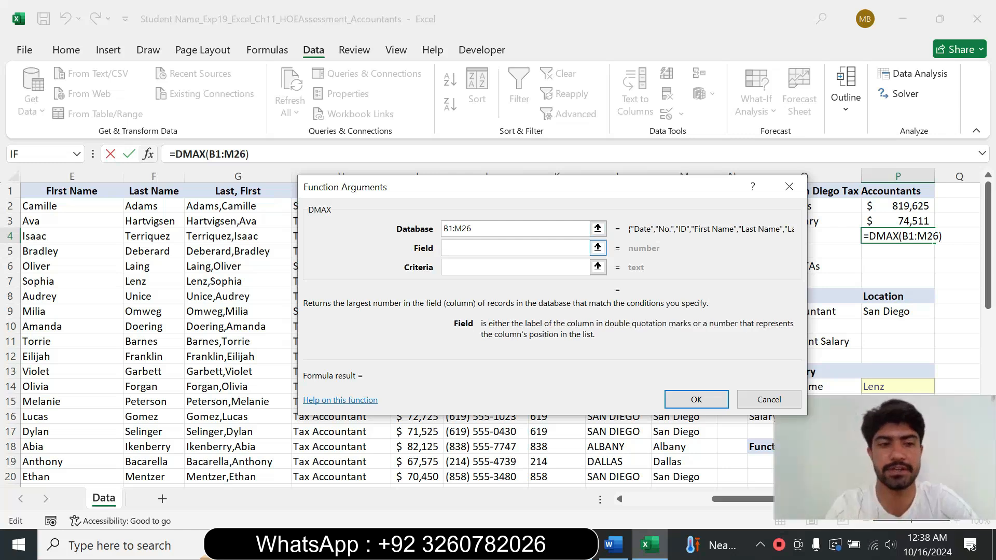
type("\"")
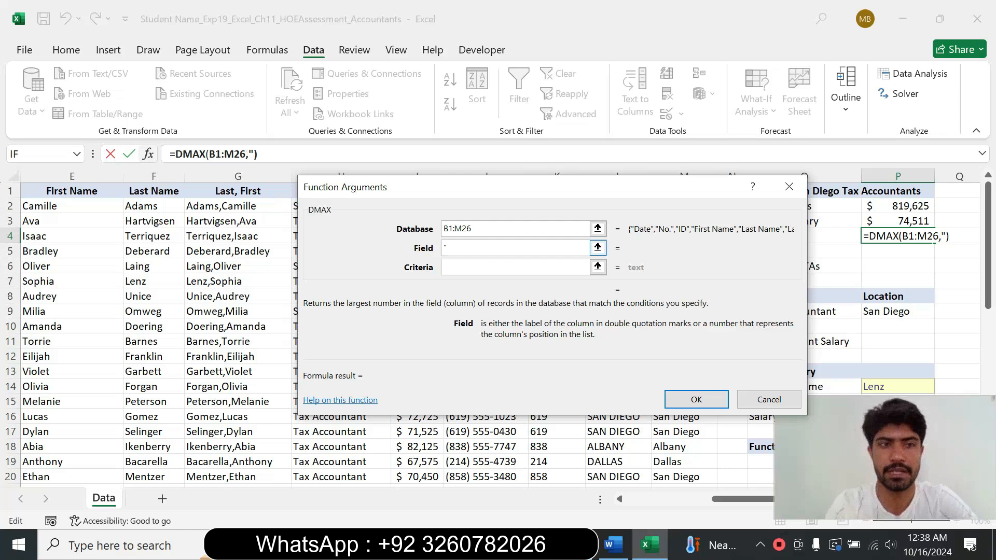
type("Sa")
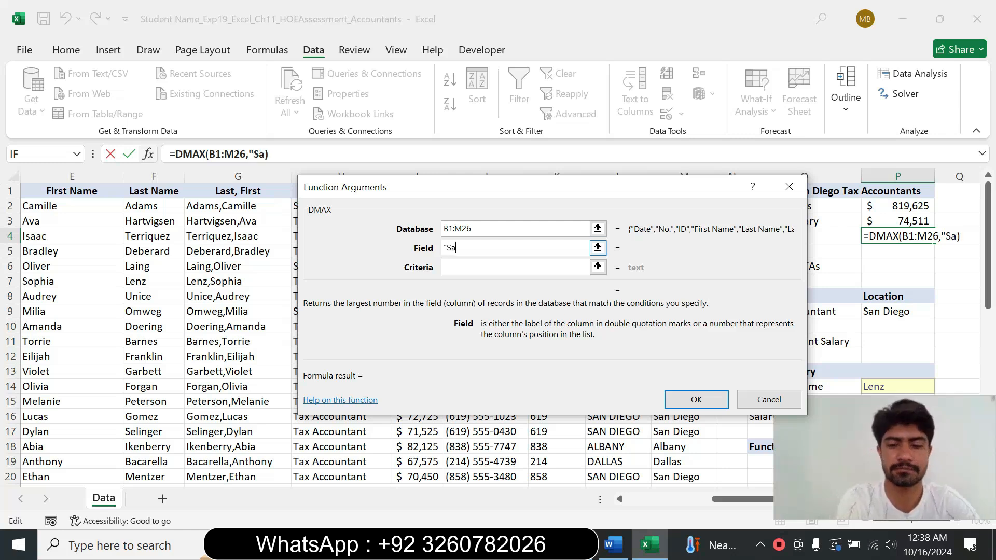
type("lary")
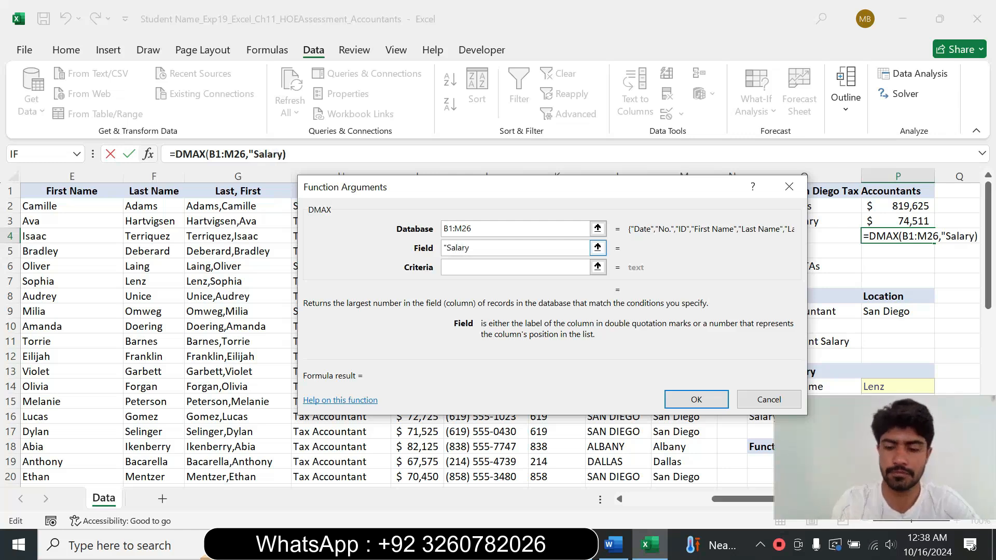
type("\"")
key("Tab")
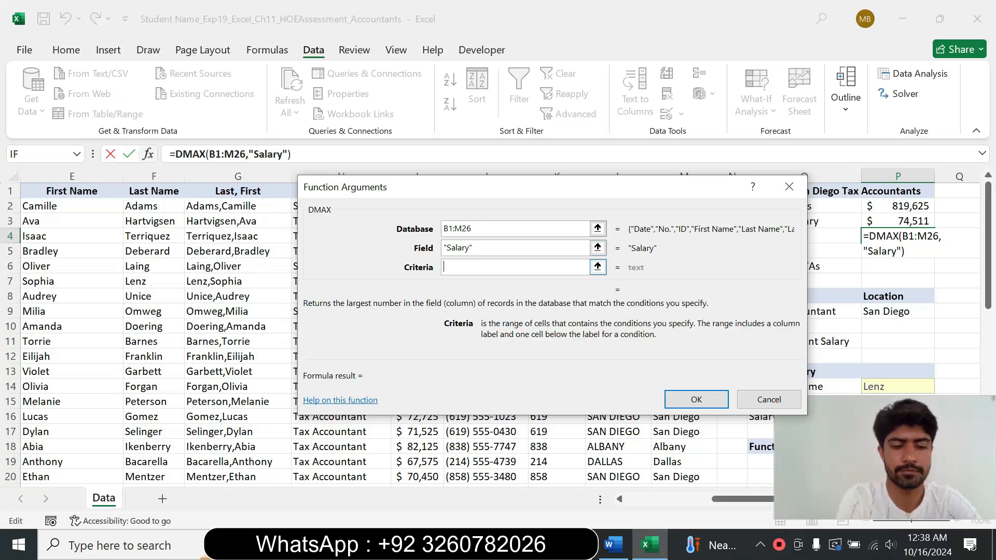
Step: Set the DMAX criteria range to B28:M30 and confirm the function
type("B28")
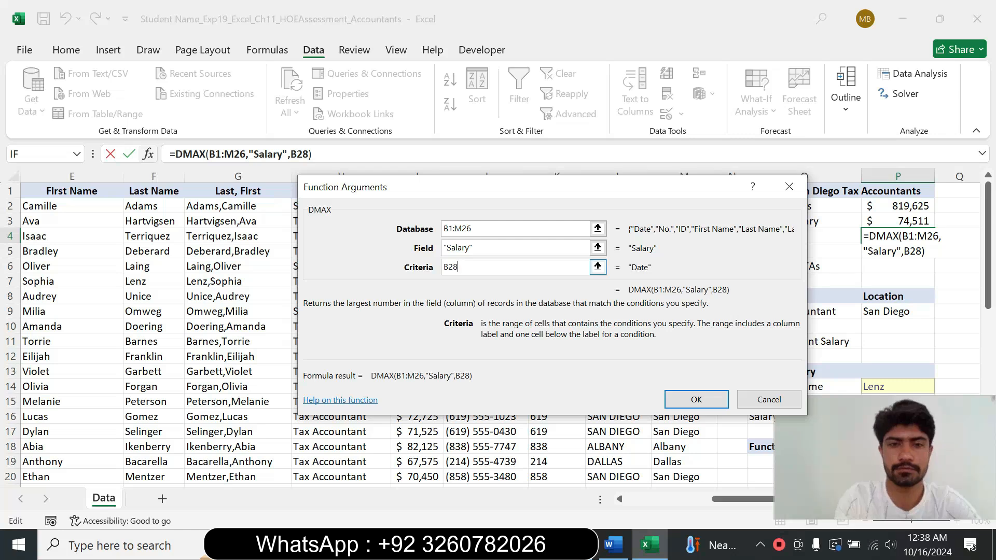
type("M")
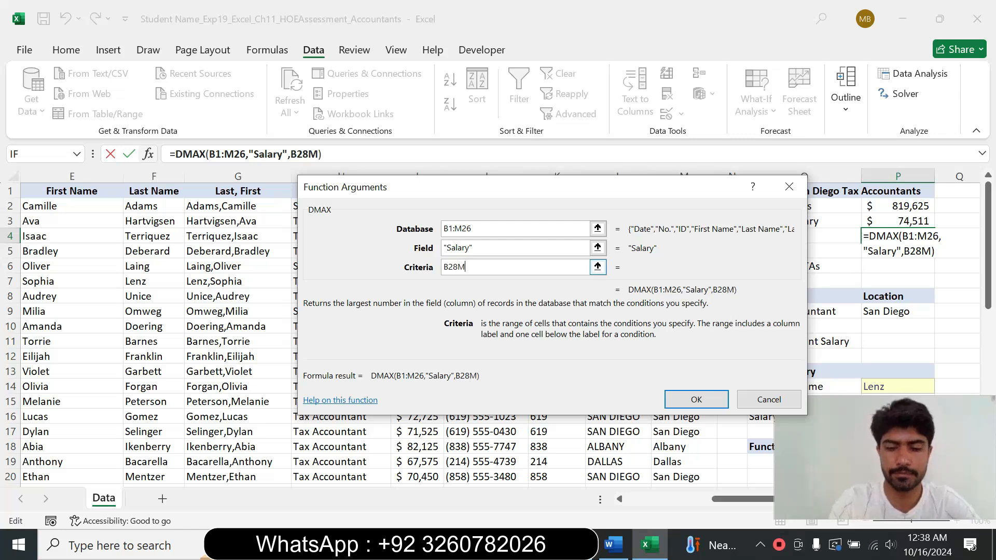
type("30")
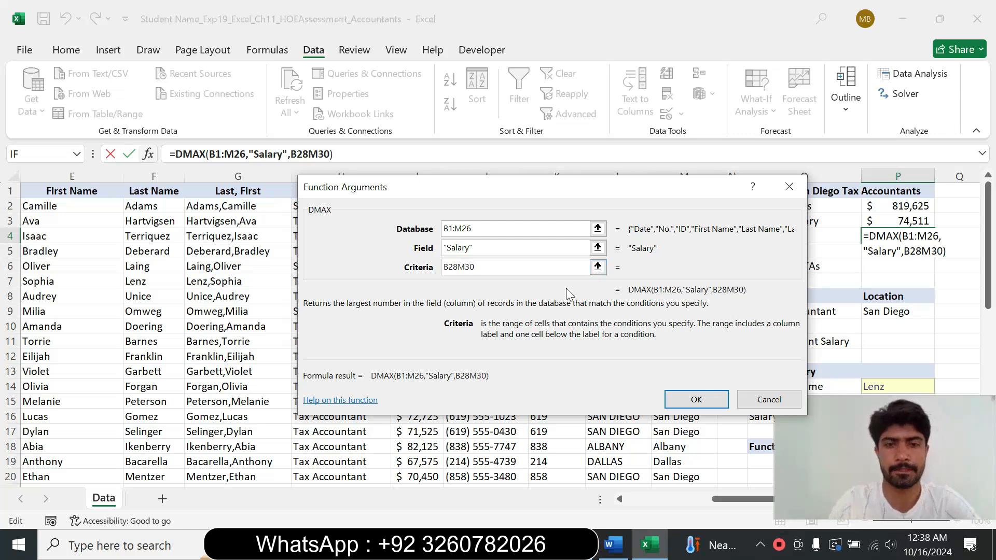
key("Left")
key("Left")
key("Left")
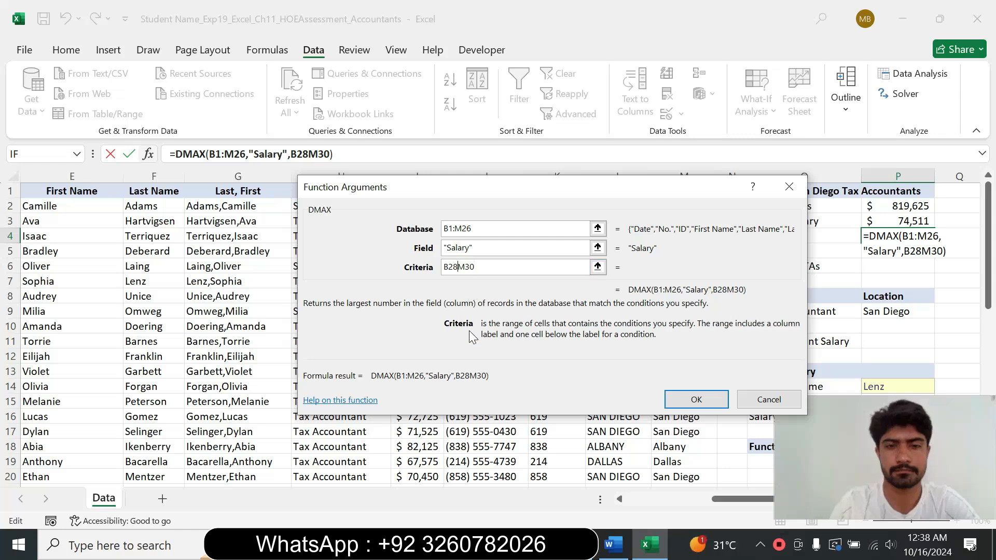
type(":")
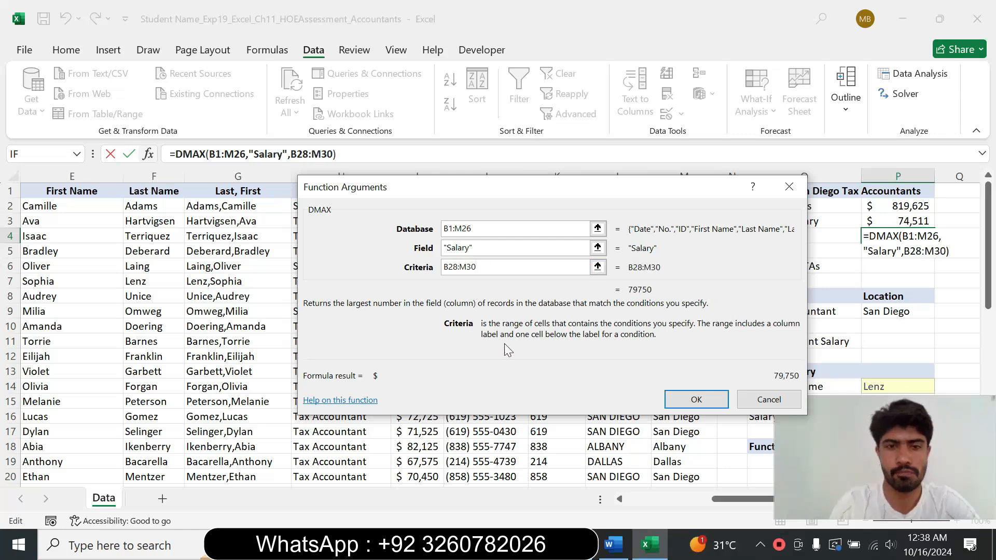
left_click(690, 399)
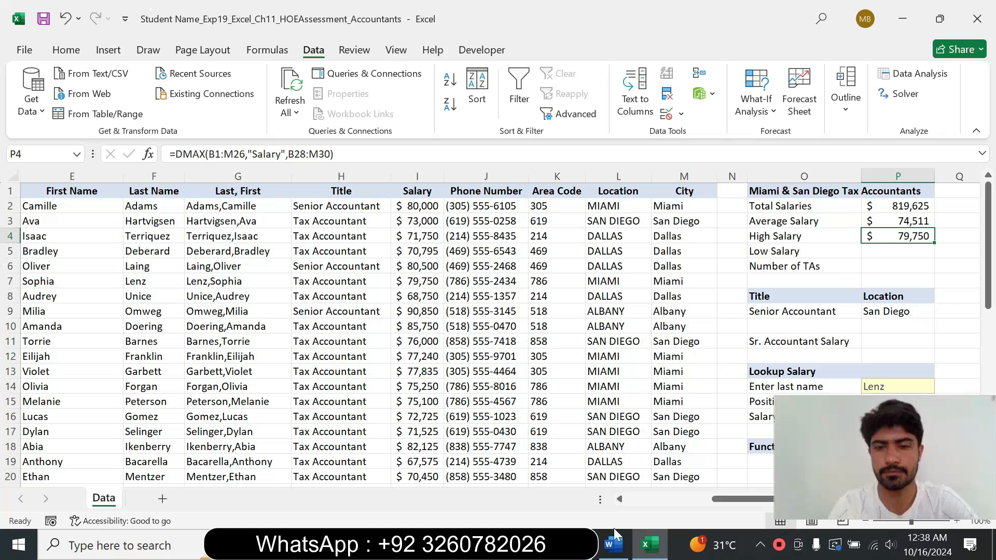
Step: Reset the step 11 instruction text in the Word document to 9 pt and remove its highlight
left_click(614, 543)
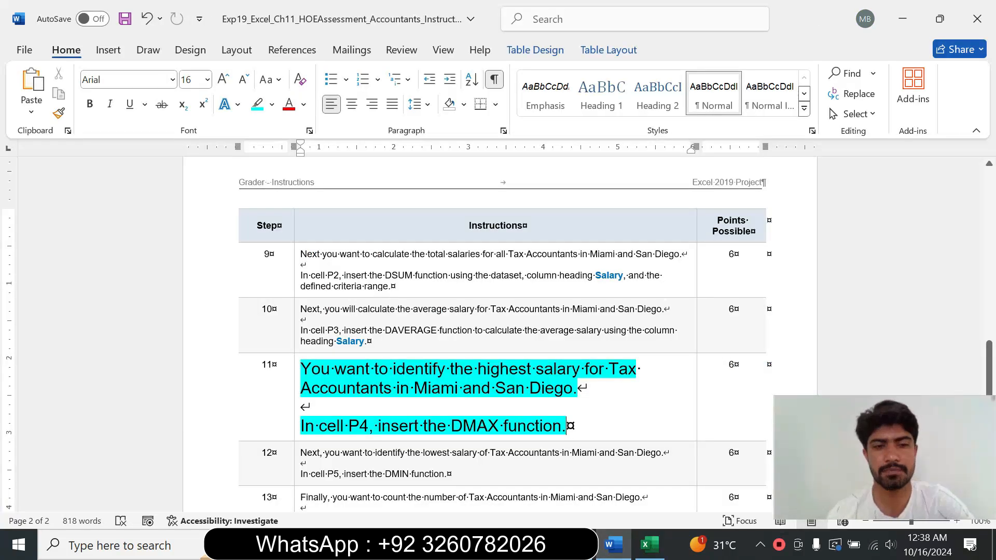
left_click(294, 407)
left_click(389, 357)
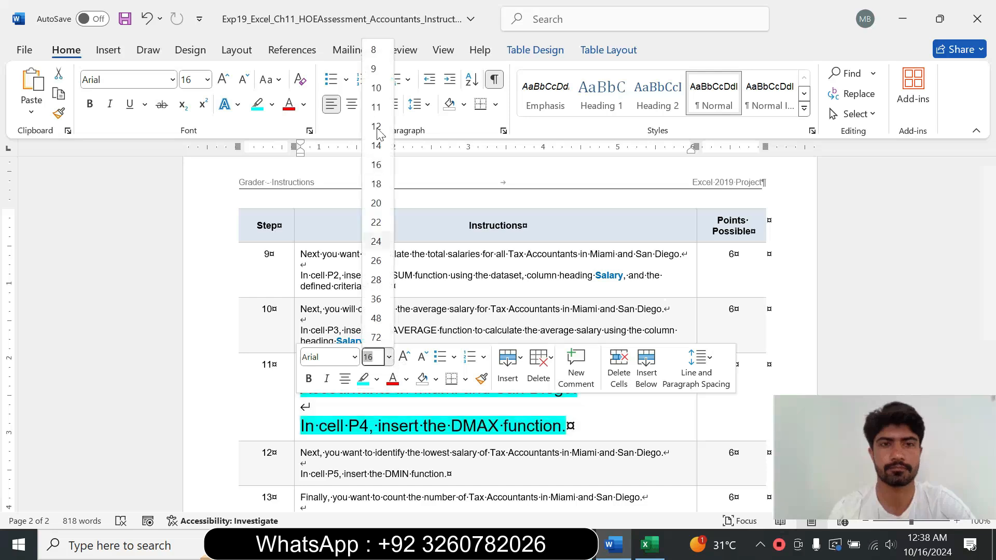
left_click(373, 69)
left_click(271, 104)
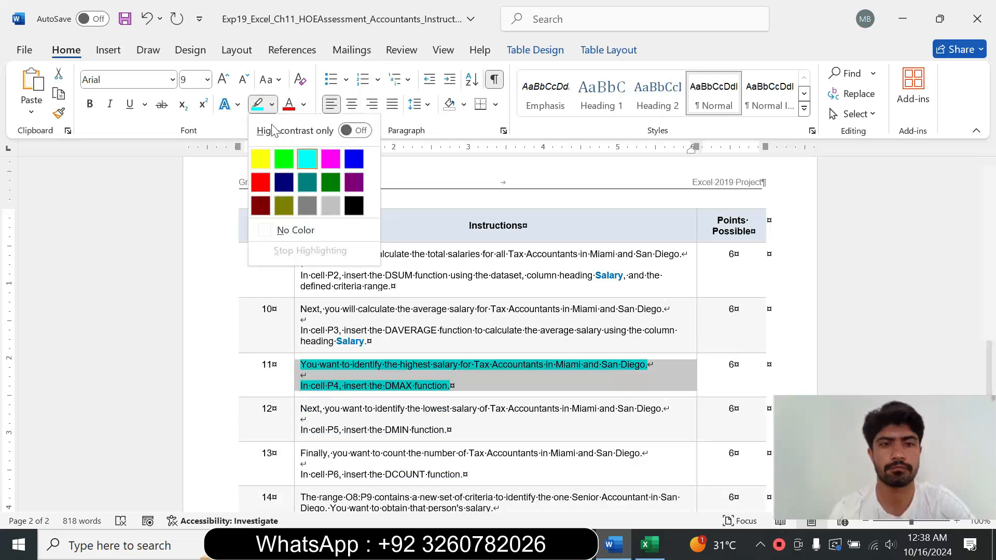
left_click(295, 230)
Step: Enlarge the step 12 instruction text to 14 pt, highlight it in turquoise, and read through it
left_click(294, 436)
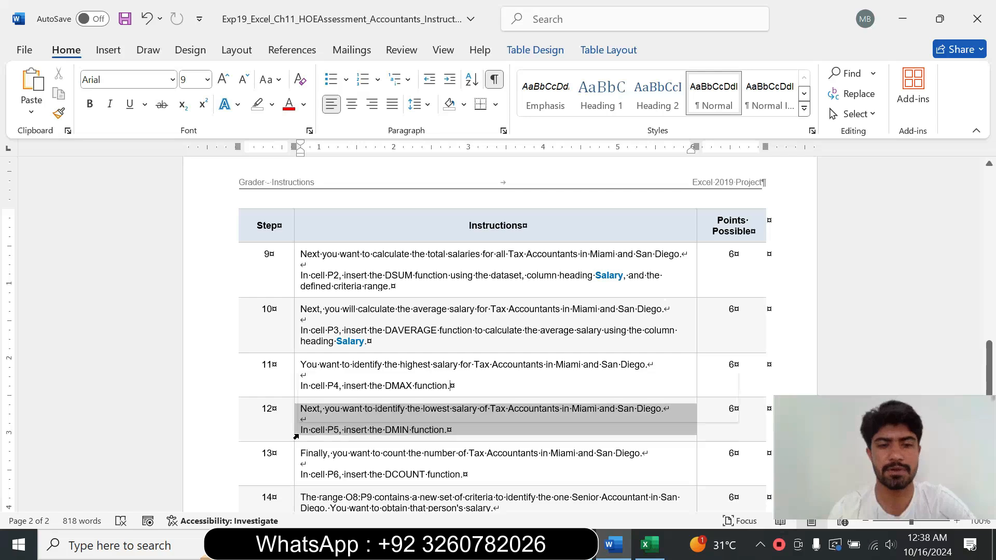
left_click(391, 386)
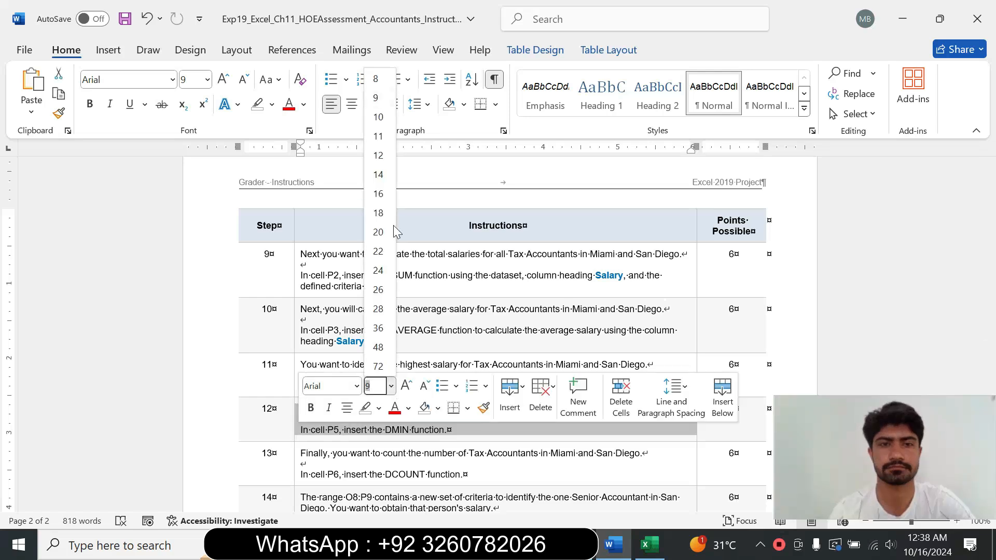
left_click(378, 174)
left_click(272, 105)
left_click(307, 158)
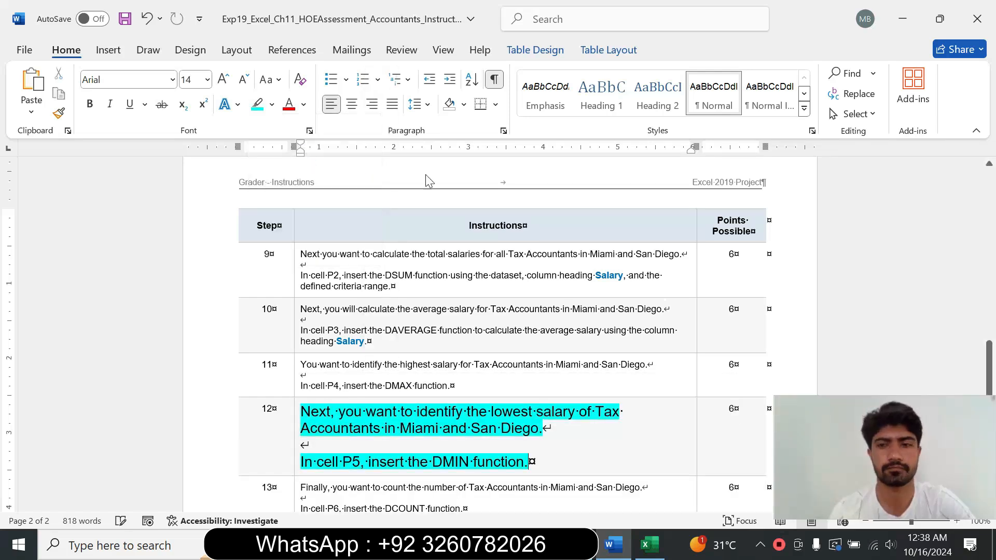
left_click_drag(991, 358, 992, 371)
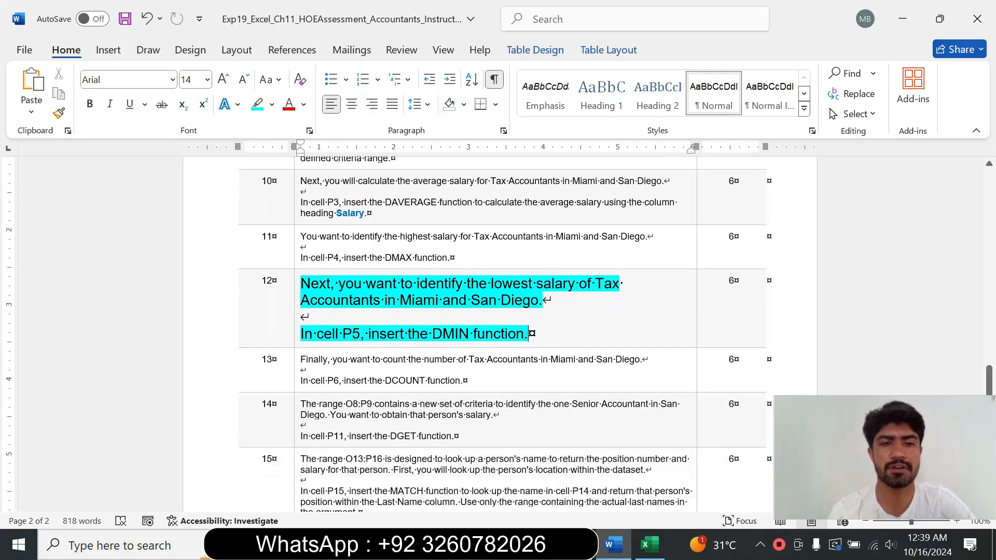
left_click_drag(301, 283, 539, 301)
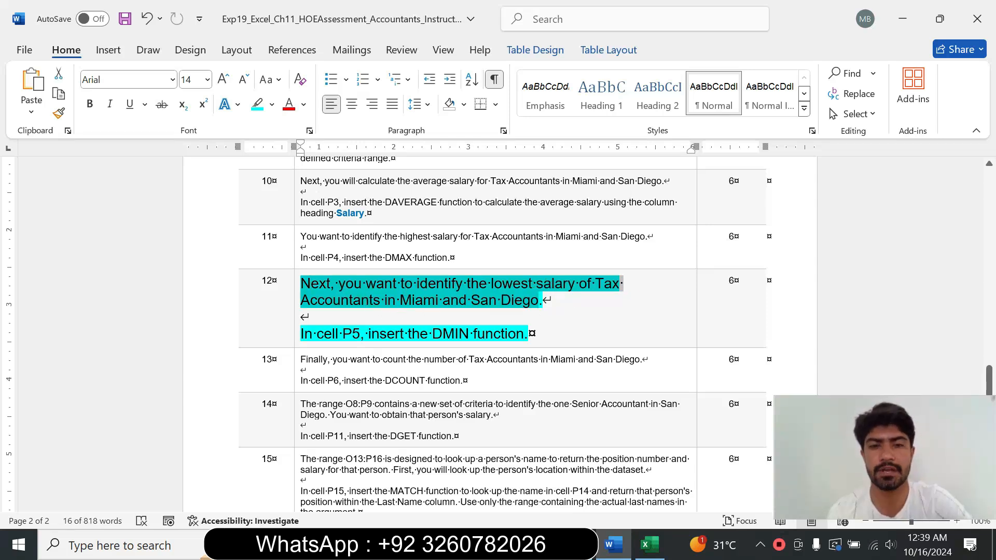
left_click_drag(301, 333, 527, 334)
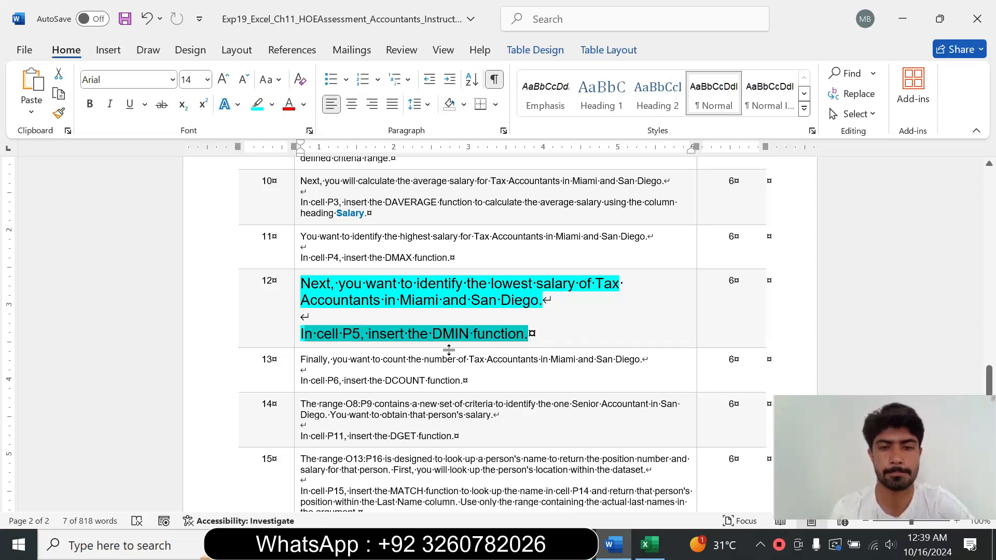
left_click(469, 337)
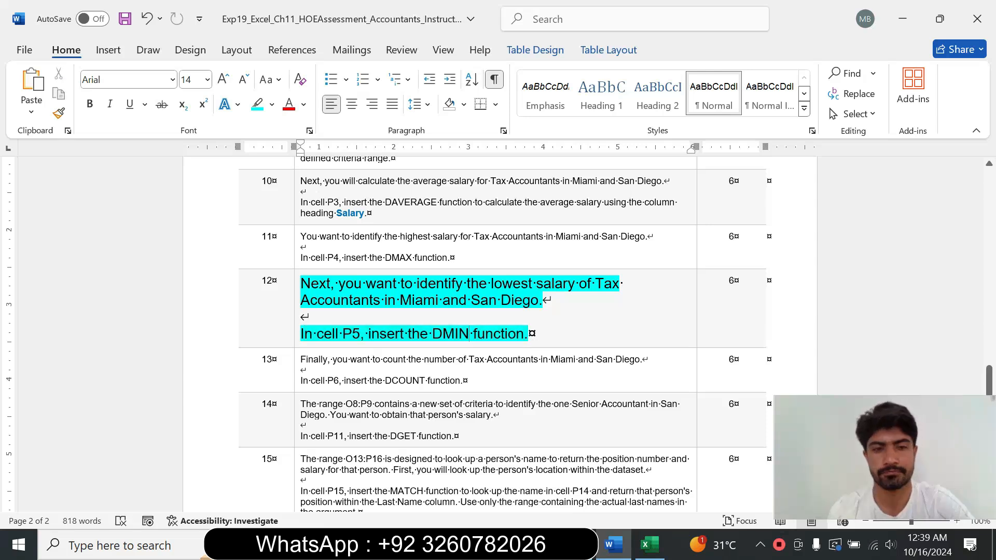
Step: Start a DMIN function in cell P5, checking the step 12 instruction, and open its Function Arguments dialog
left_click(649, 544)
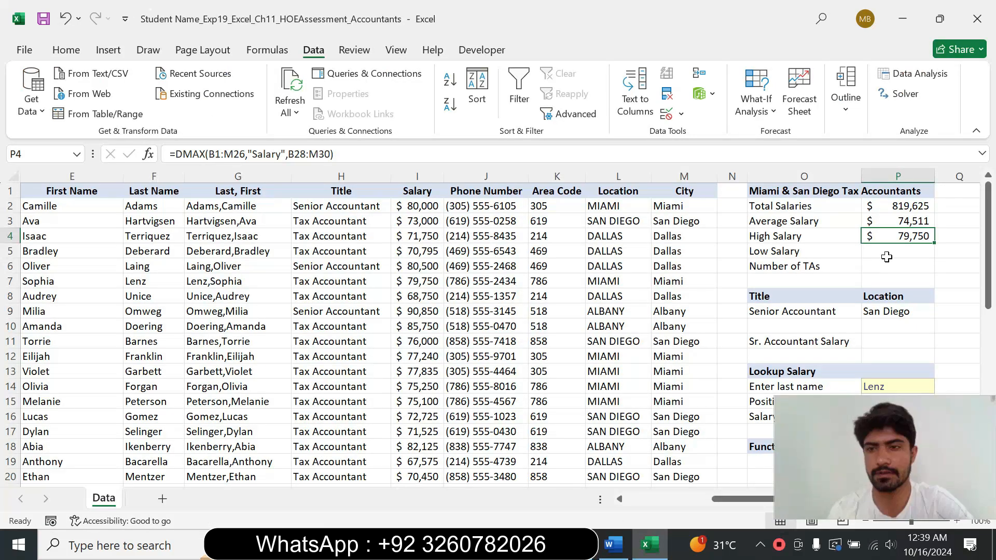
left_click(886, 256)
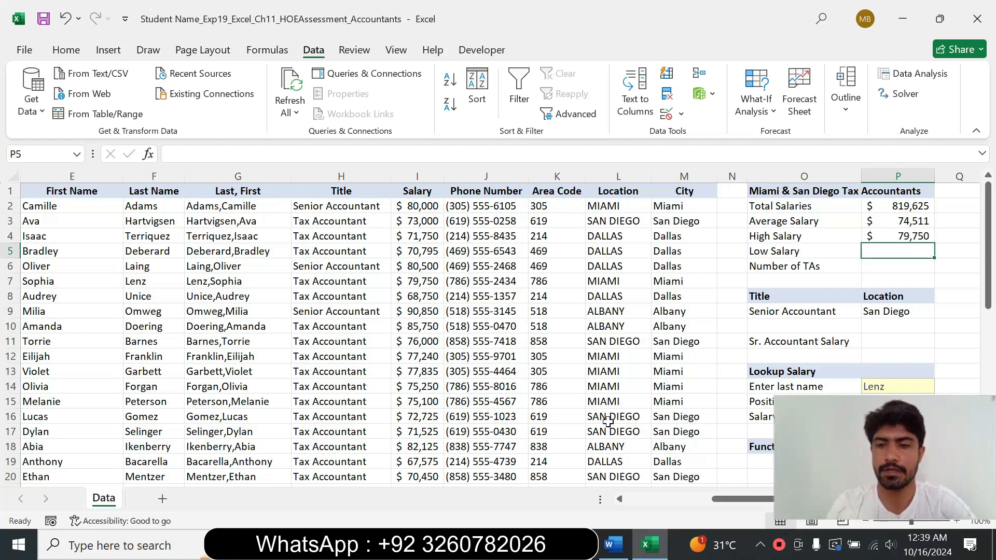
type("=")
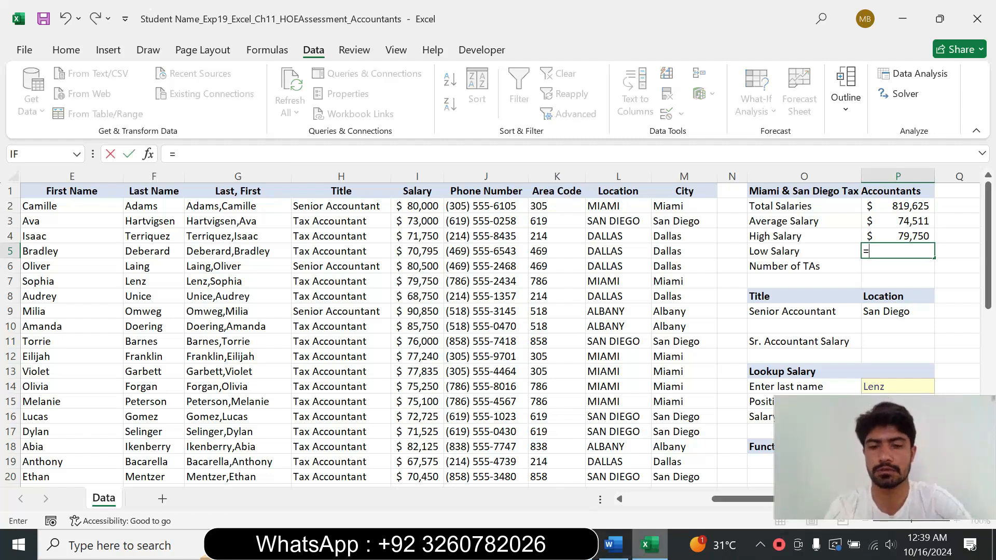
left_click(613, 545)
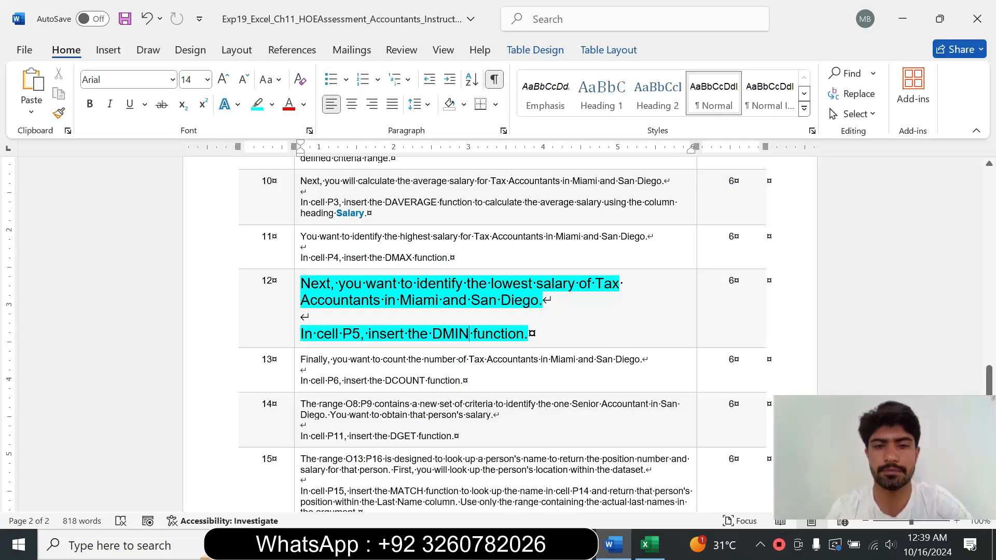
left_click(646, 545)
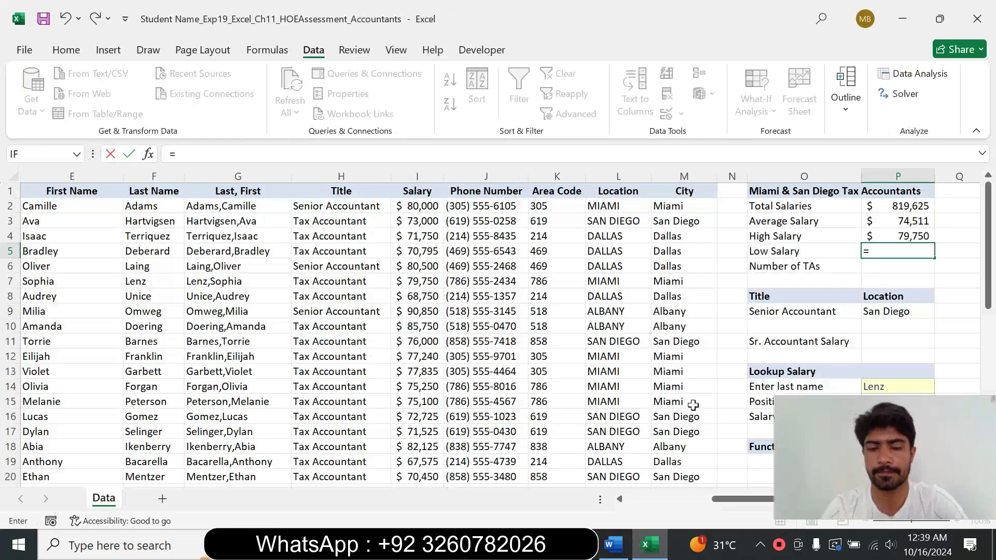
type("dmi")
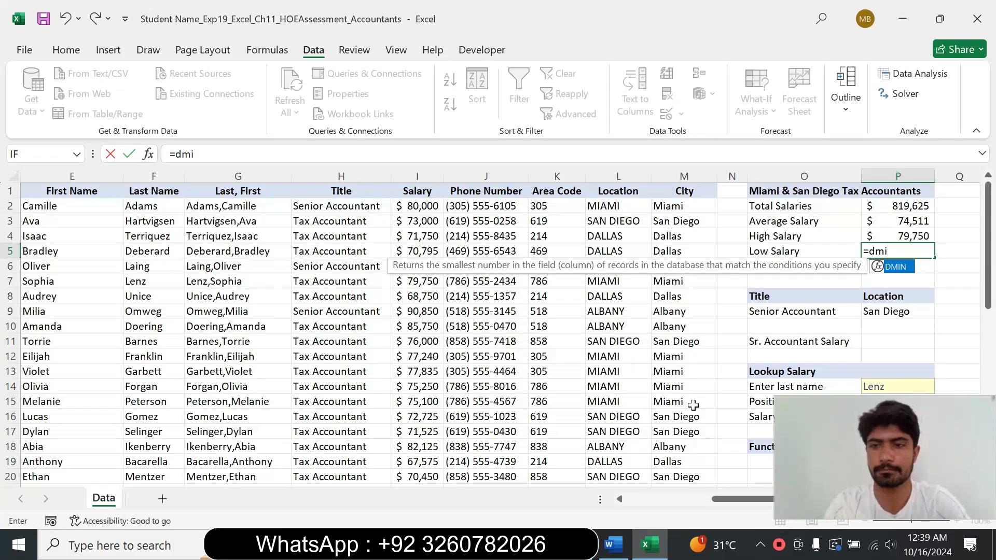
double_click(900, 267)
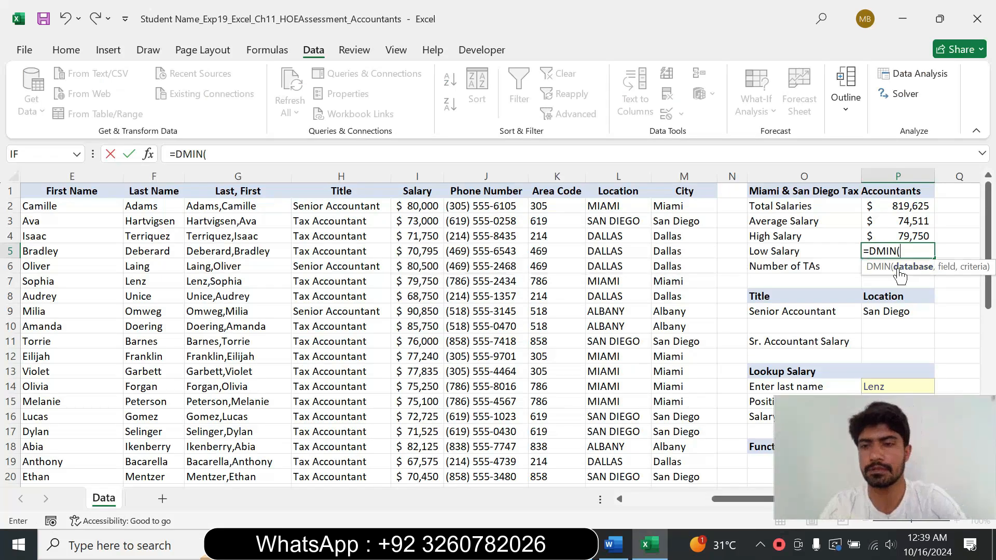
left_click(148, 154)
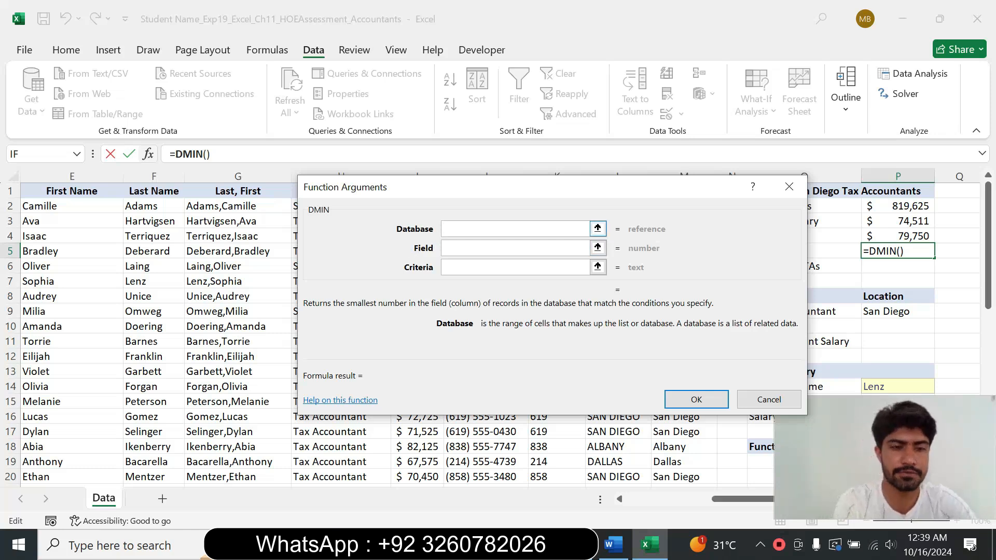
Step: Set the DMIN database to B1:M26 and the field to "Salary"
type("BB")
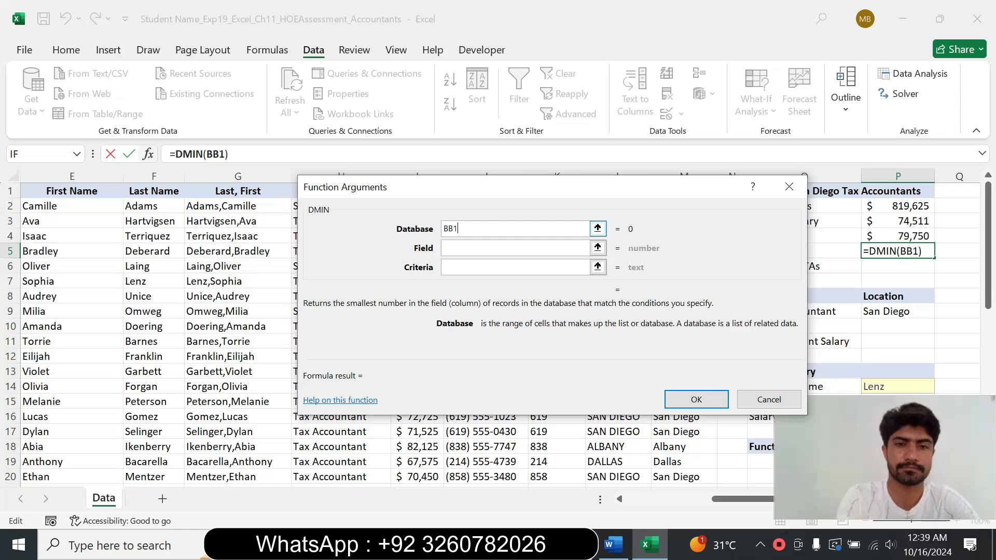
key("BackSpace")
type("1")
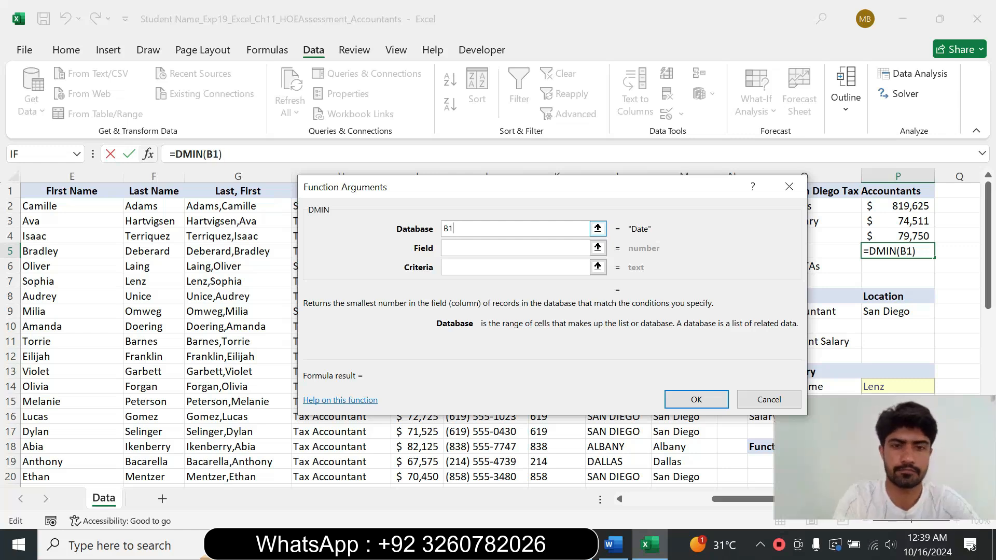
type(":M26")
left_click(456, 248)
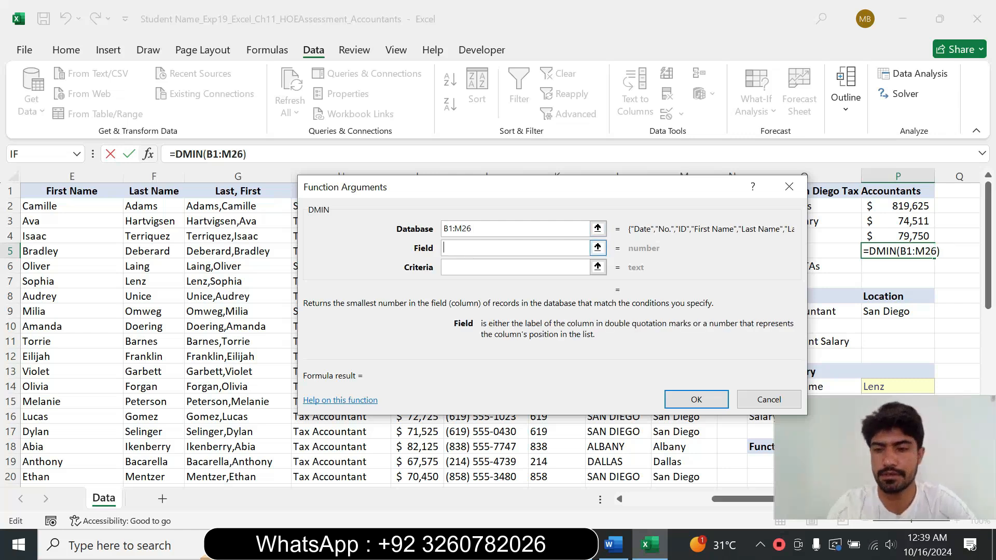
type("\"")
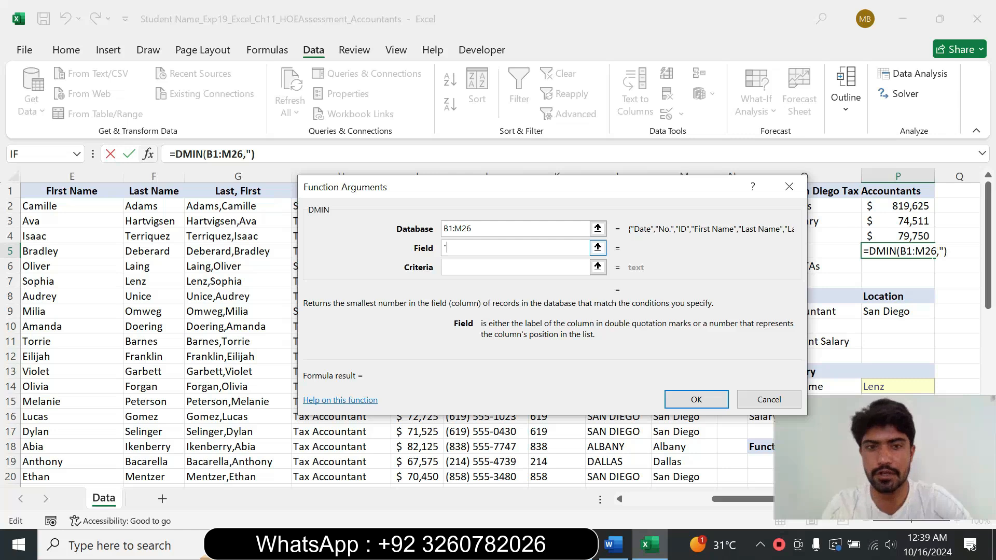
type("Salary\"")
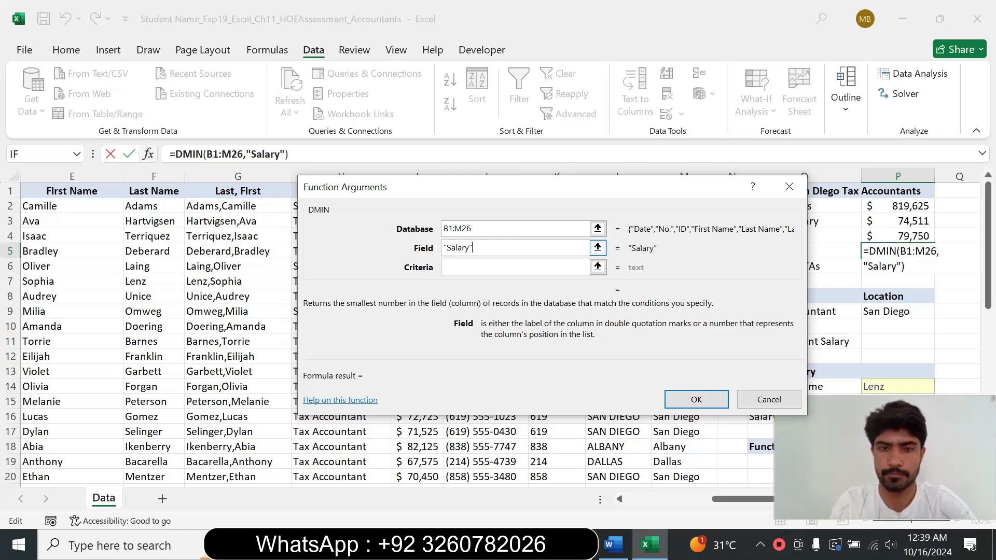
Step: Set the DMIN criteria range to B28:M30 and confirm the function
key("Tab")
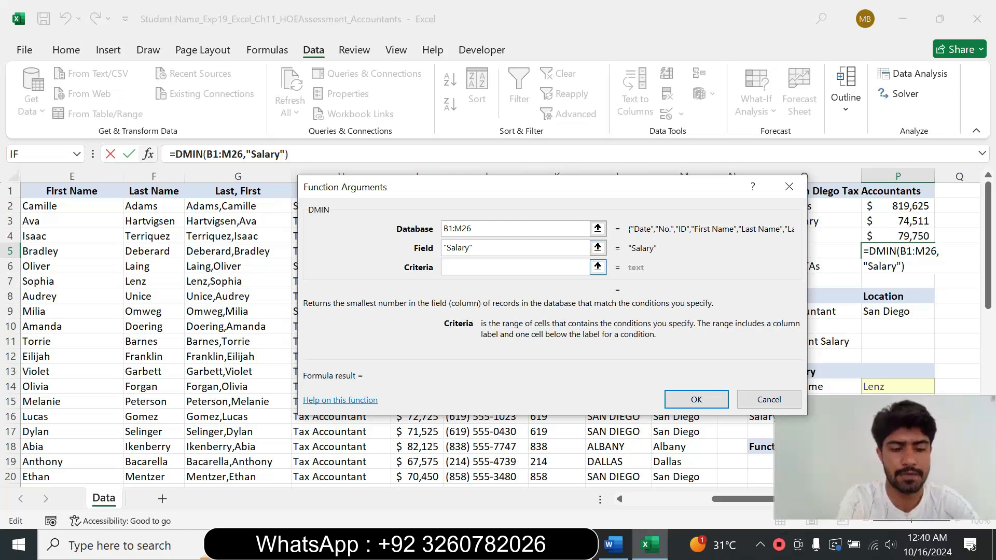
type("B28")
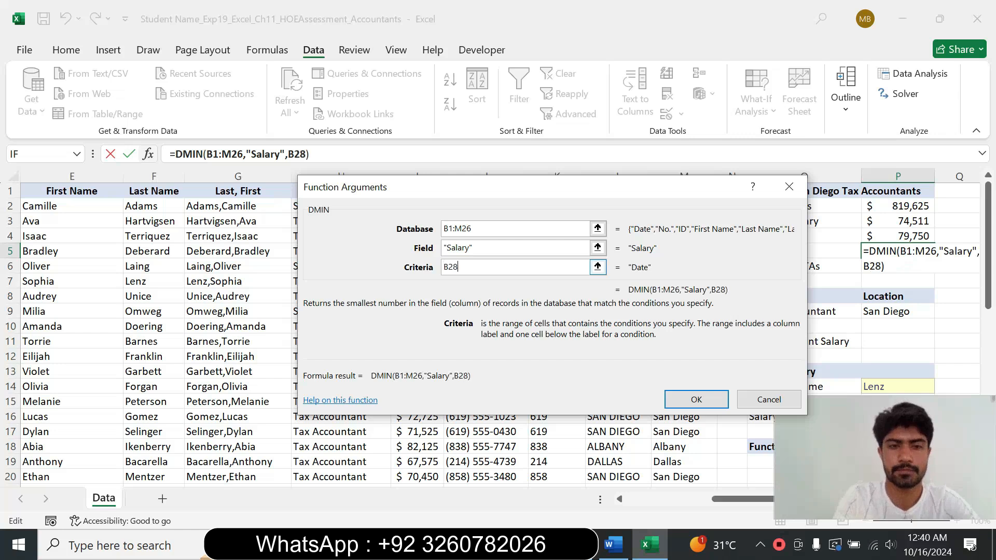
type(":")
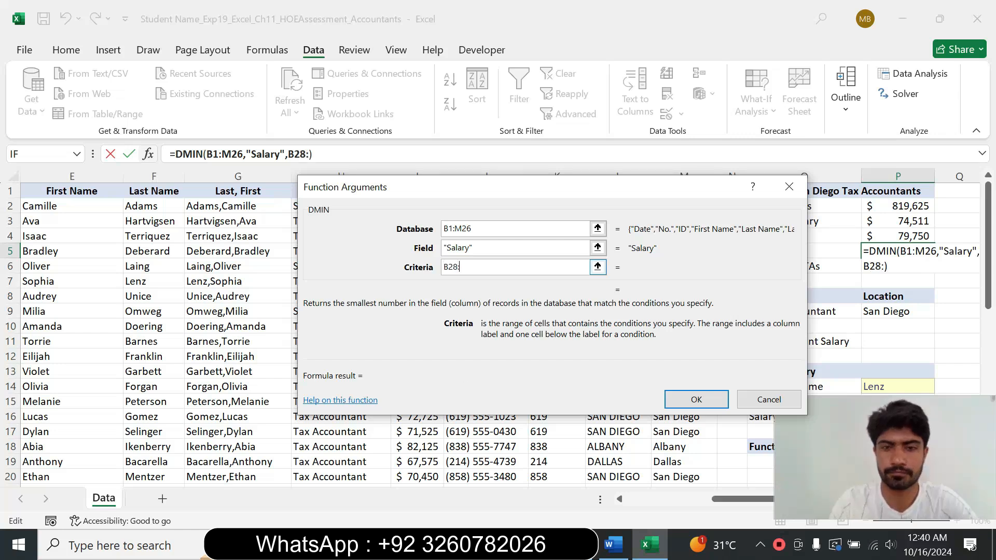
type("M30")
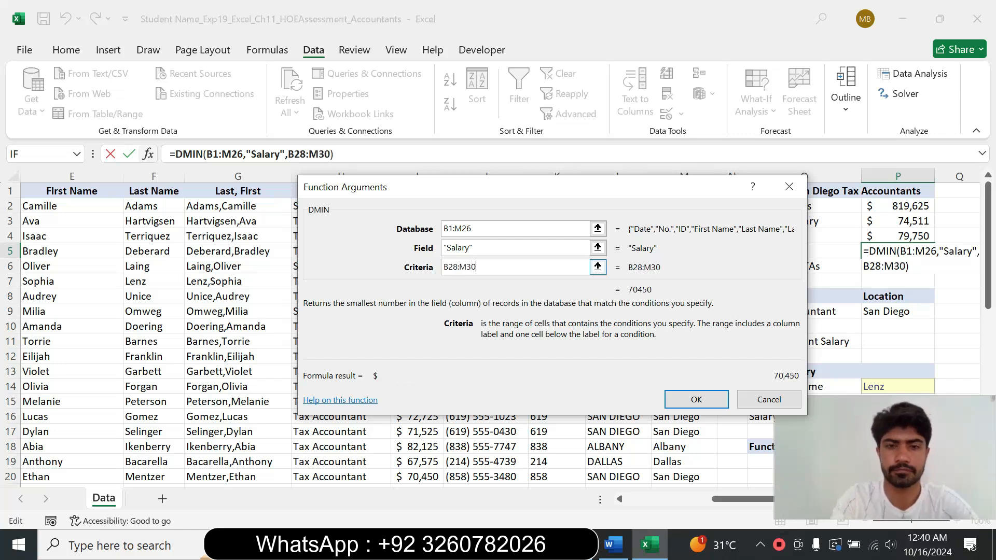
left_click(694, 400)
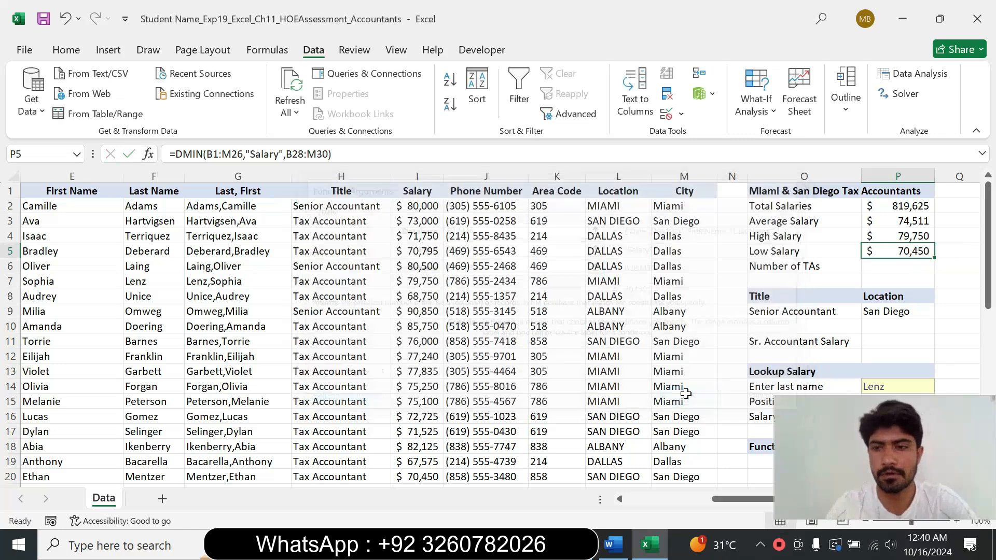
Step: Reset the step 12 instruction text in the Word document to 9 pt and remove its highlight
left_click(781, 358)
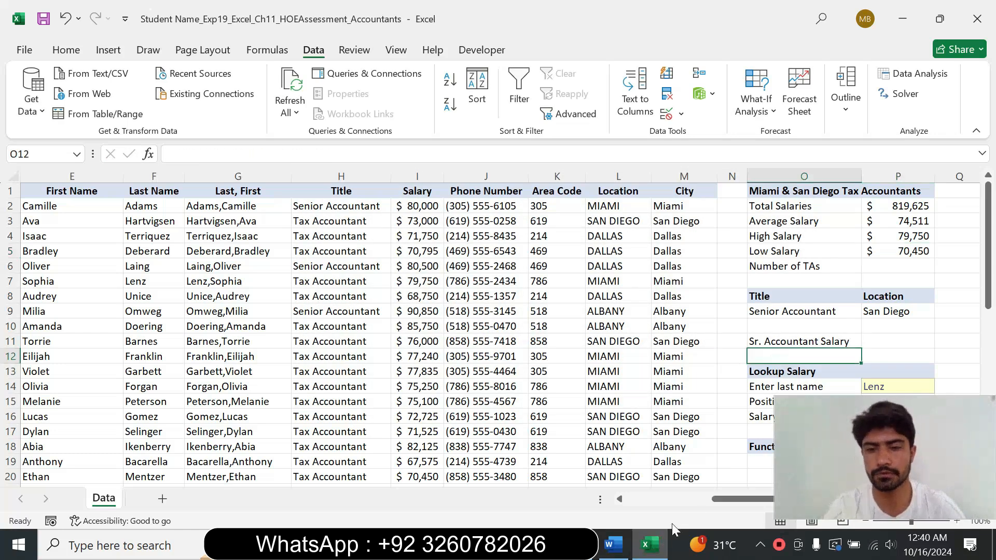
left_click(617, 551)
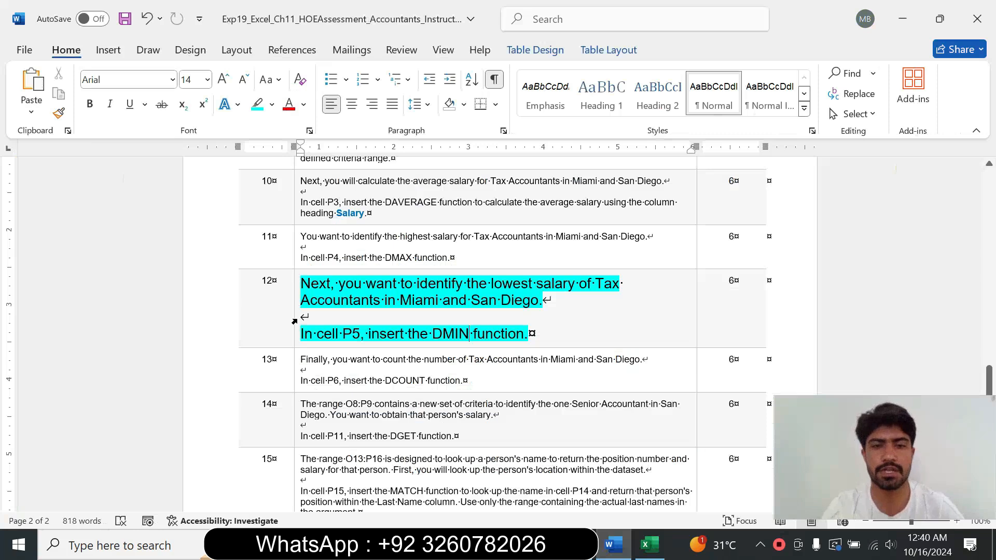
left_click(294, 322)
left_click(389, 271)
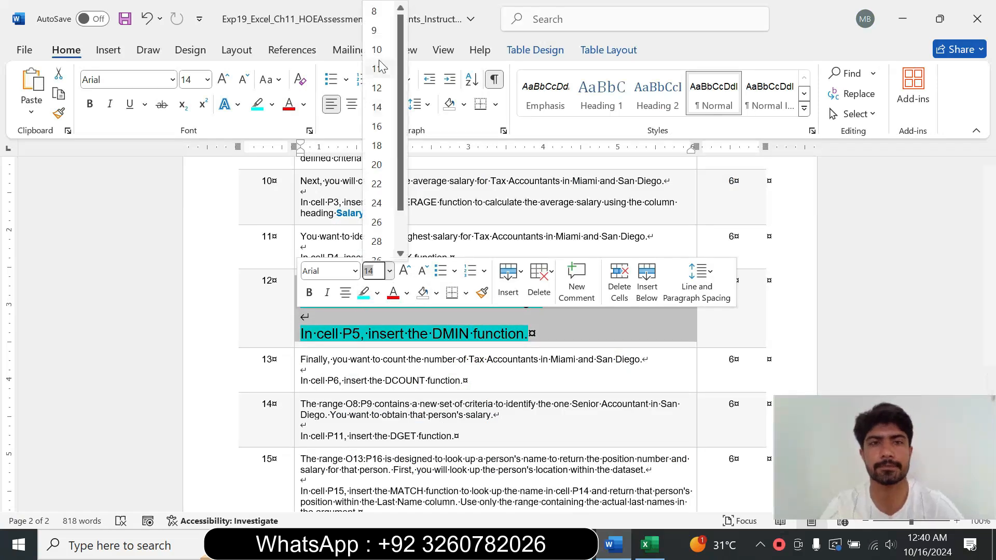
left_click(383, 30)
left_click(272, 104)
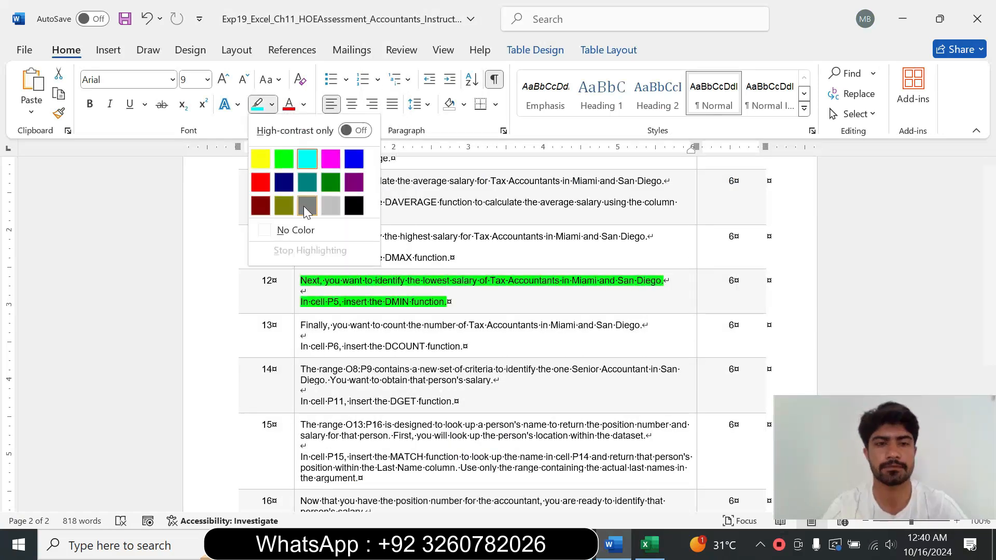
left_click(305, 229)
left_click_drag(990, 382, 980, 135)
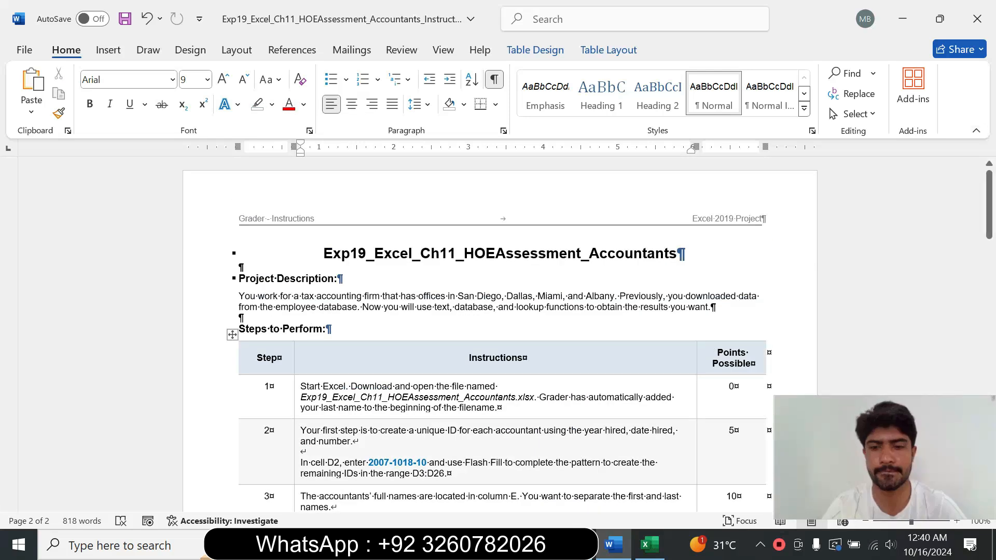
left_click(649, 546)
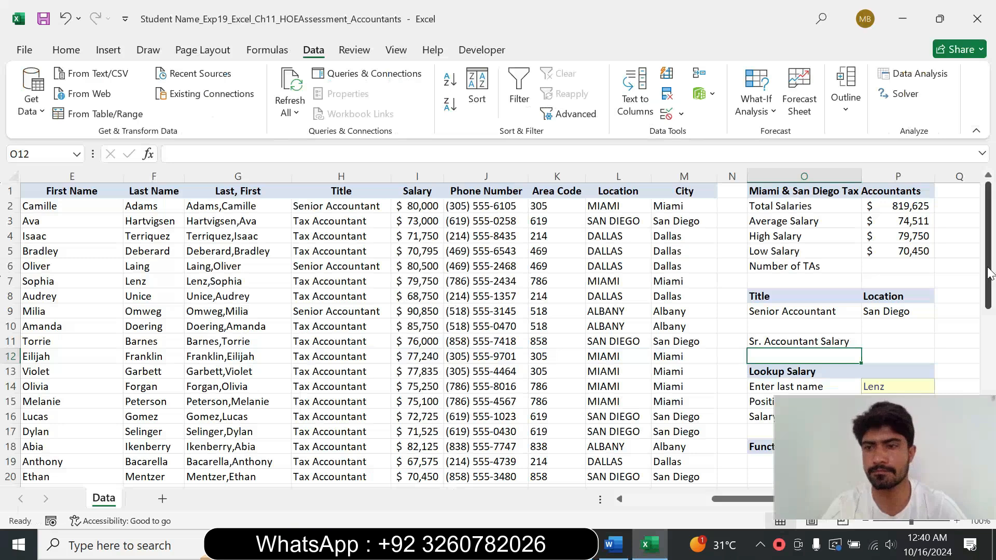
left_click(731, 296)
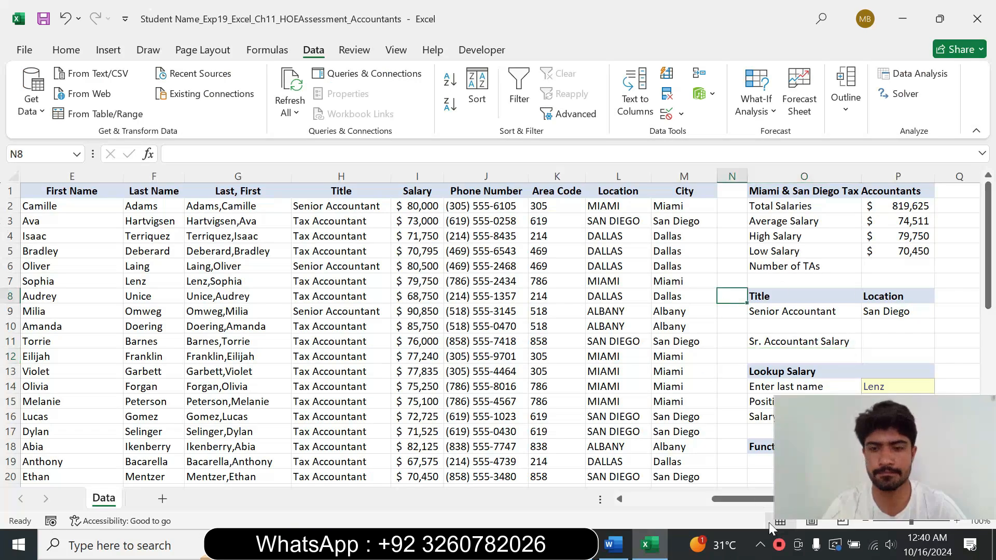
left_click_drag(745, 502, 562, 480)
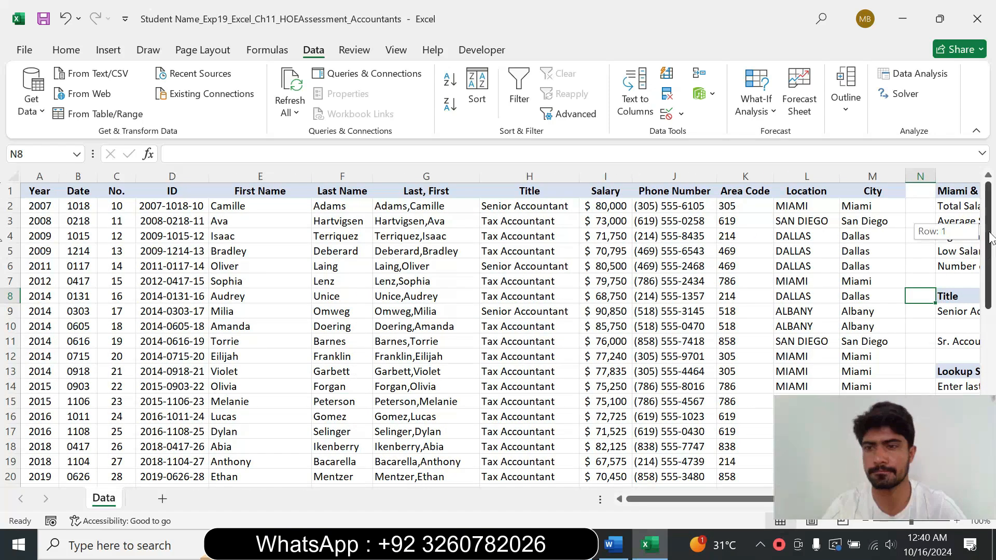